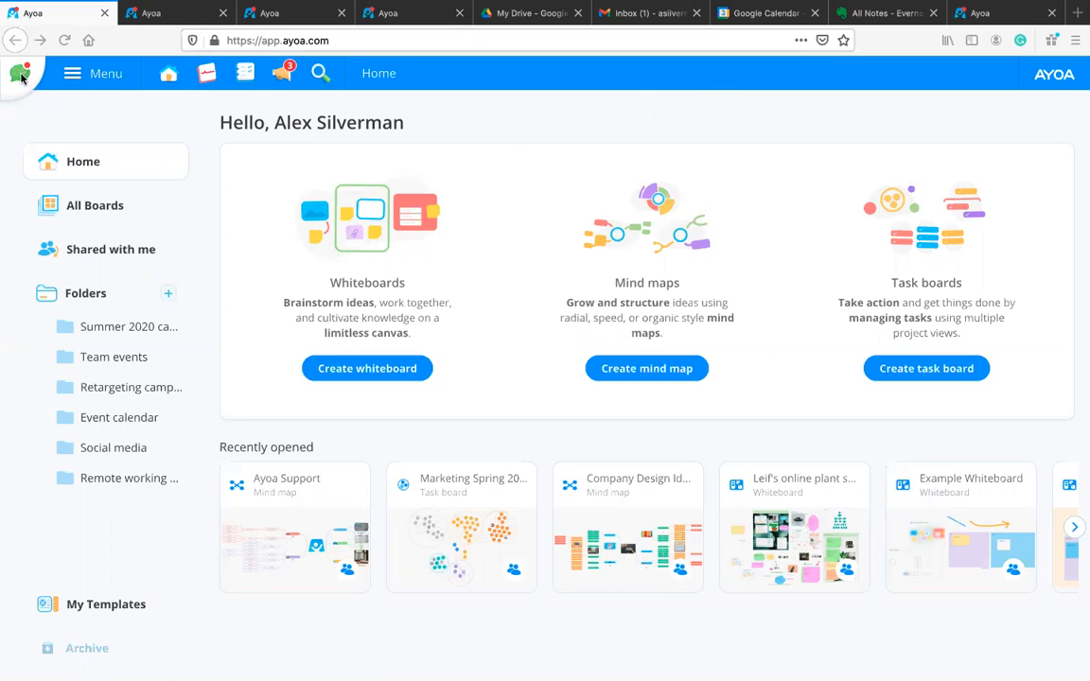
# Step: Search contacts for a team member, start a one-to-one chat, and show its meeting options
pyautogui.click(22, 80)
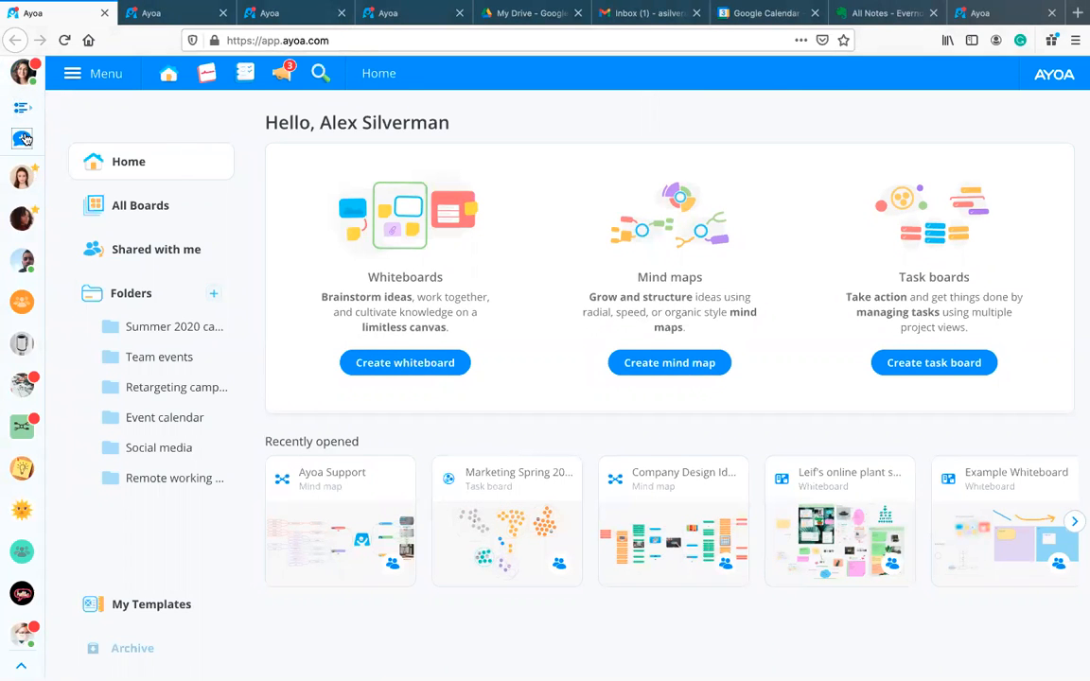
pyautogui.click(142, 127)
pyautogui.write('j')
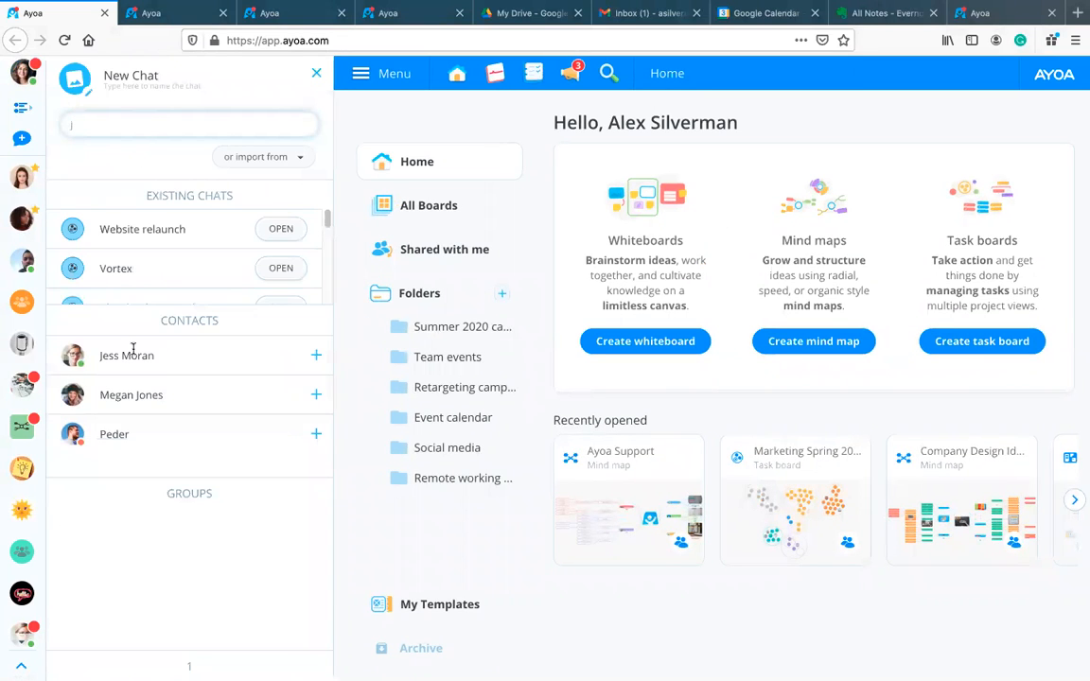
pyautogui.write('ess')
pyautogui.click(317, 357)
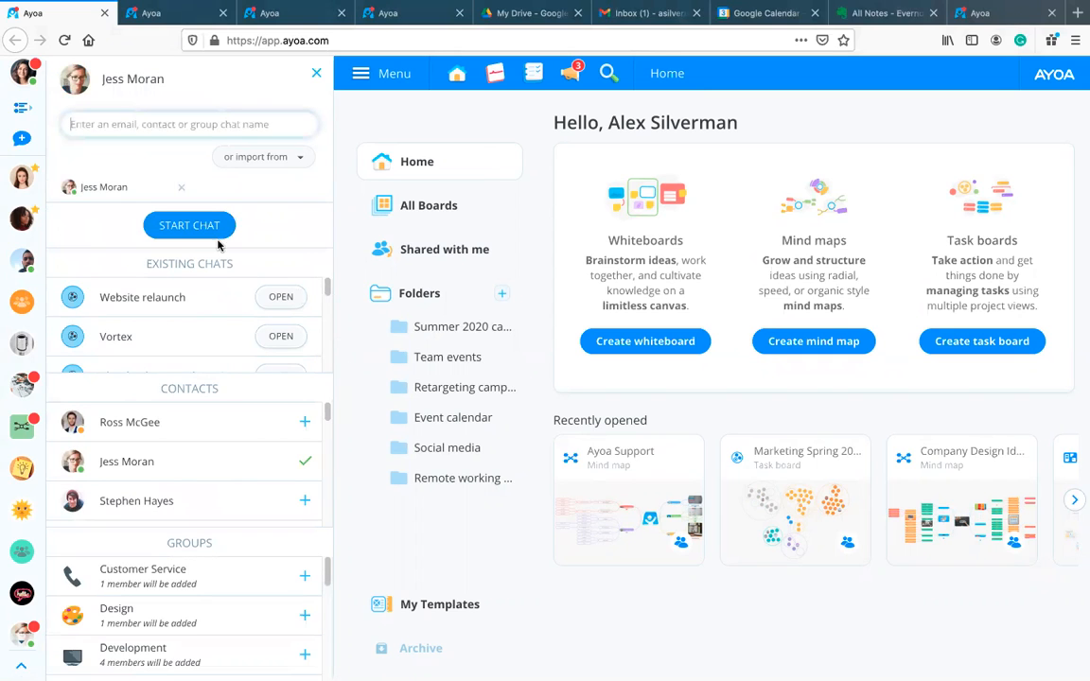
pyautogui.click(181, 227)
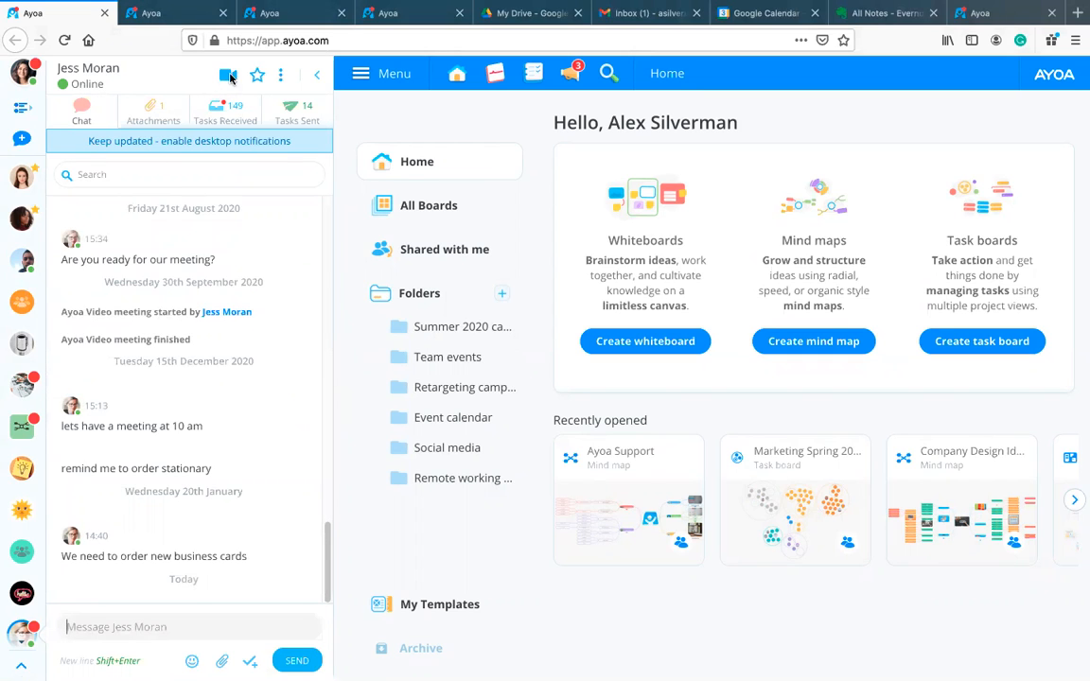
pyautogui.click(217, 76)
# Step: Create a new group chat with three selected contacts
pyautogui.click(21, 139)
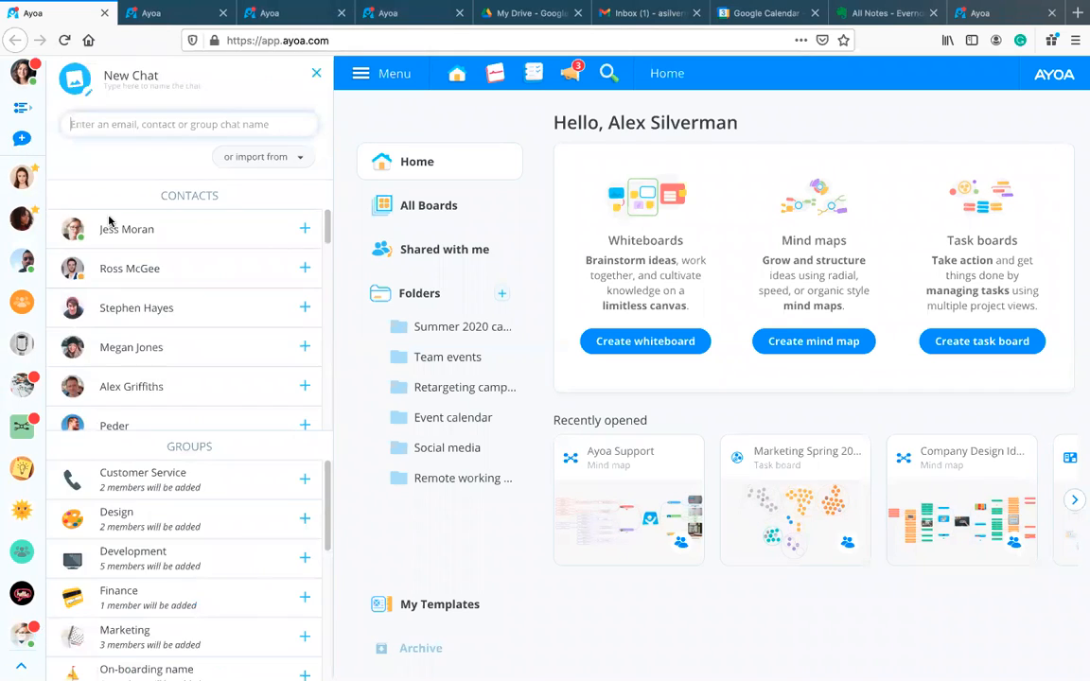
pyautogui.click(269, 243)
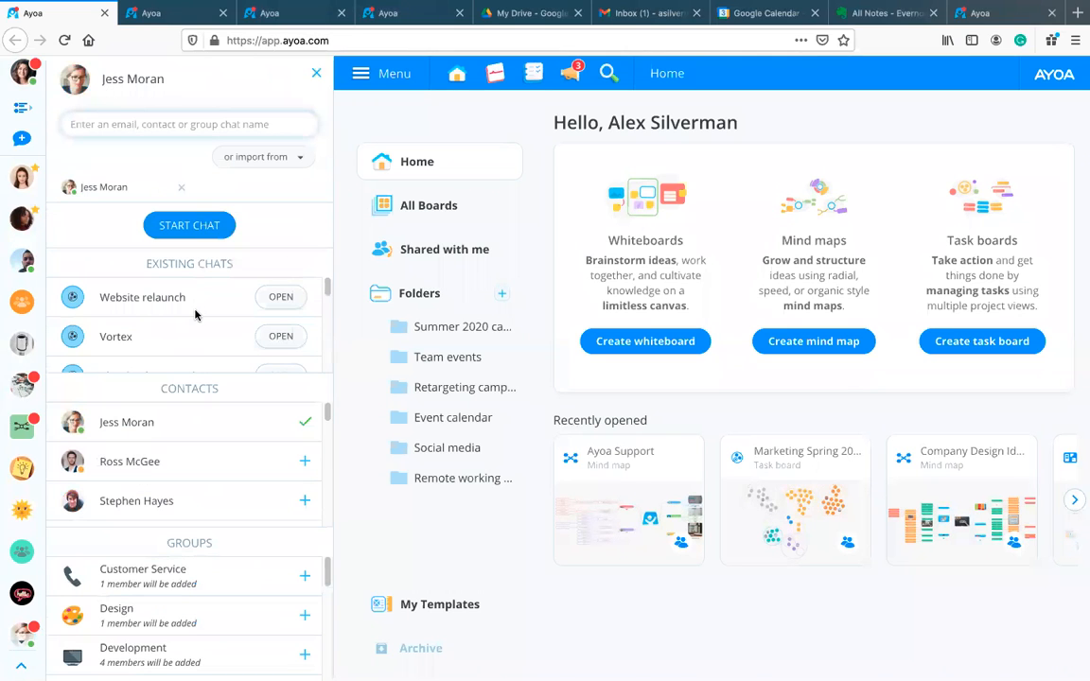
pyautogui.click(279, 455)
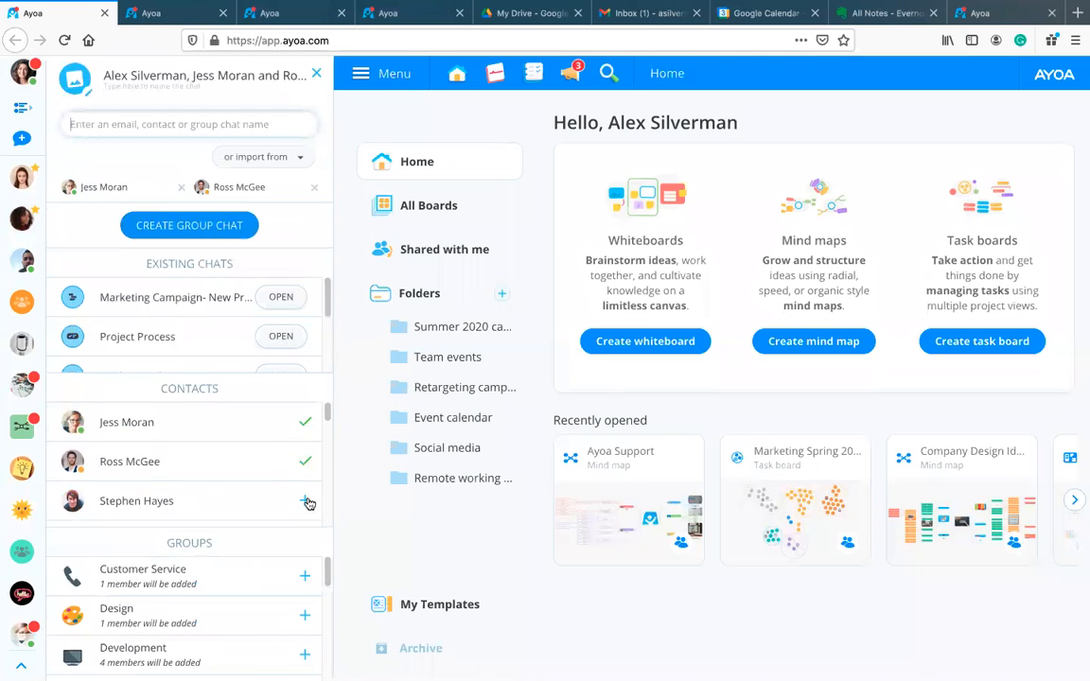
pyautogui.click(236, 501)
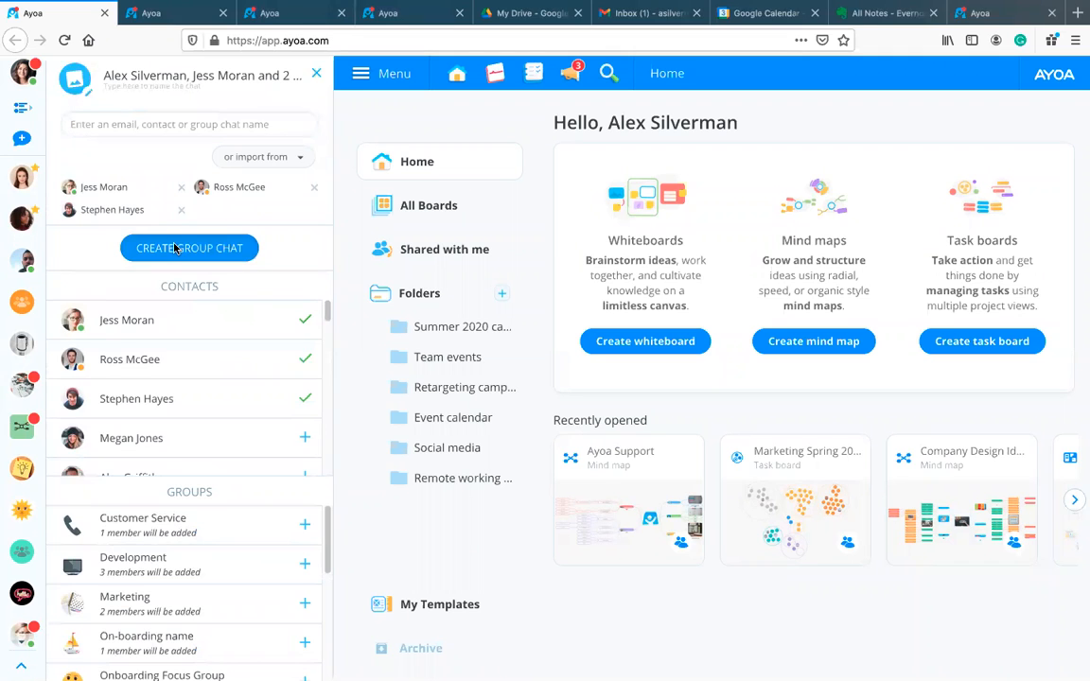
pyautogui.click(175, 248)
# Step: Review the group chat's video and Zoom meeting options, then close the chat panel
pyautogui.click(248, 110)
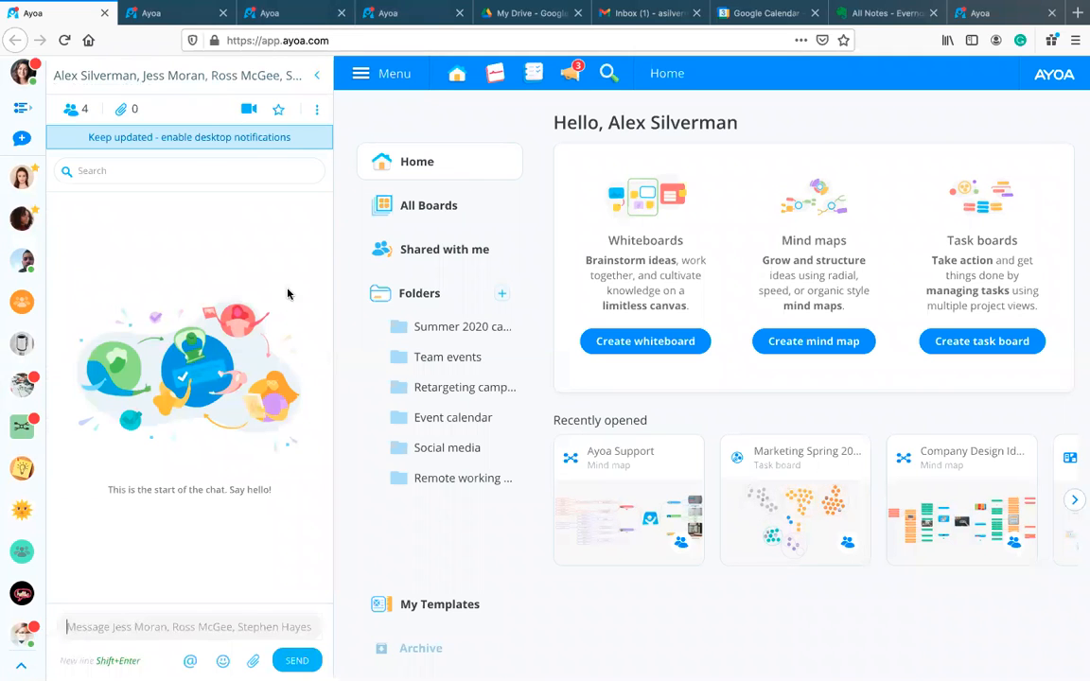
pyautogui.click(319, 77)
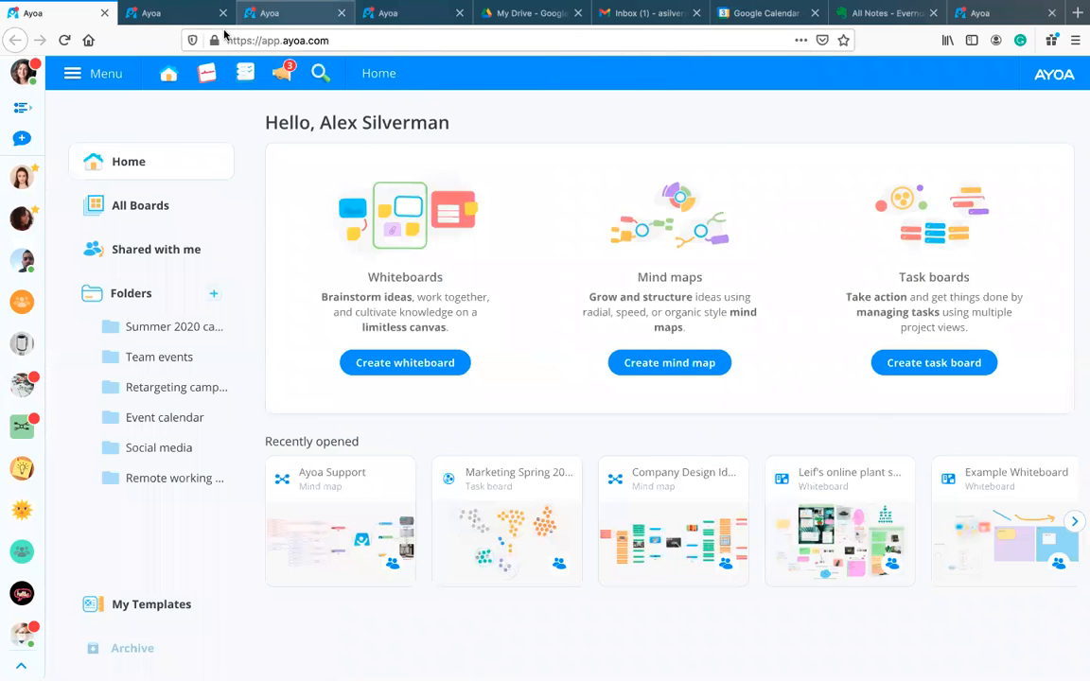
pyautogui.click(274, 13)
# Step: Check the meeting options on the Marketing Spring 2021 task board and the mind map
pyautogui.click(156, 14)
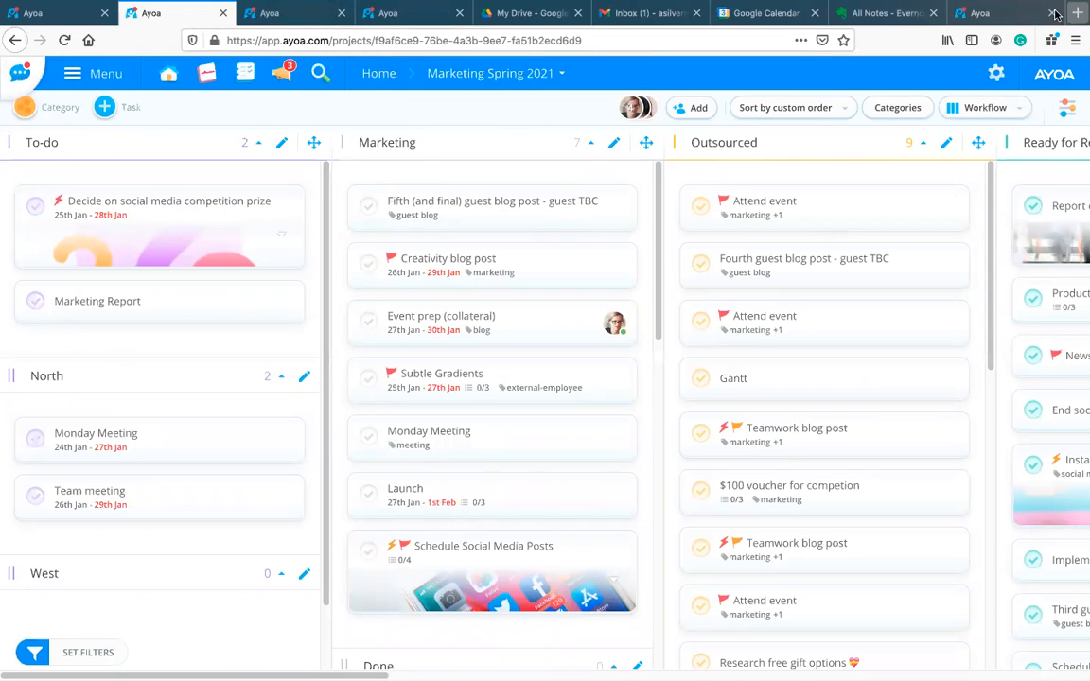
pyautogui.click(1066, 111)
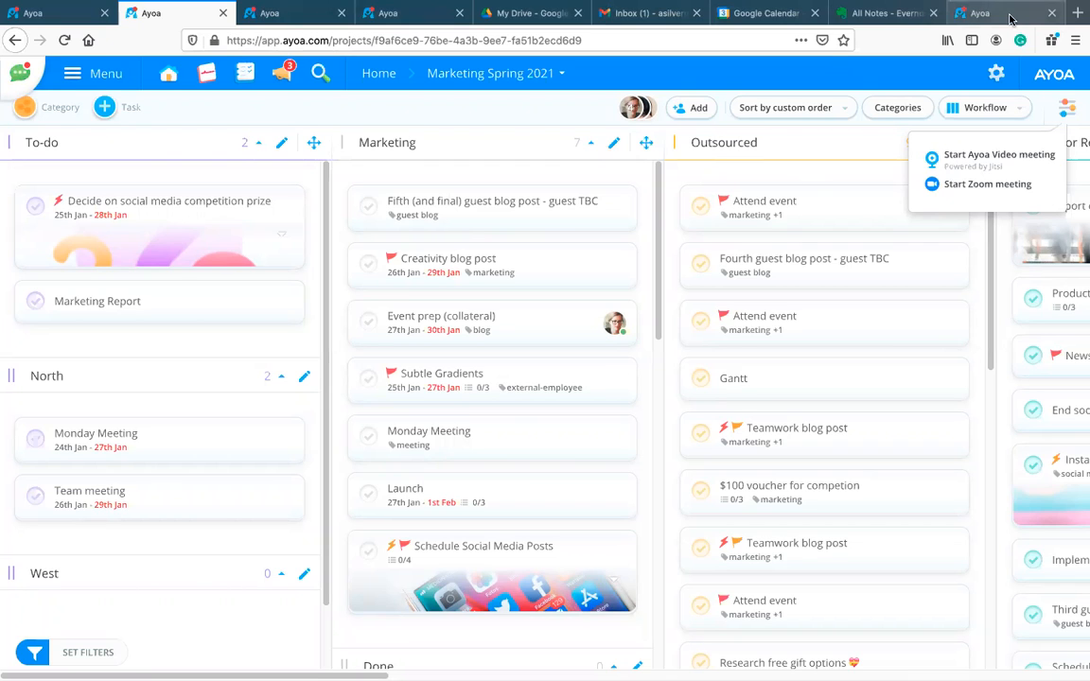
pyautogui.click(384, 12)
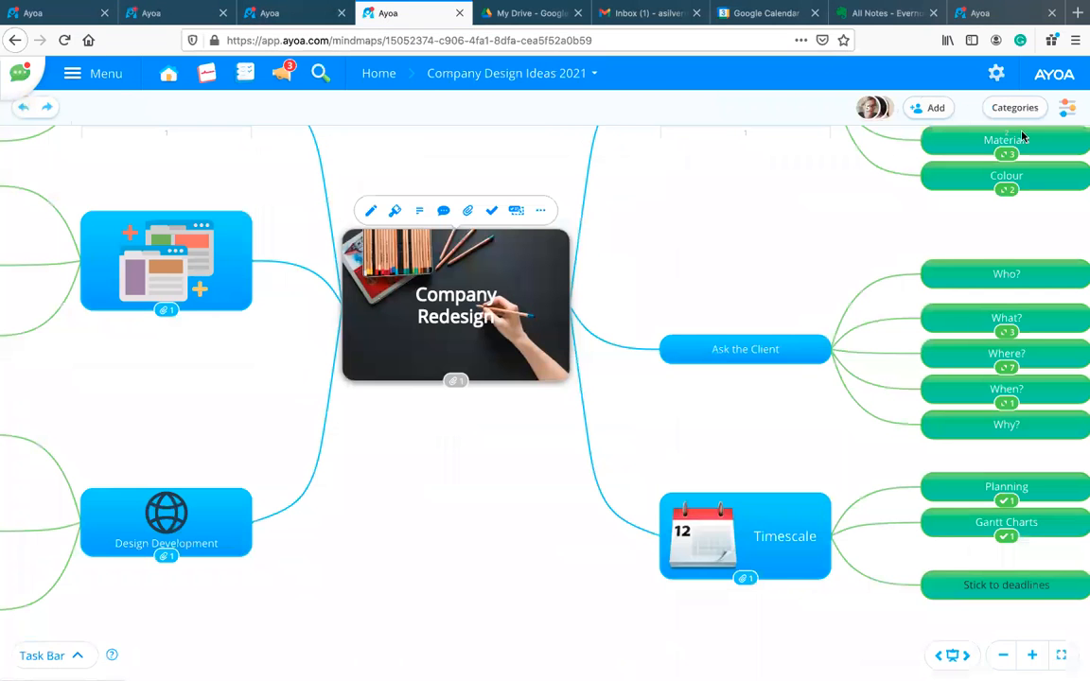
pyautogui.click(1070, 109)
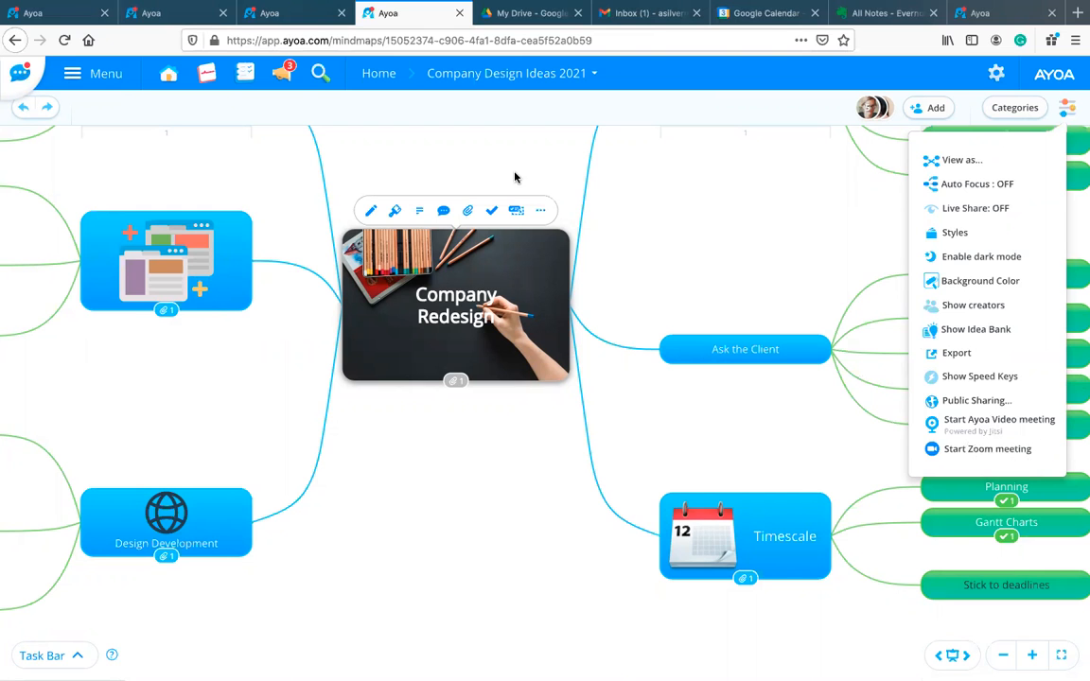
# Step: Return to the home dashboard and expand the main navigation menu
pyautogui.click(288, 17)
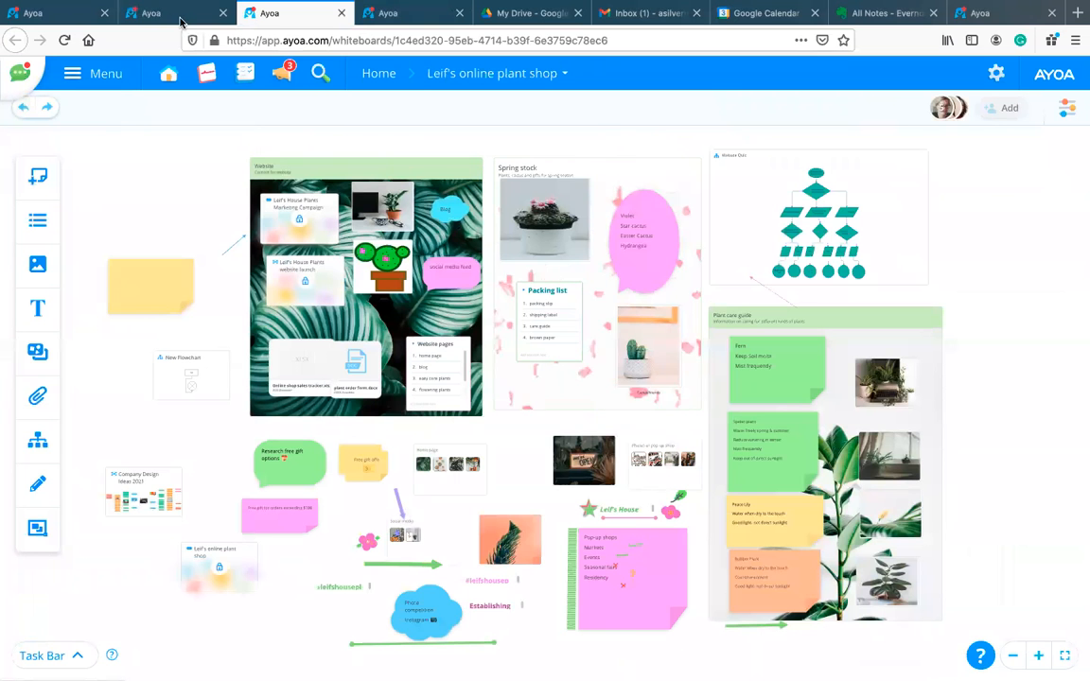
pyautogui.click(182, 17)
pyautogui.click(52, 16)
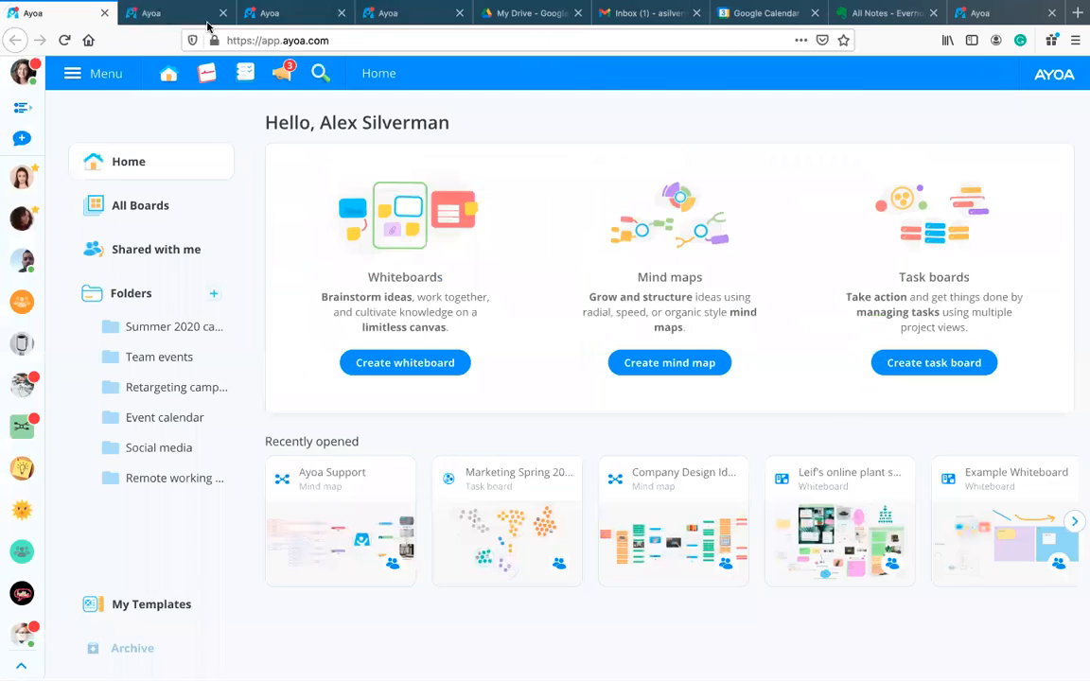
pyautogui.click(98, 73)
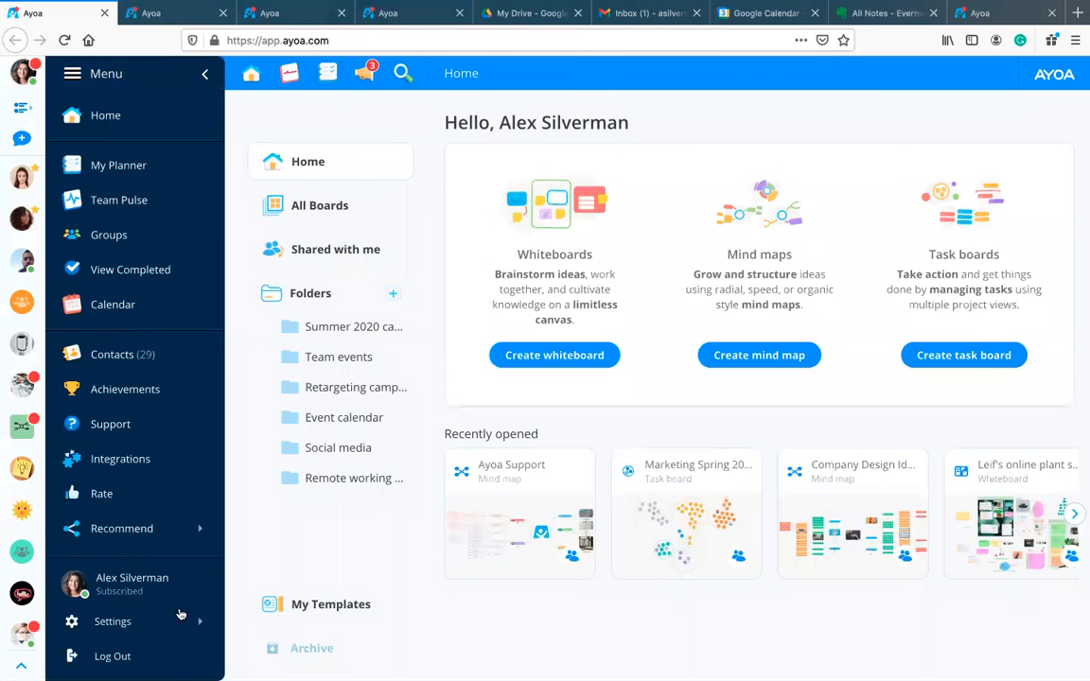
# Step: View the Zoom tile under Account Settings > Integrations, then collapse the home dashboard menu
pyautogui.moveTo(186, 626)
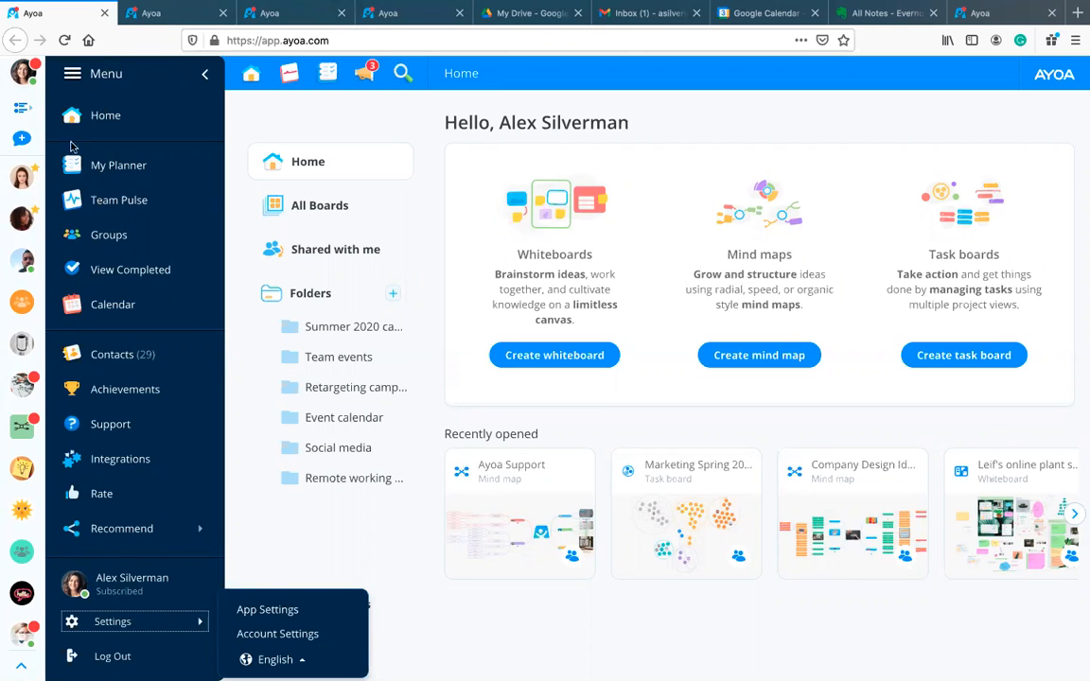
pyautogui.click(278, 633)
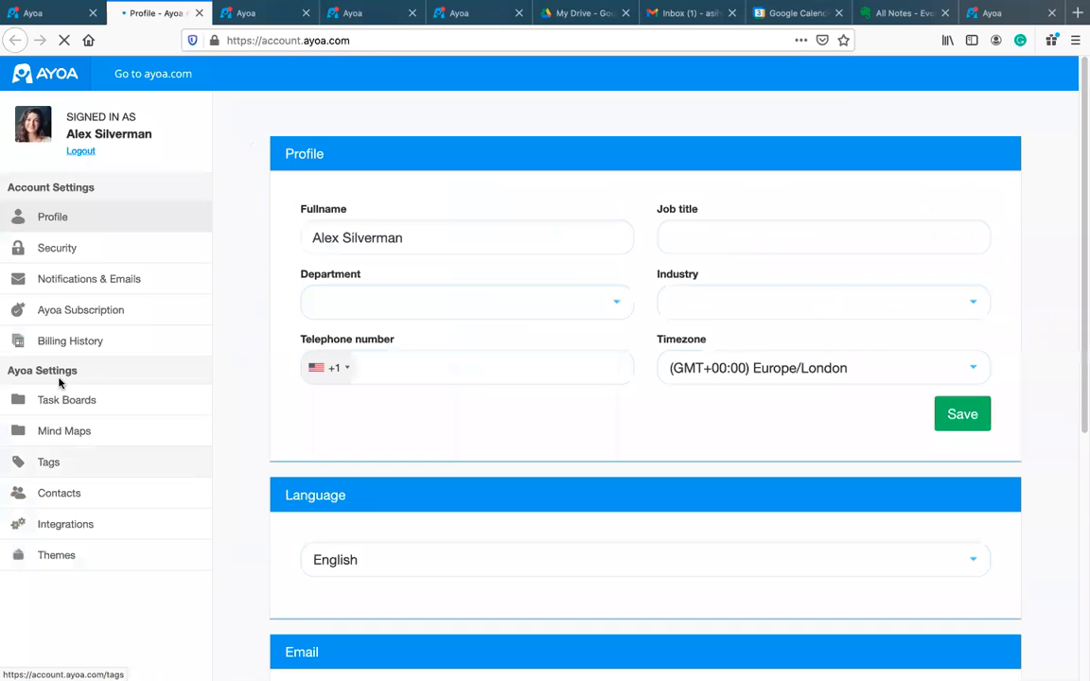
pyautogui.click(76, 527)
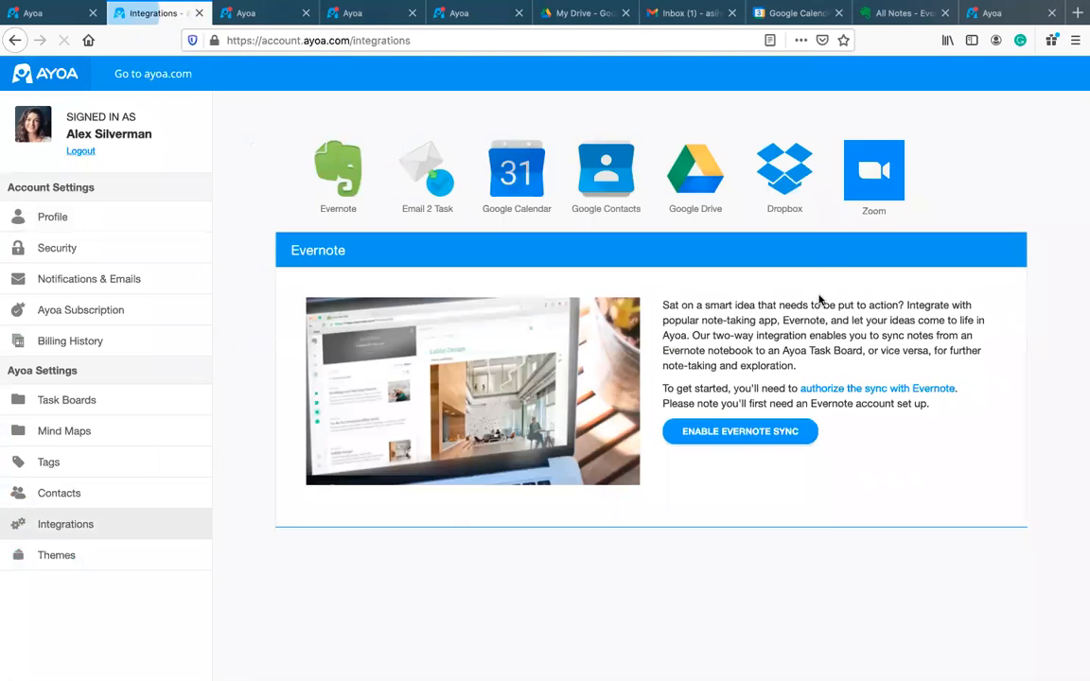
pyautogui.click(869, 197)
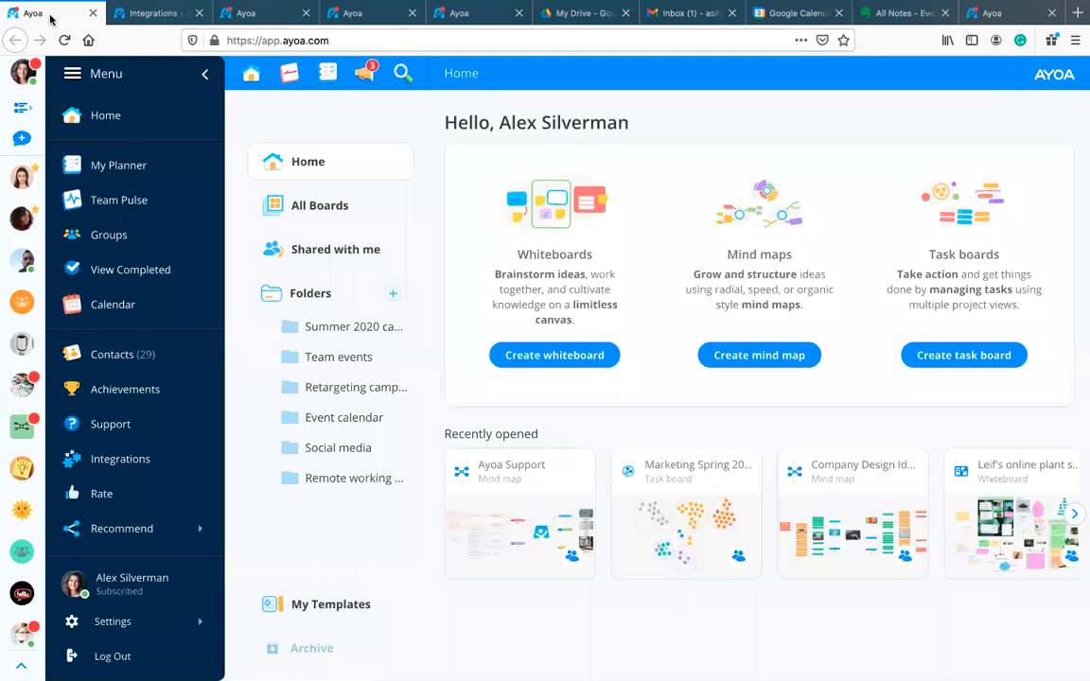
pyautogui.click(48, 15)
pyautogui.click(206, 76)
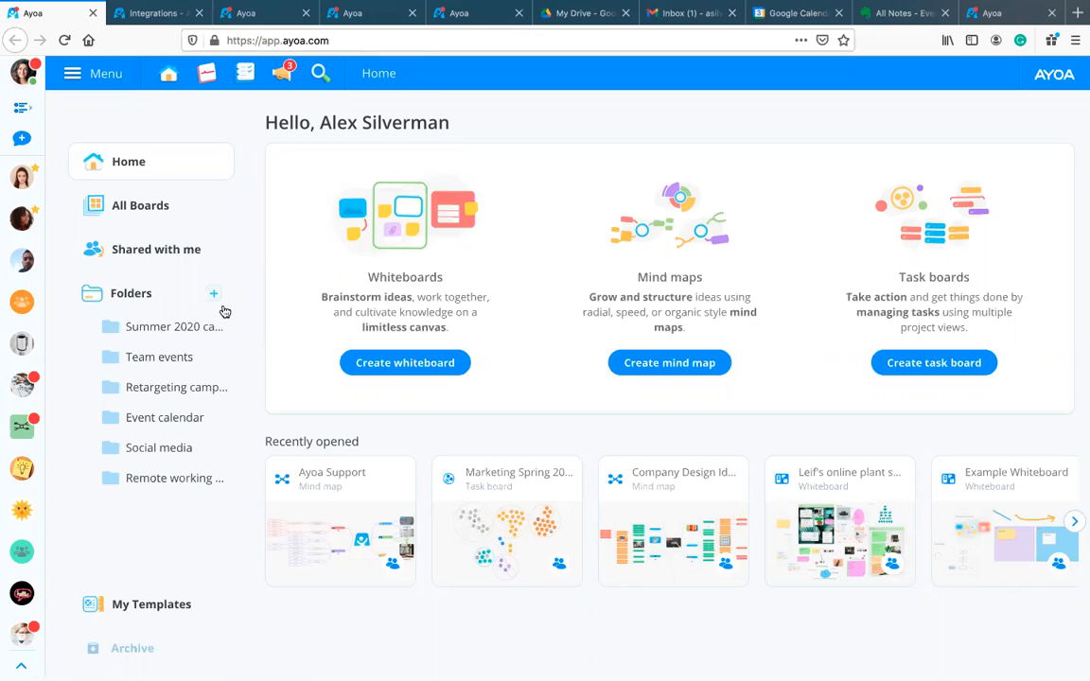
# Step: From the Marketing Spring 2021 board, open Google Calendar Sync and scroll the full task board list
pyautogui.click(267, 21)
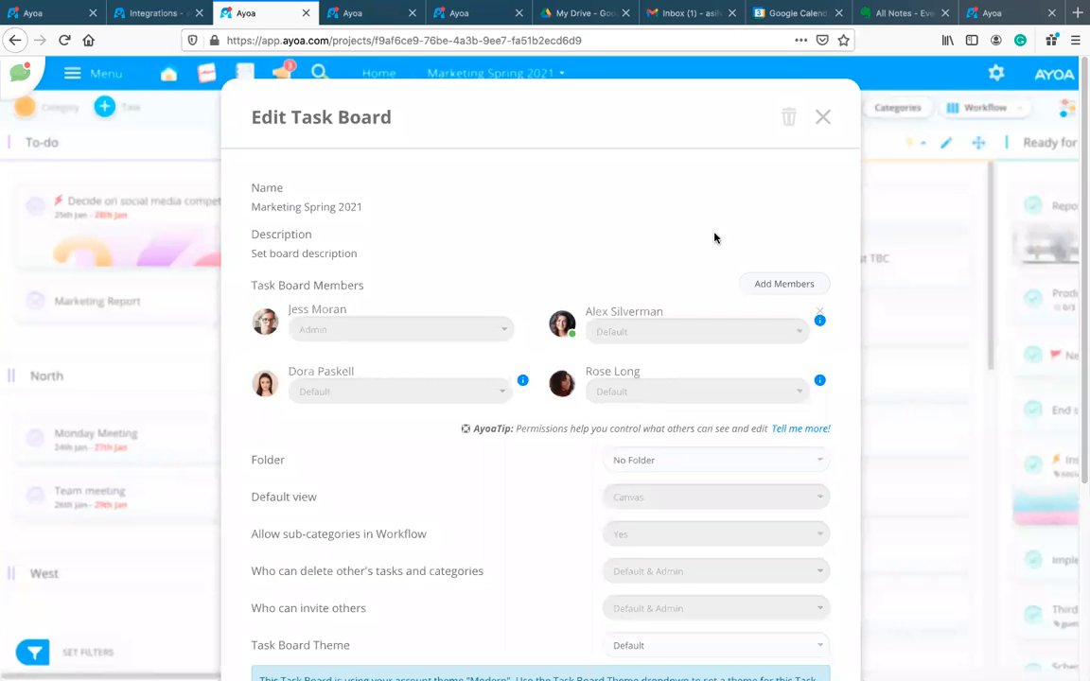
pyautogui.scroll(-5, 720, 246)
pyautogui.click(447, 616)
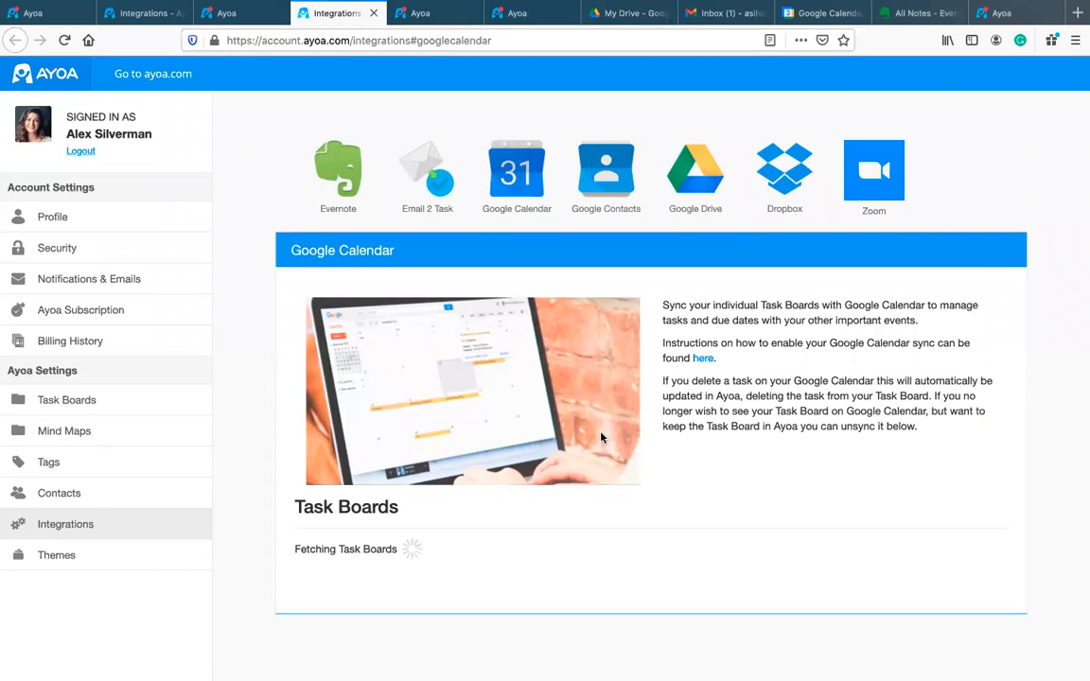
pyautogui.scroll(-5, 603, 438)
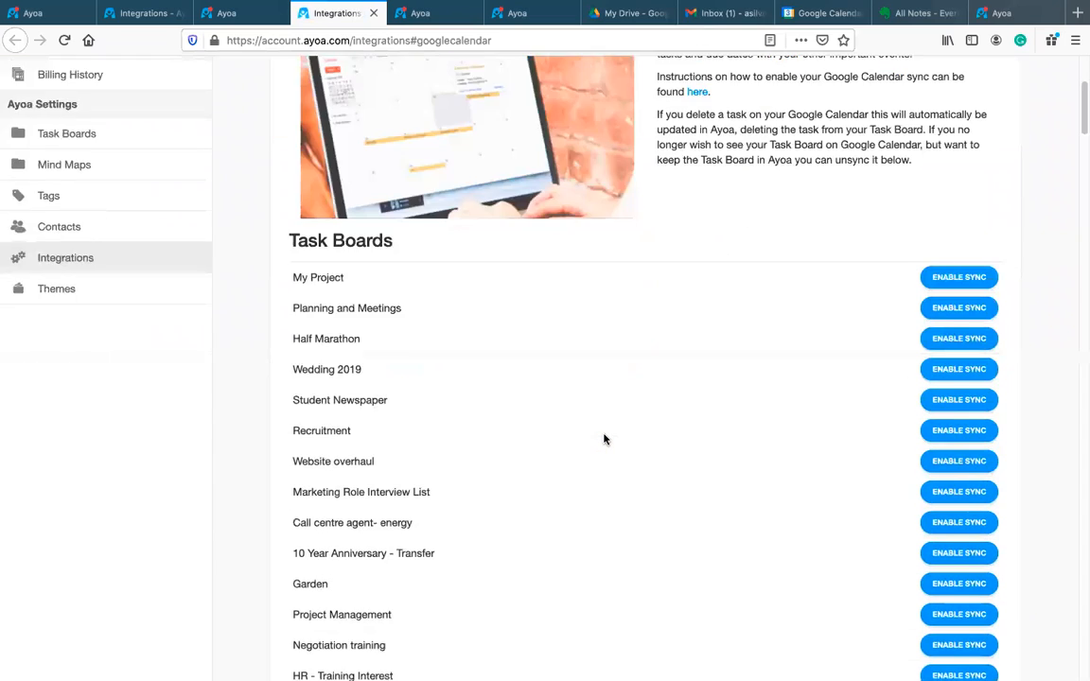
pyautogui.scroll(-20, 603, 438)
pyautogui.scroll(-20, 604, 442)
pyautogui.scroll(-20, 603, 446)
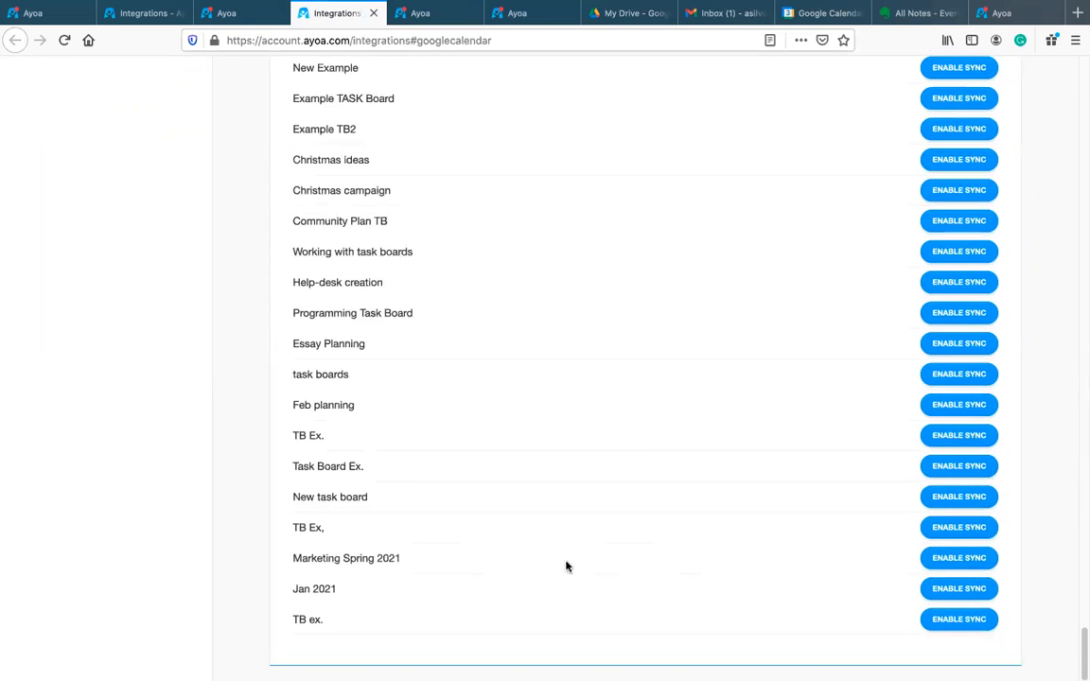
# Step: Enable Google Calendar sync for Marketing Spring 2021 by authorising the Google account
pyautogui.click(944, 560)
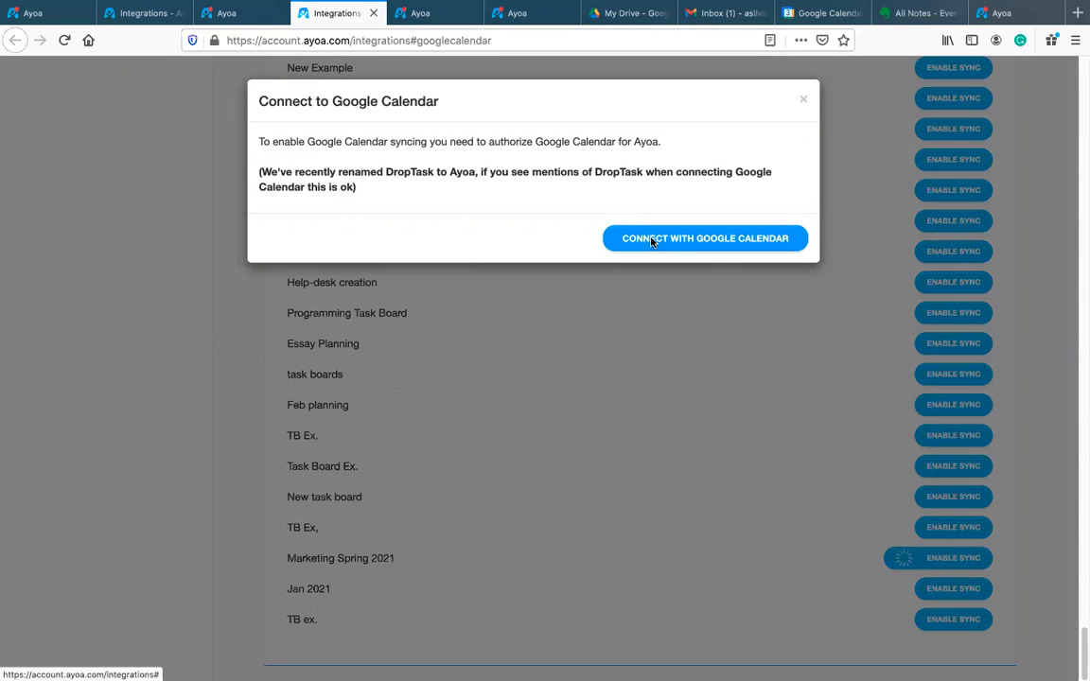
pyautogui.click(650, 240)
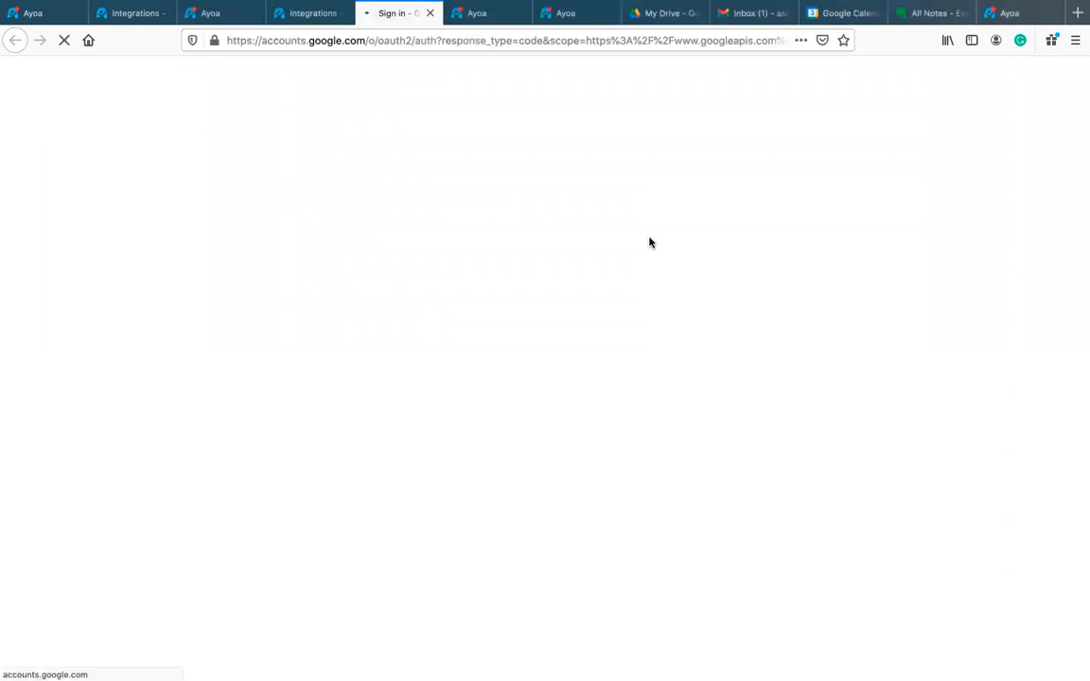
pyautogui.click(518, 435)
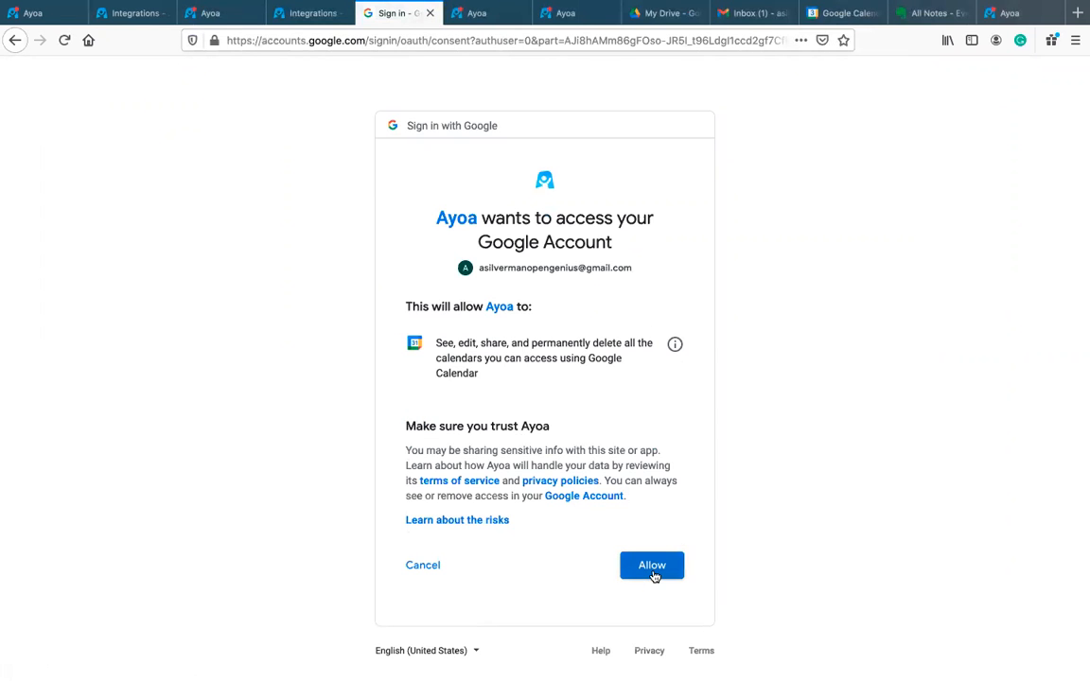
pyautogui.click(652, 567)
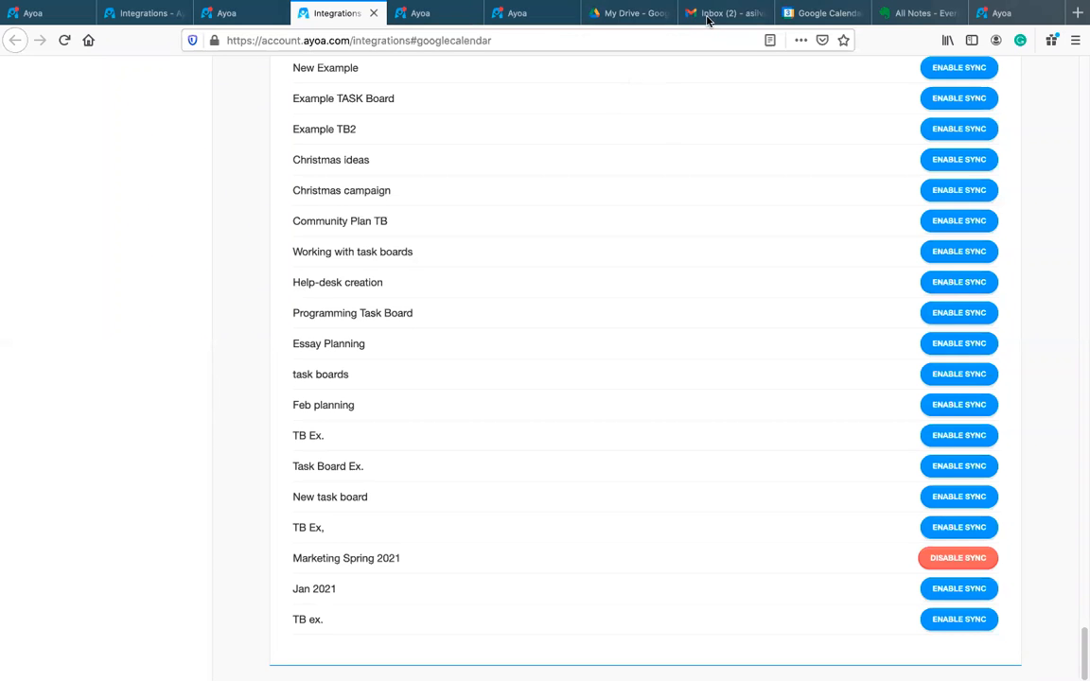
pyautogui.click(812, 16)
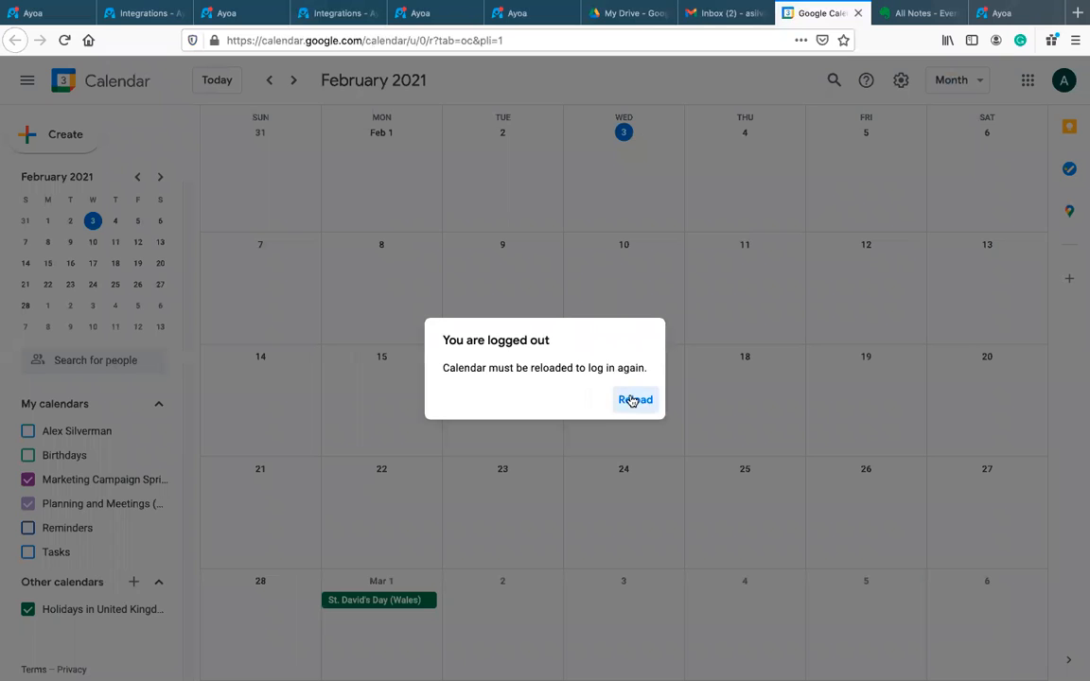
# Step: Reload Google Calendar and inspect the synced Monday Meeting event
pyautogui.click(631, 400)
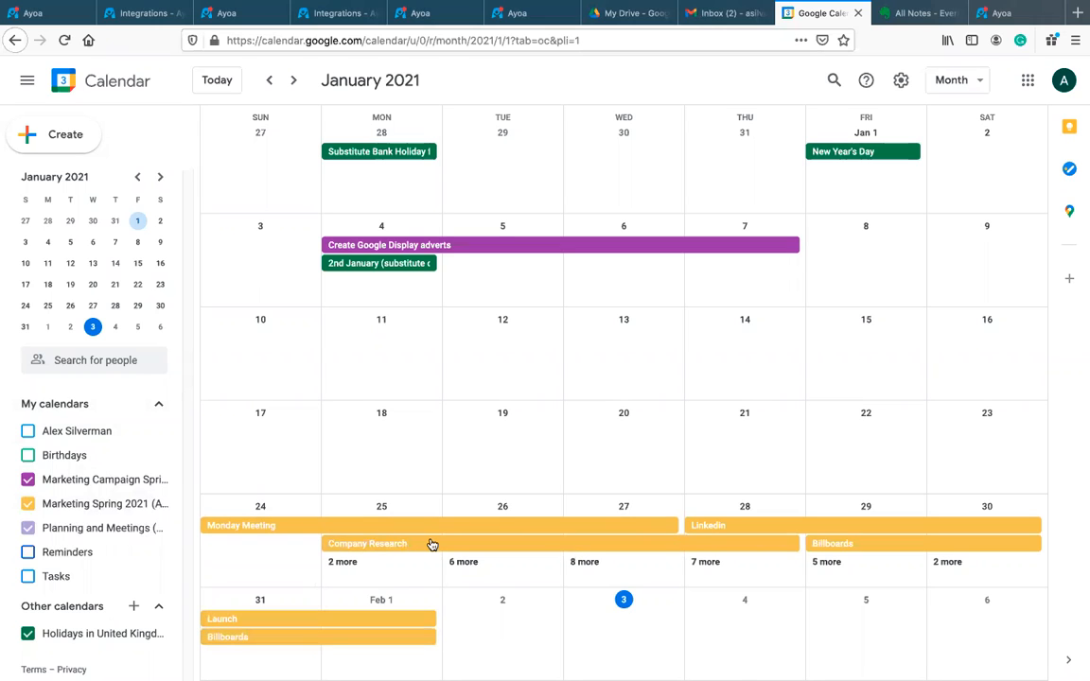
pyautogui.click(281, 527)
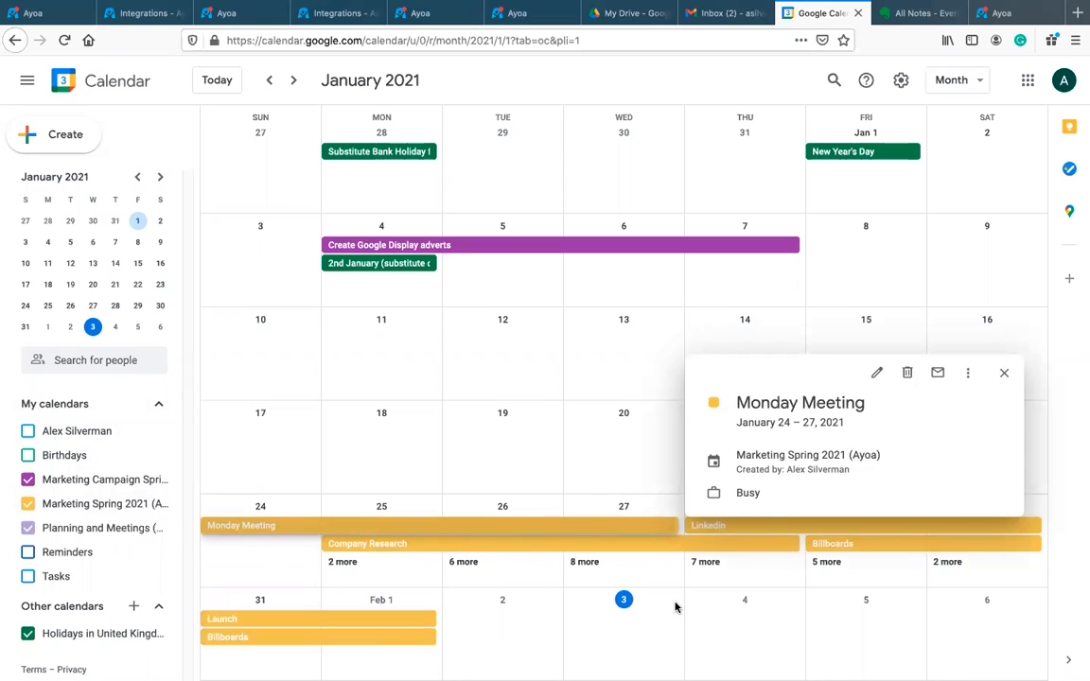
pyautogui.click(1004, 373)
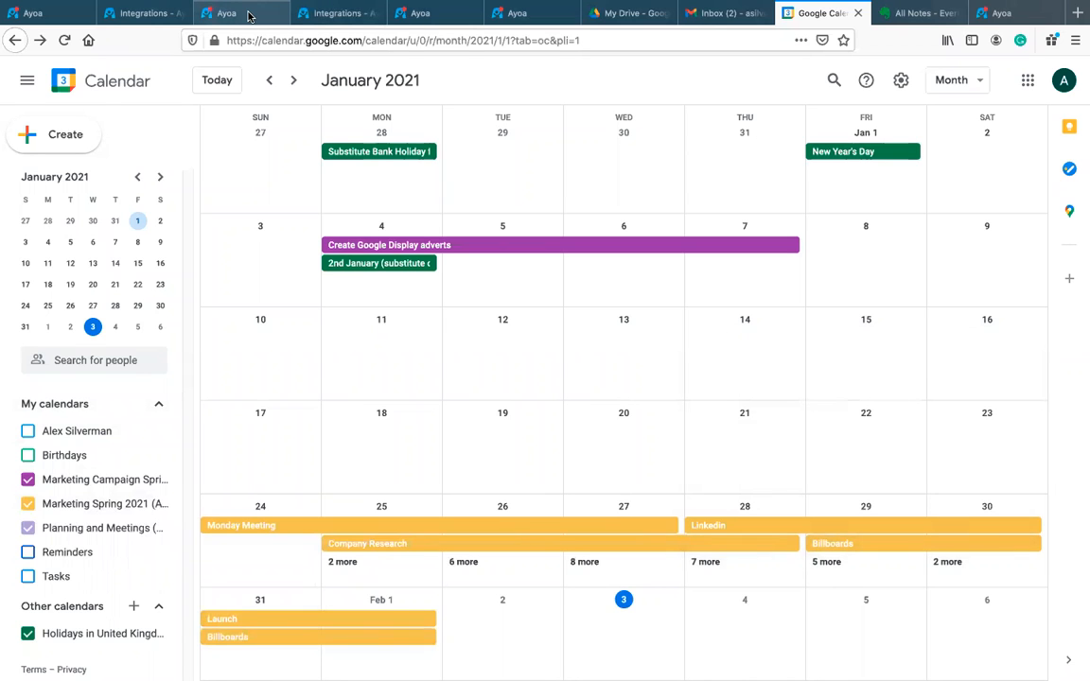
# Step: Back on the Ayoa task board, close the board settings panel
pyautogui.click(249, 16)
pyautogui.scroll(3, 719, 132)
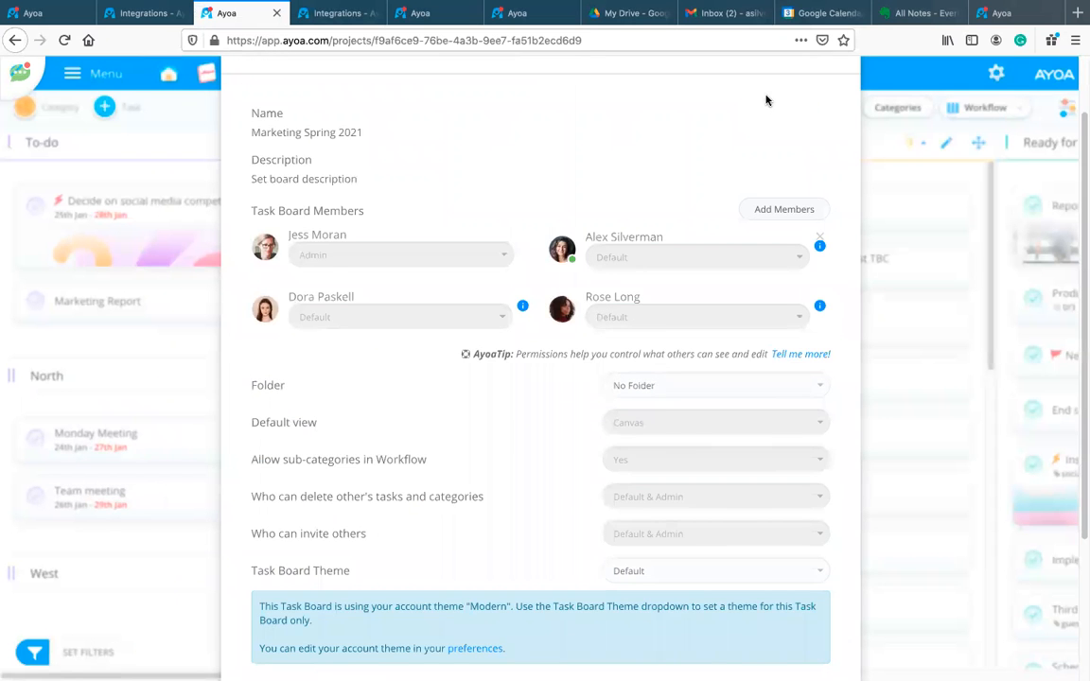
pyautogui.scroll(2, 766, 100)
pyautogui.click(822, 116)
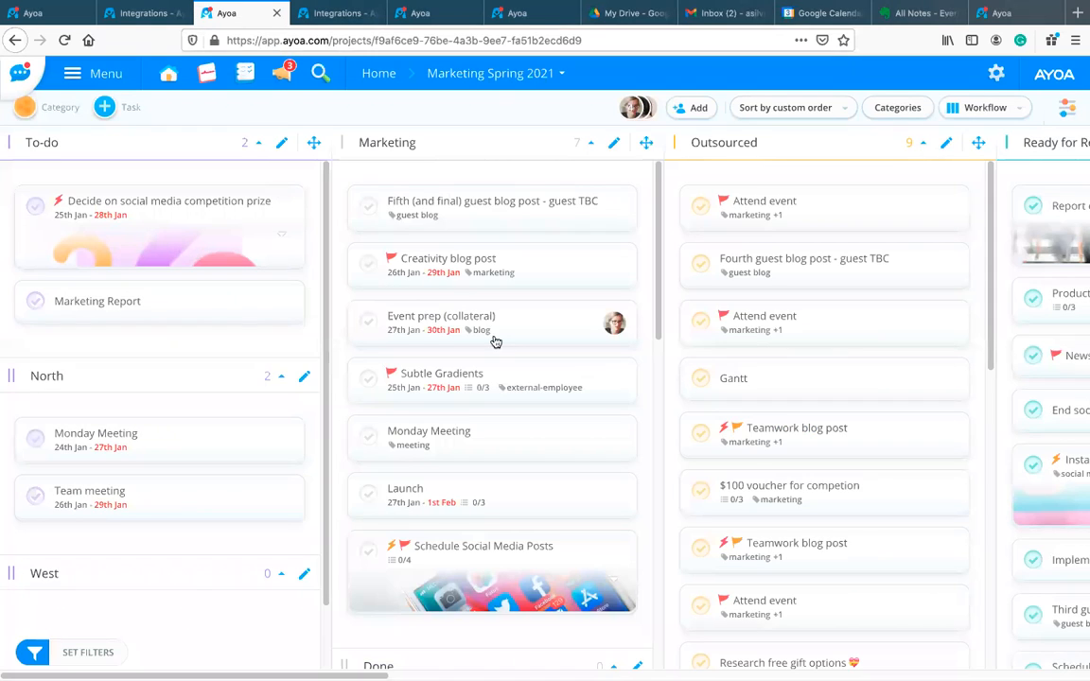
pyautogui.scroll(-1, 454, 397)
pyautogui.scroll(1, 492, 257)
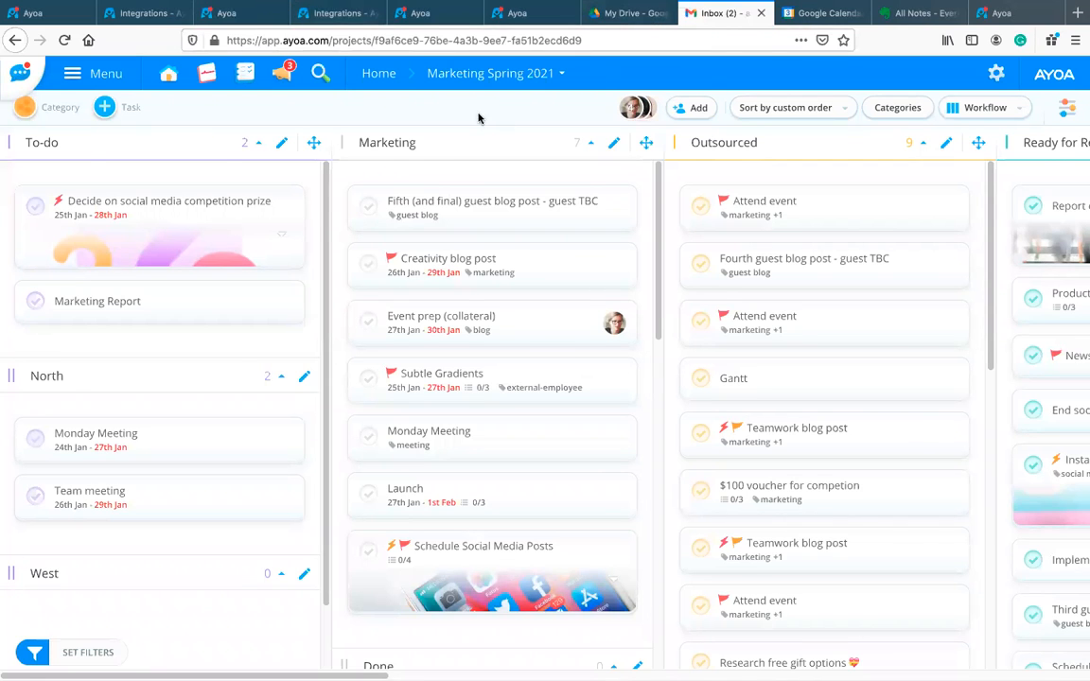
# Step: Return to Google Calendar and open then close the Monday Meeting event's edit page
pyautogui.click(721, 13)
pyautogui.click(821, 13)
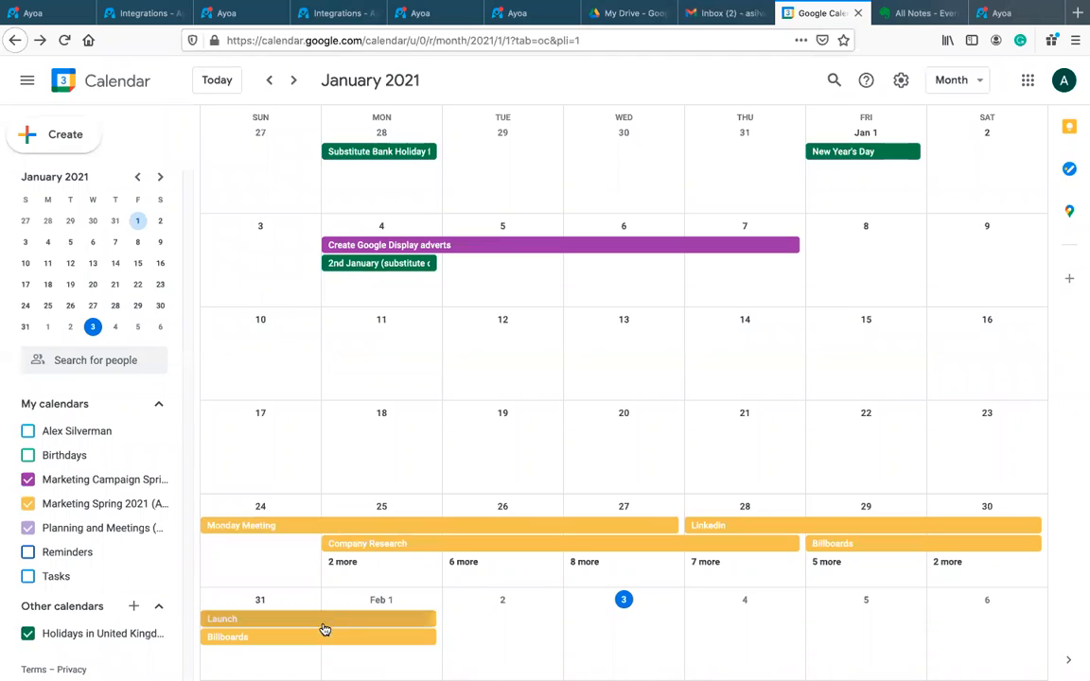
pyautogui.click(291, 81)
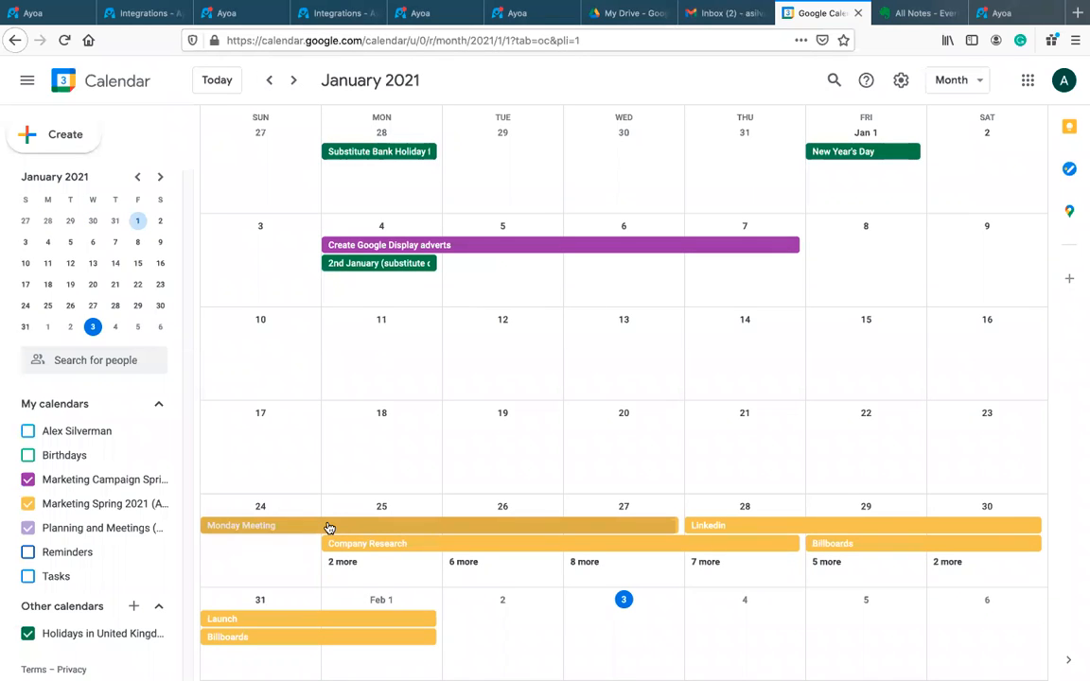
pyautogui.click(328, 527)
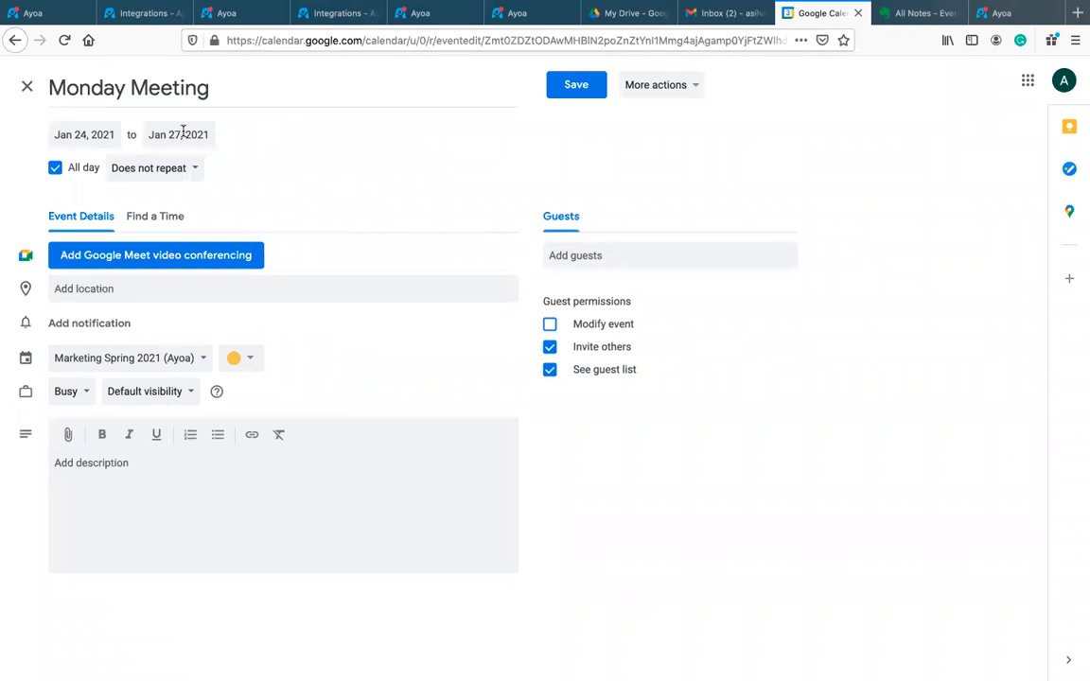
pyautogui.click(27, 86)
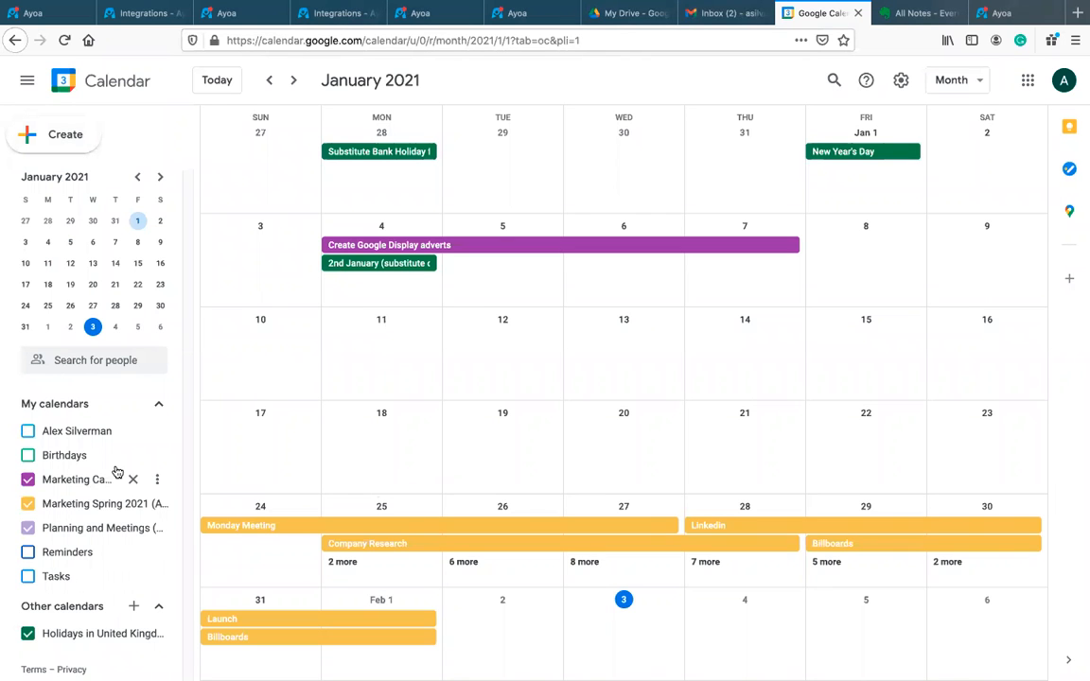
# Step: Start a Feb 2 event titled 'Adding task to calendar' in the Marketing Spring 2021 (Ayoa) calendar
pyautogui.click(501, 628)
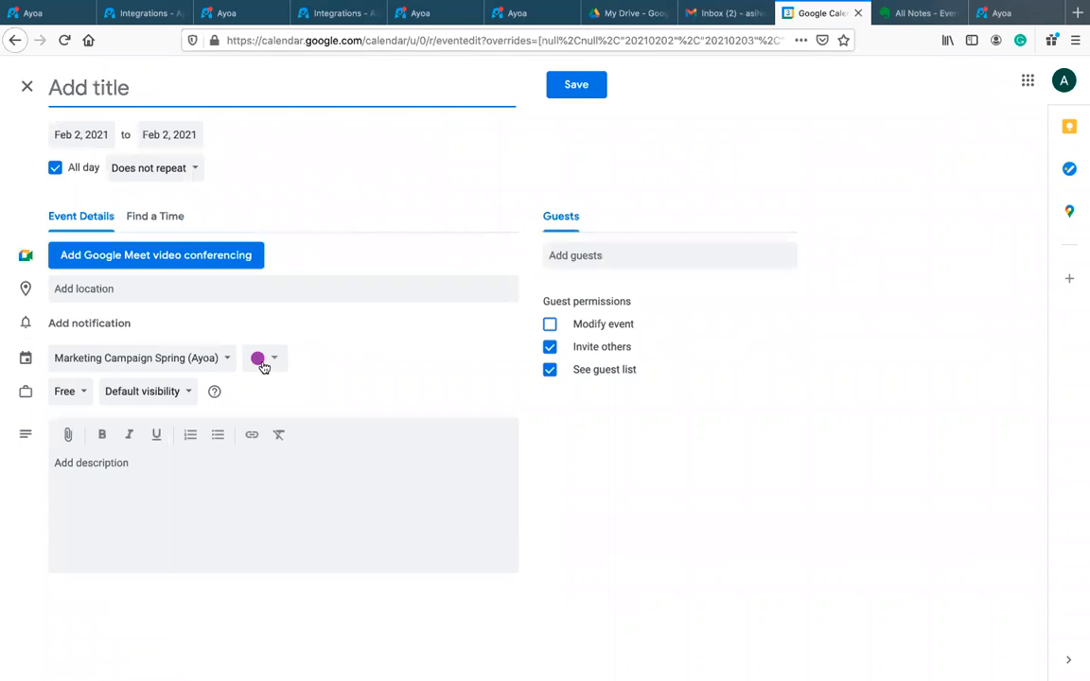
pyautogui.click(207, 364)
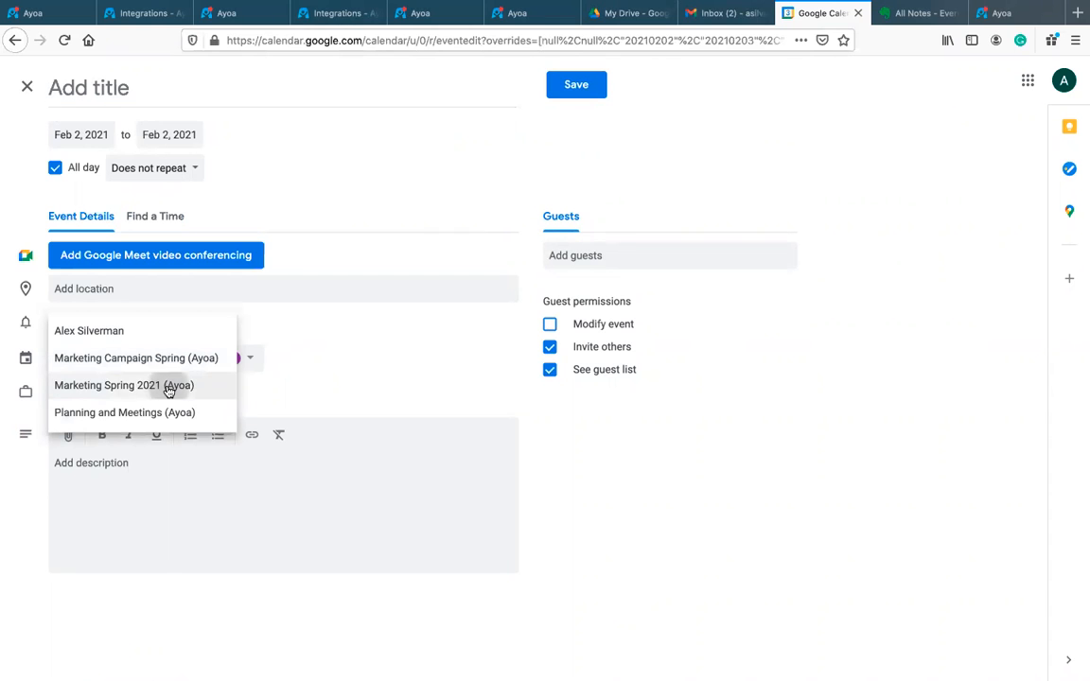
pyautogui.click(168, 384)
pyautogui.click(89, 88)
pyautogui.write('A')
pyautogui.write('S')
pyautogui.write('dding tas')
pyautogui.write('k to calendar')
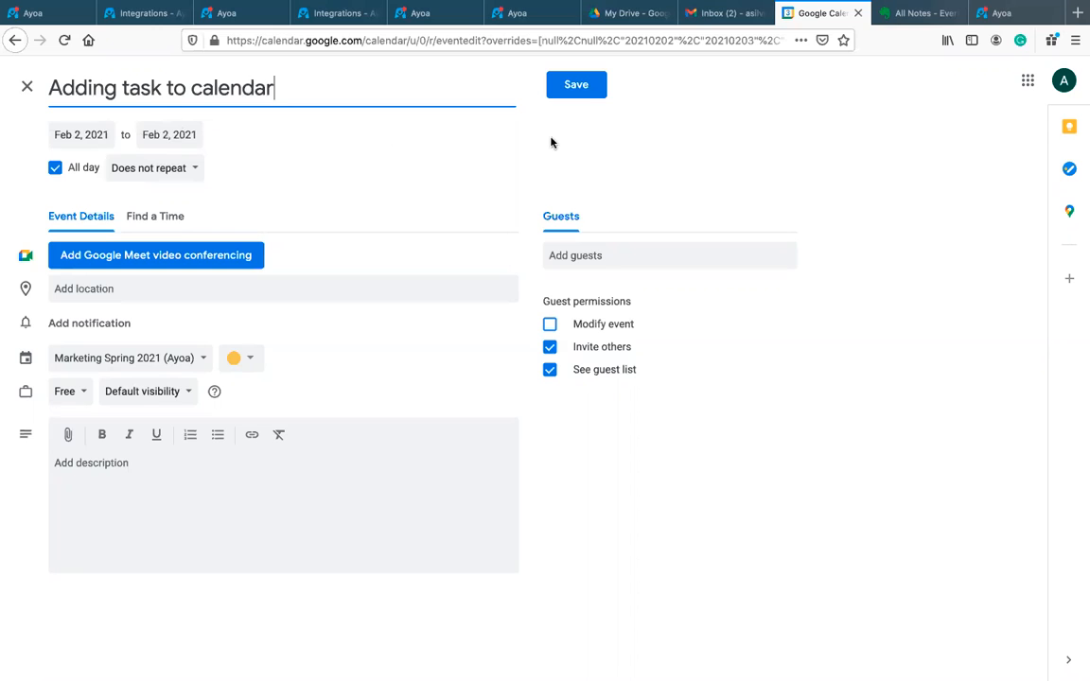
# Step: Move the event's date to Feb 3 and save it
pyautogui.click(79, 135)
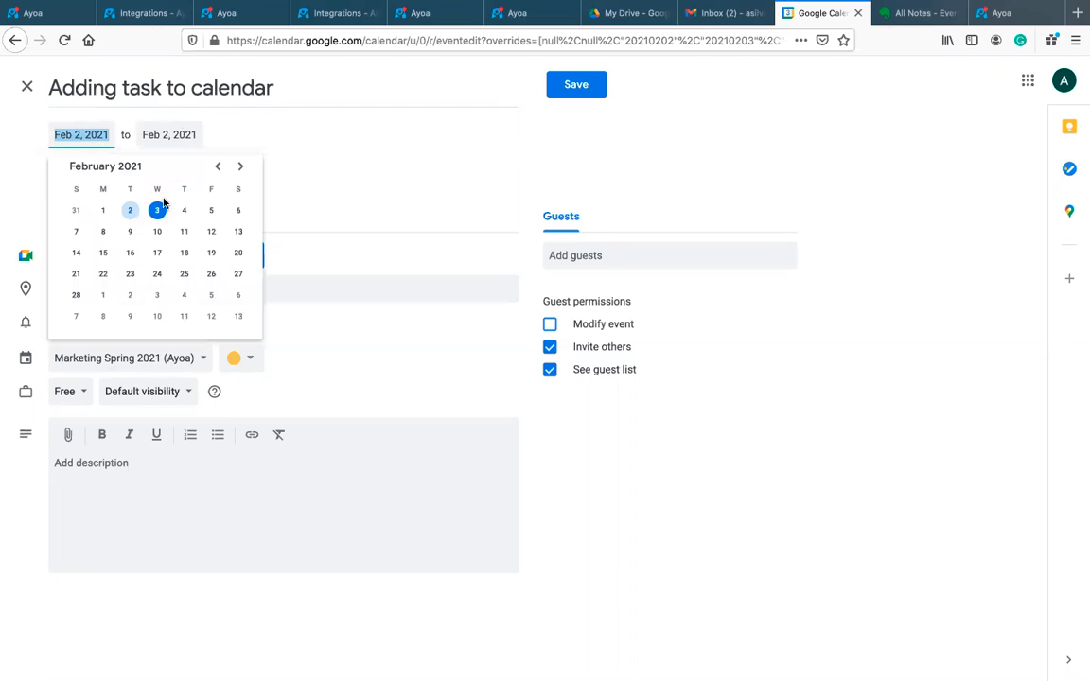
pyautogui.click(157, 210)
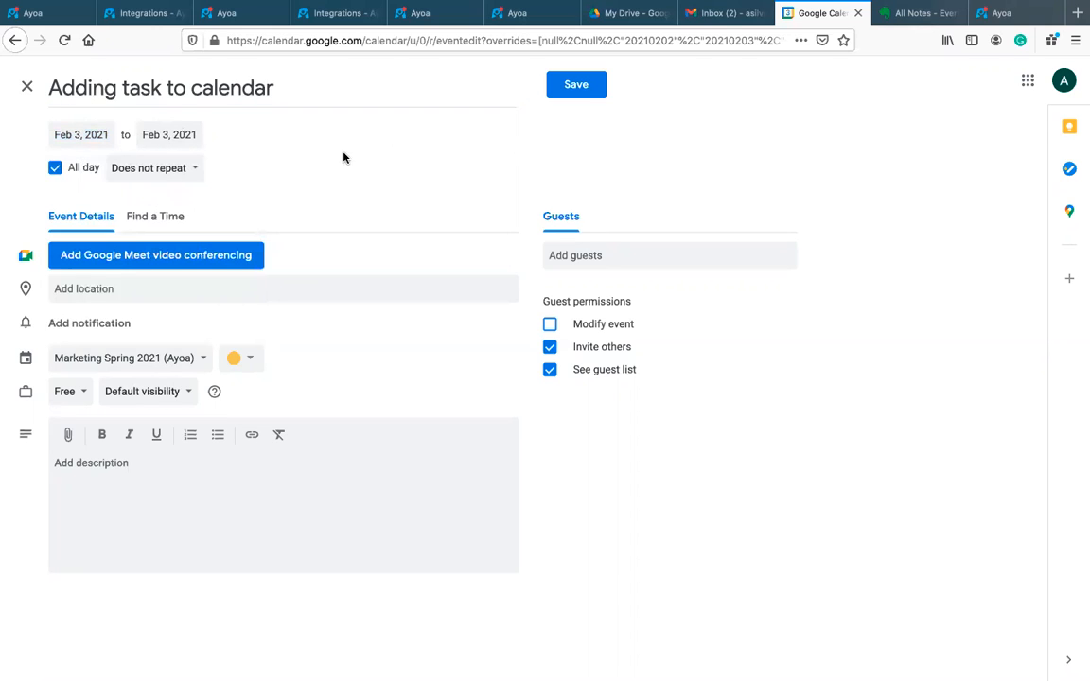
pyautogui.click(574, 84)
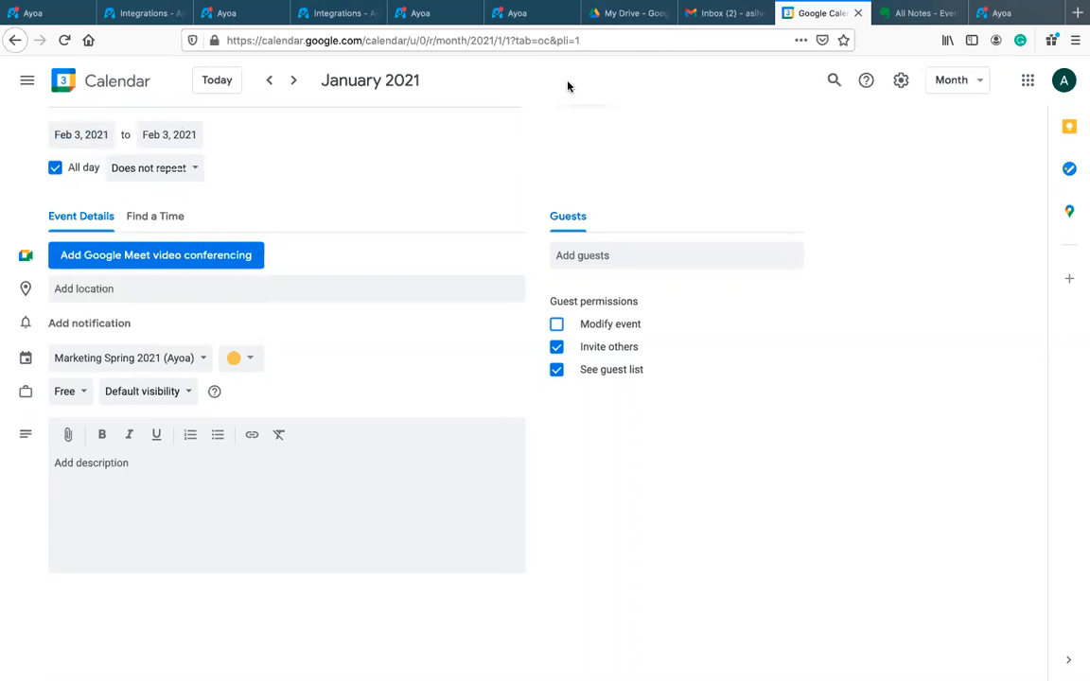
pyautogui.click(243, 11)
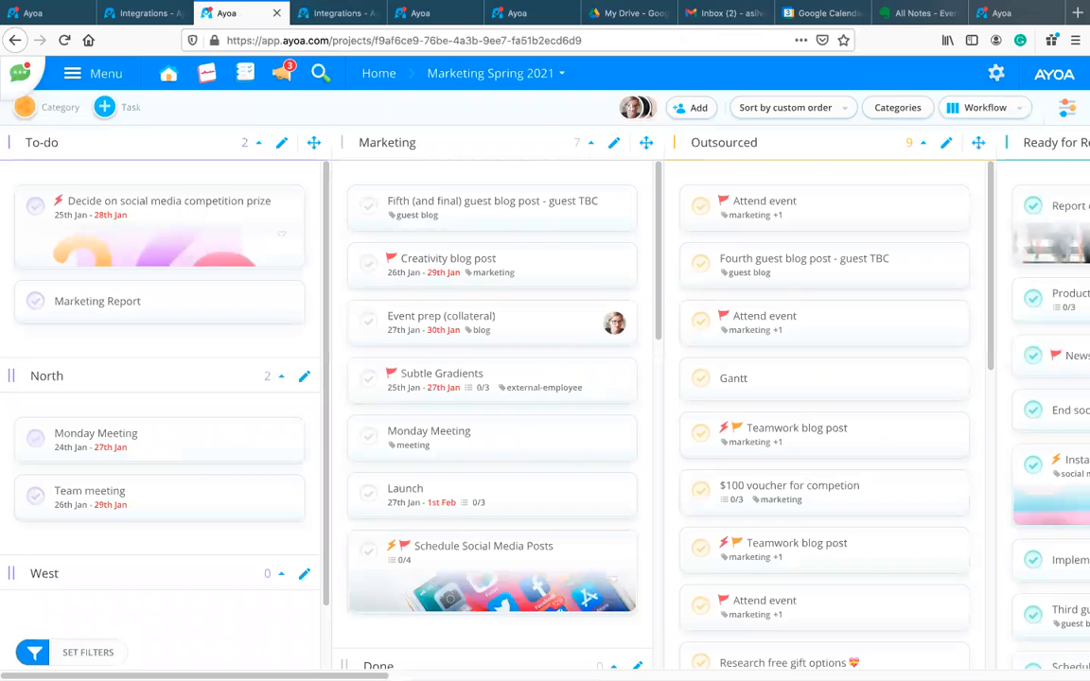
pyautogui.hscroll(15, 545, 397)
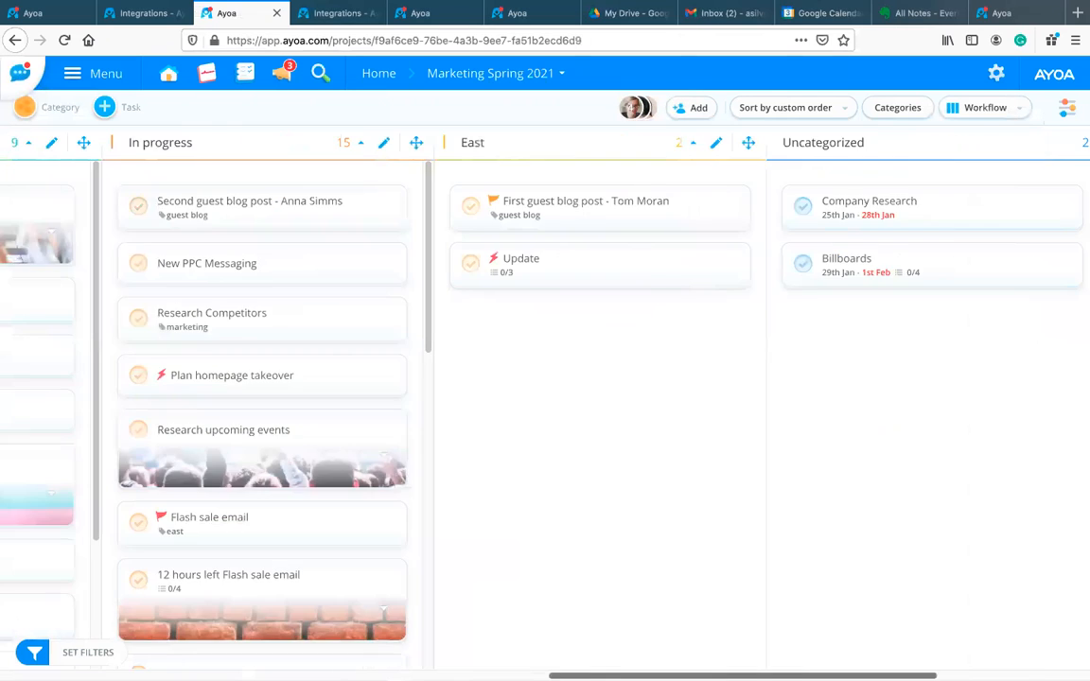
pyautogui.hscroll(-15, 384, 640)
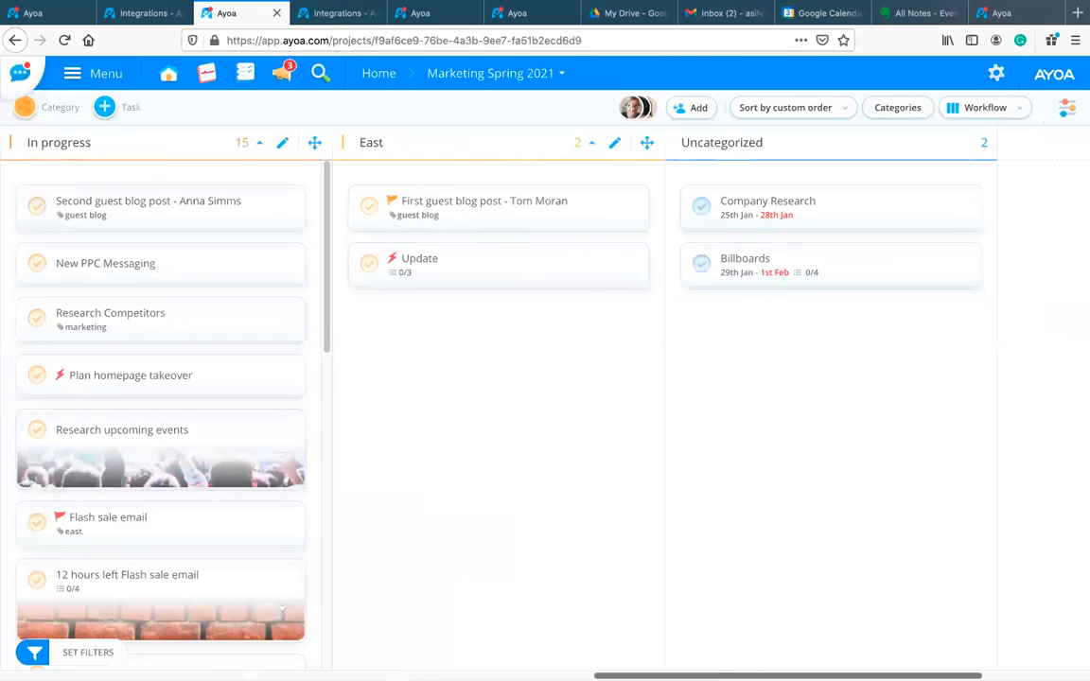
pyautogui.hscroll(-8, 384, 640)
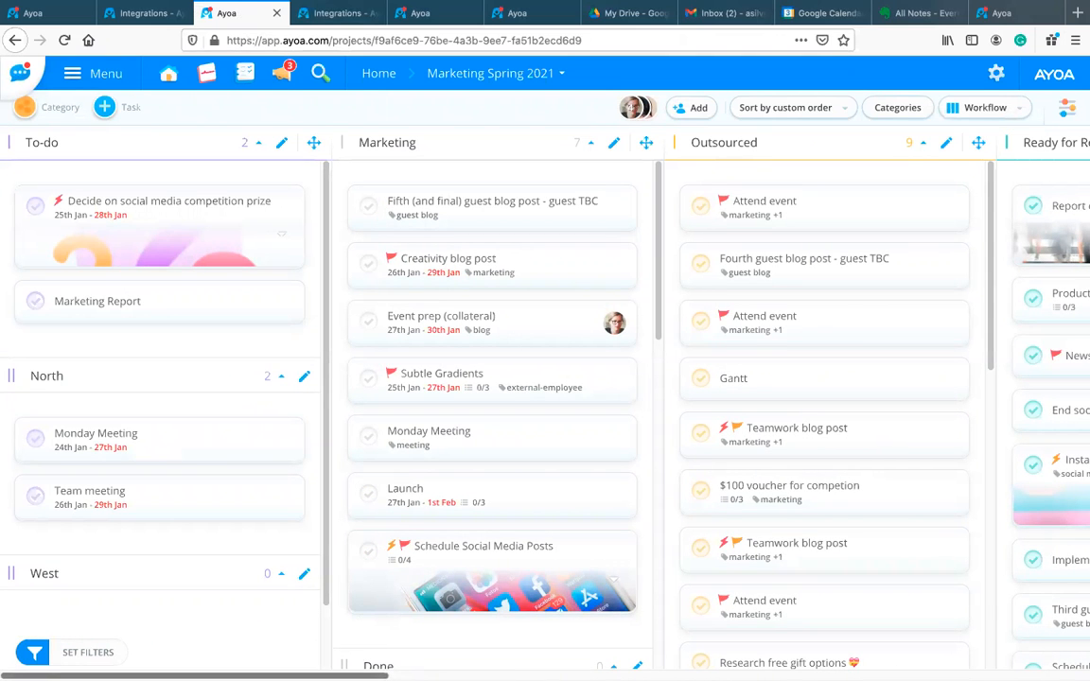
pyautogui.hscroll(6, 523, 648)
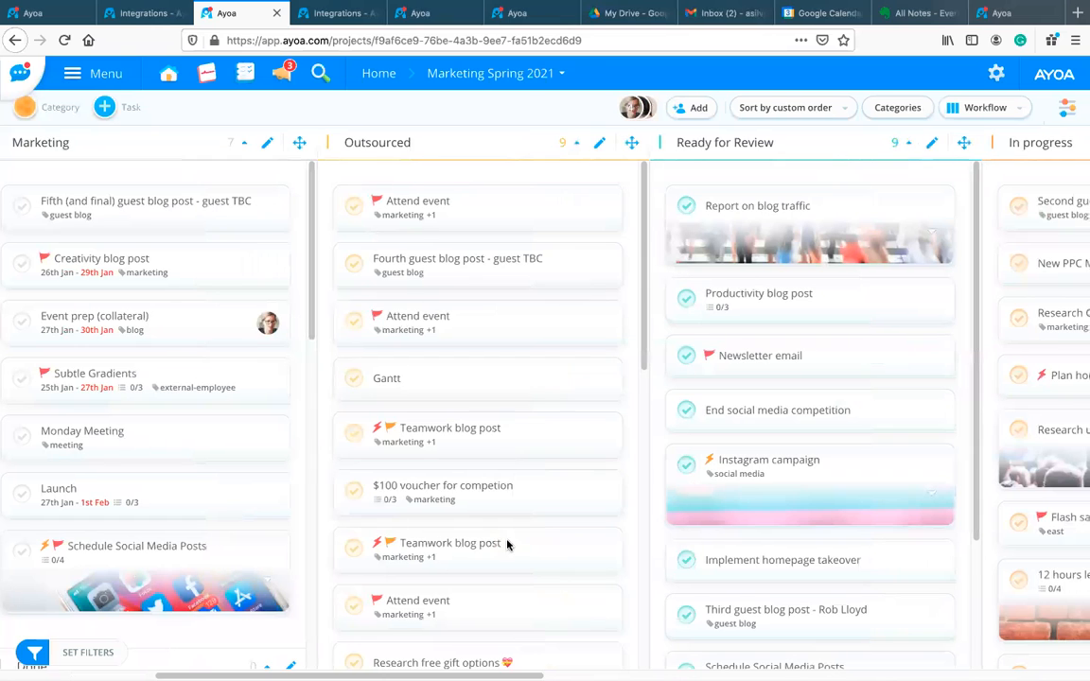
pyautogui.scroll(-2, 508, 543)
pyautogui.scroll(-5, 512, 634)
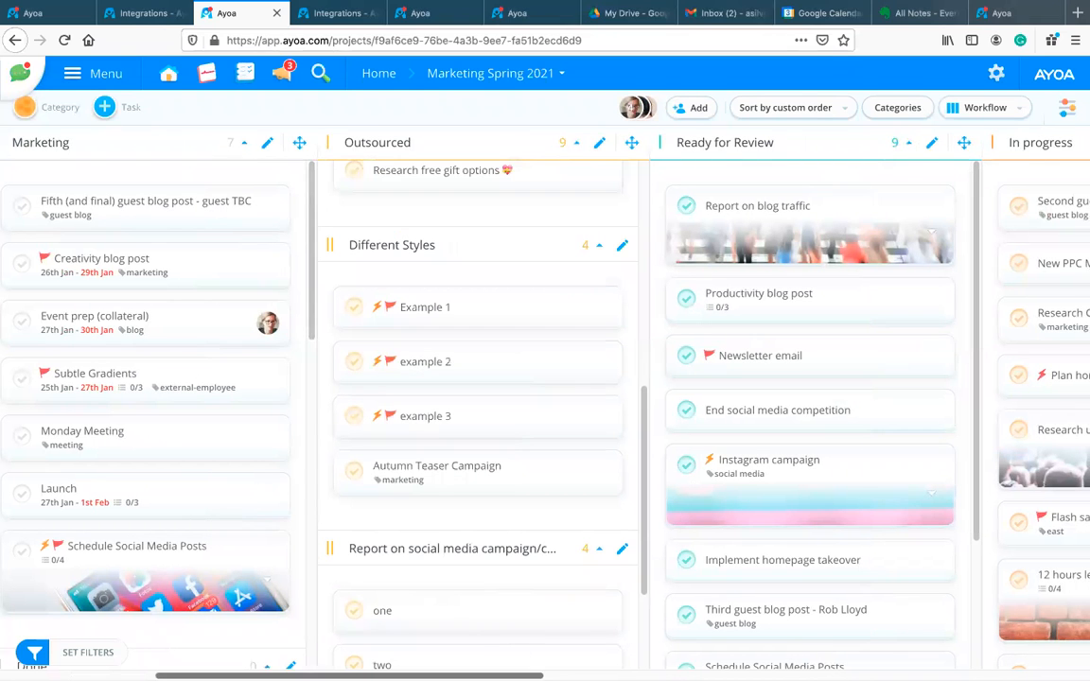
pyautogui.hscroll(1, 646, 668)
pyautogui.hscroll(6, 646, 668)
pyautogui.hscroll(-1, 741, 664)
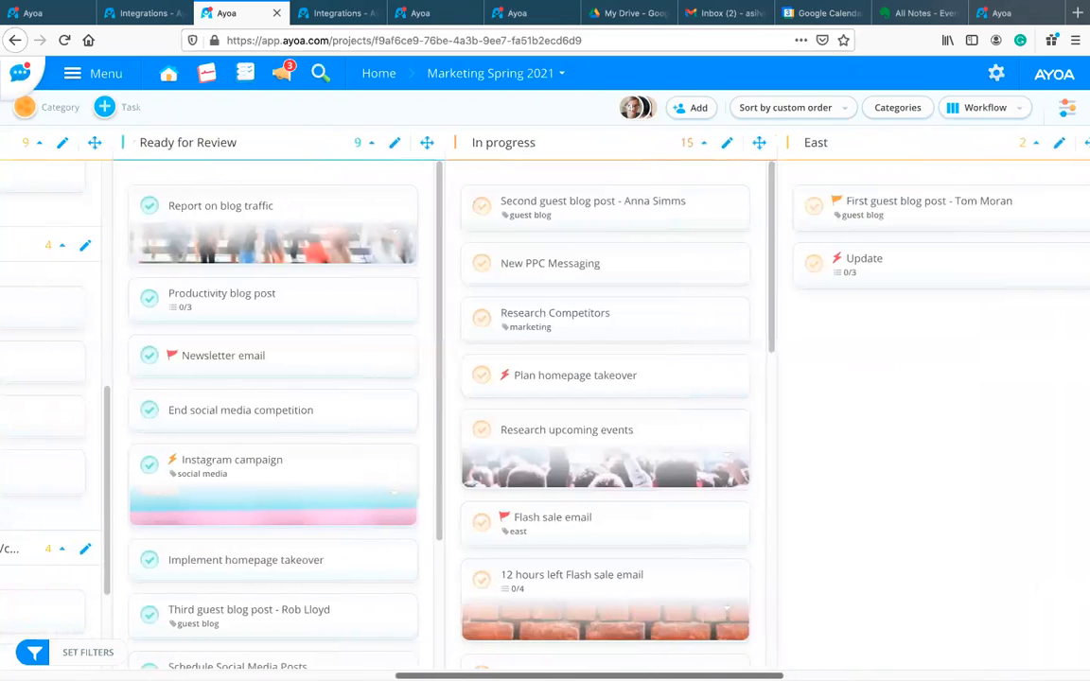
pyautogui.hscroll(4, 742, 667)
pyautogui.hscroll(3, 762, 662)
pyautogui.hscroll(-5, 761, 660)
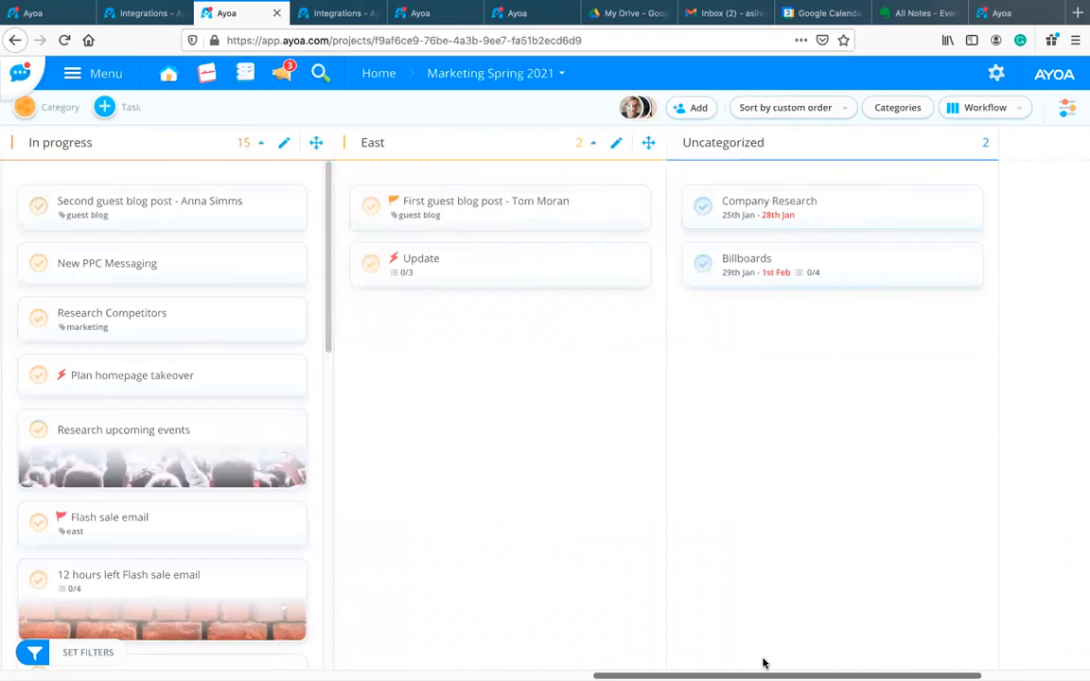
pyautogui.hscroll(5, 426, 381)
pyautogui.hscroll(-1, 425, 381)
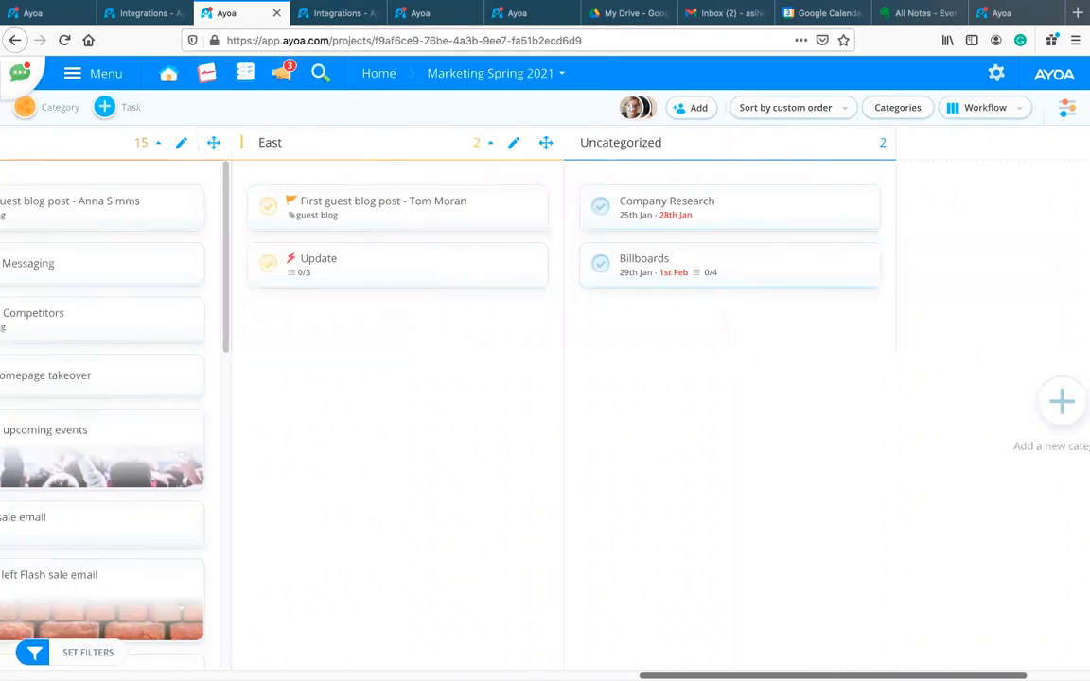
# Step: Add the task 'Adding task on board' to the East column
pyautogui.click(384, 323)
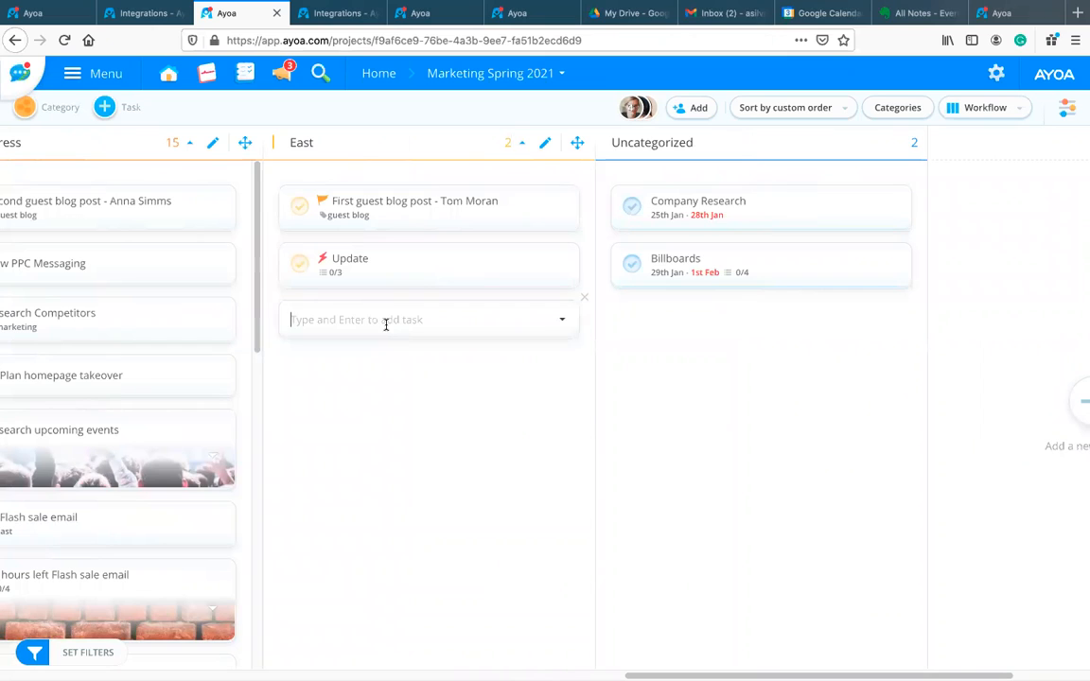
pyautogui.write('Adding t')
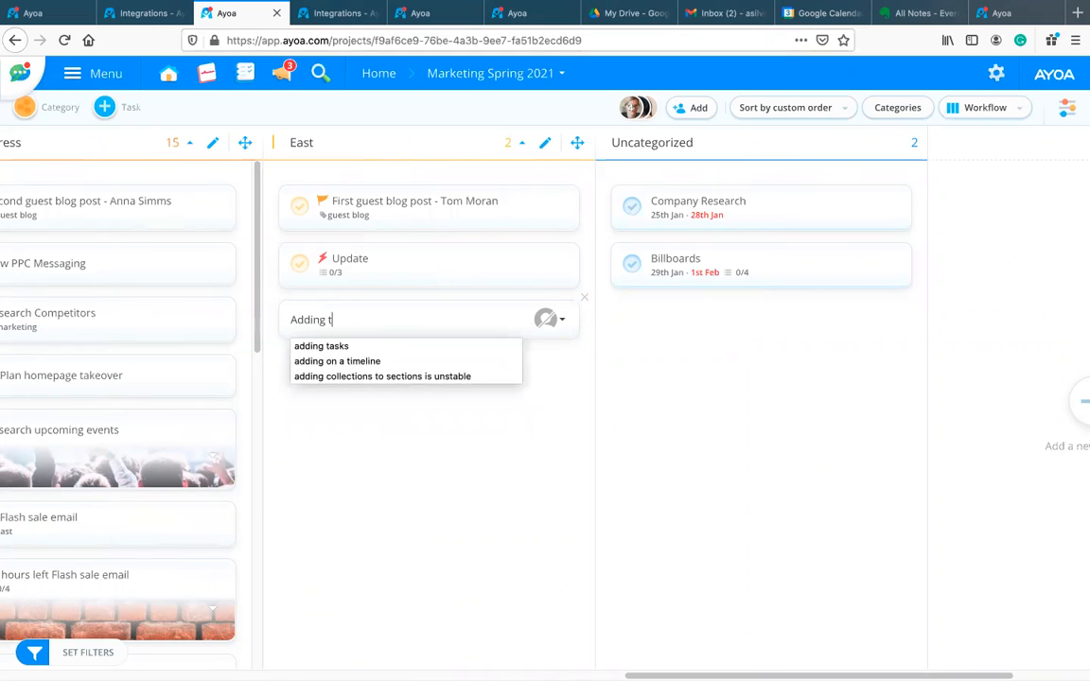
pyautogui.write('ask on board')
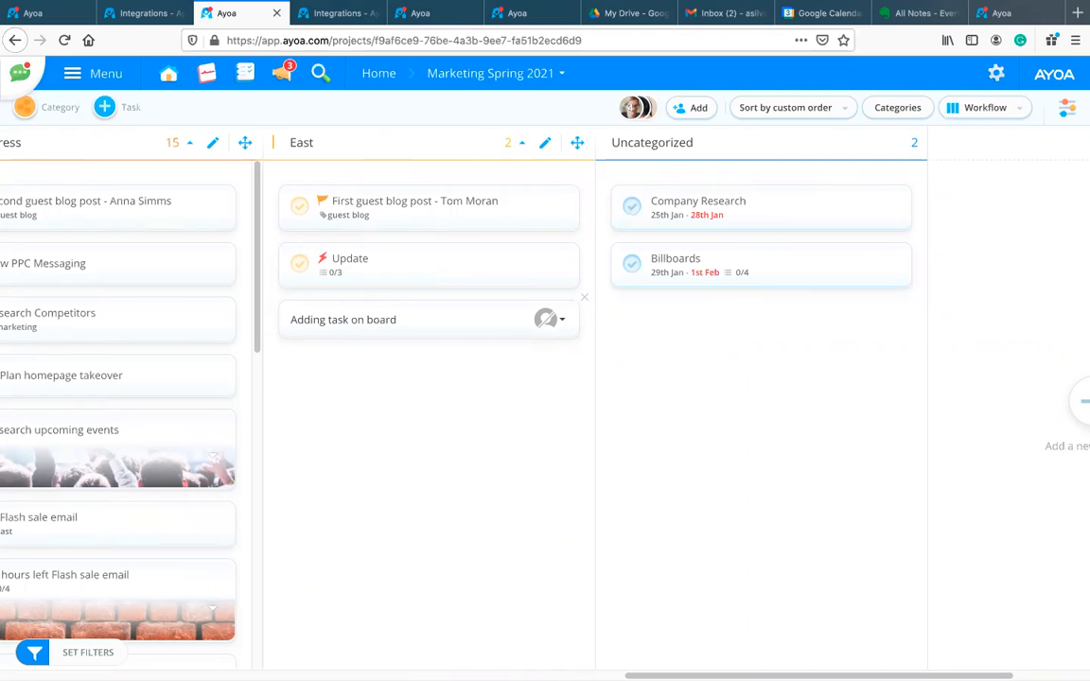
pyautogui.press('Return')
# Step: Give the task a 3 February start date and a 5 February due date
pyautogui.click(416, 323)
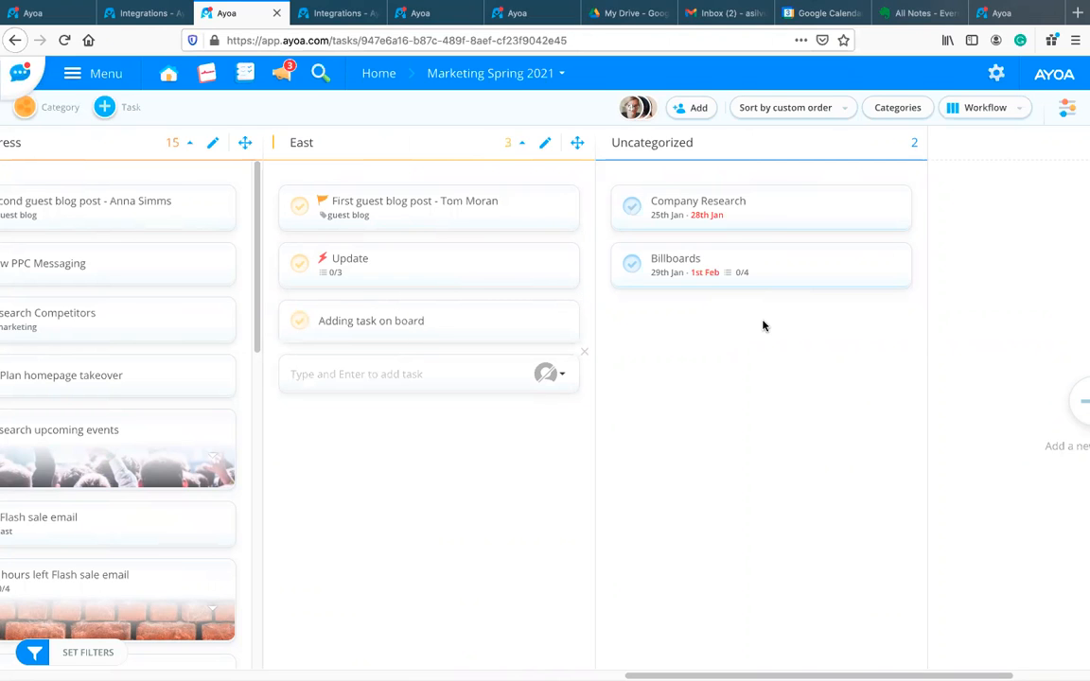
pyautogui.click(995, 393)
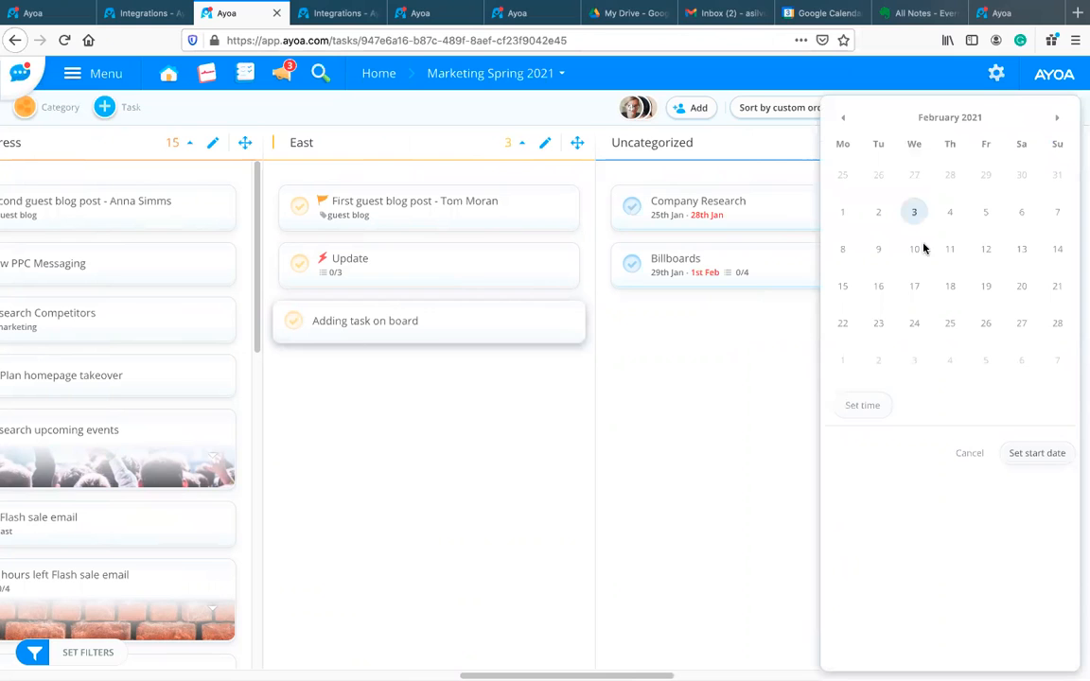
pyautogui.click(916, 214)
pyautogui.click(1046, 458)
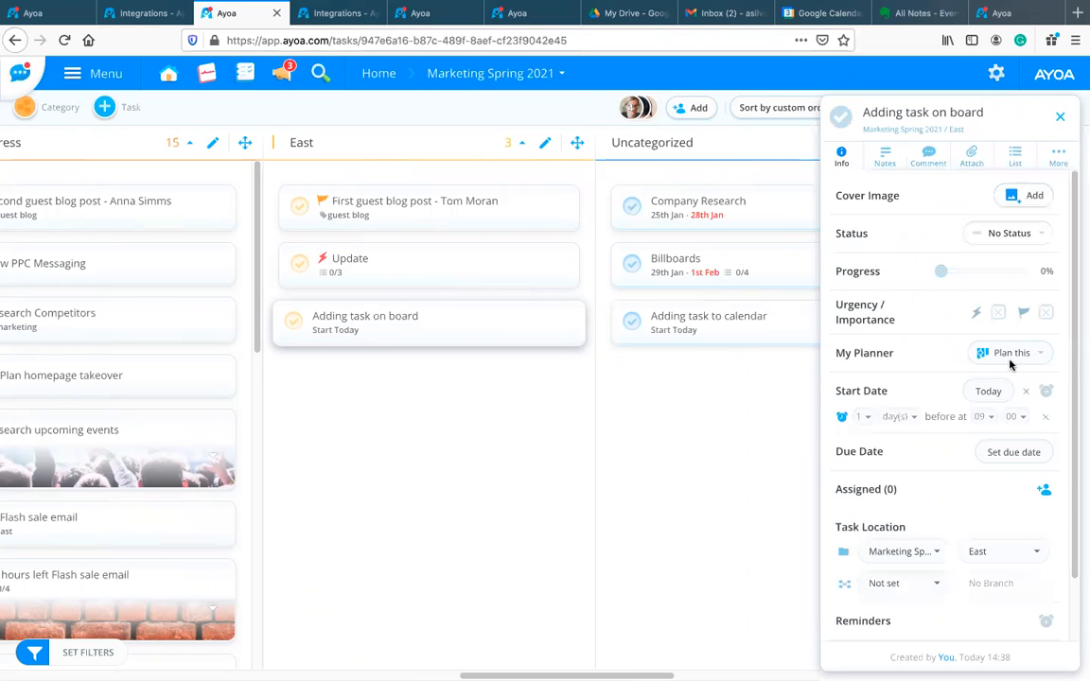
pyautogui.click(1004, 463)
pyautogui.click(983, 213)
pyautogui.click(1046, 486)
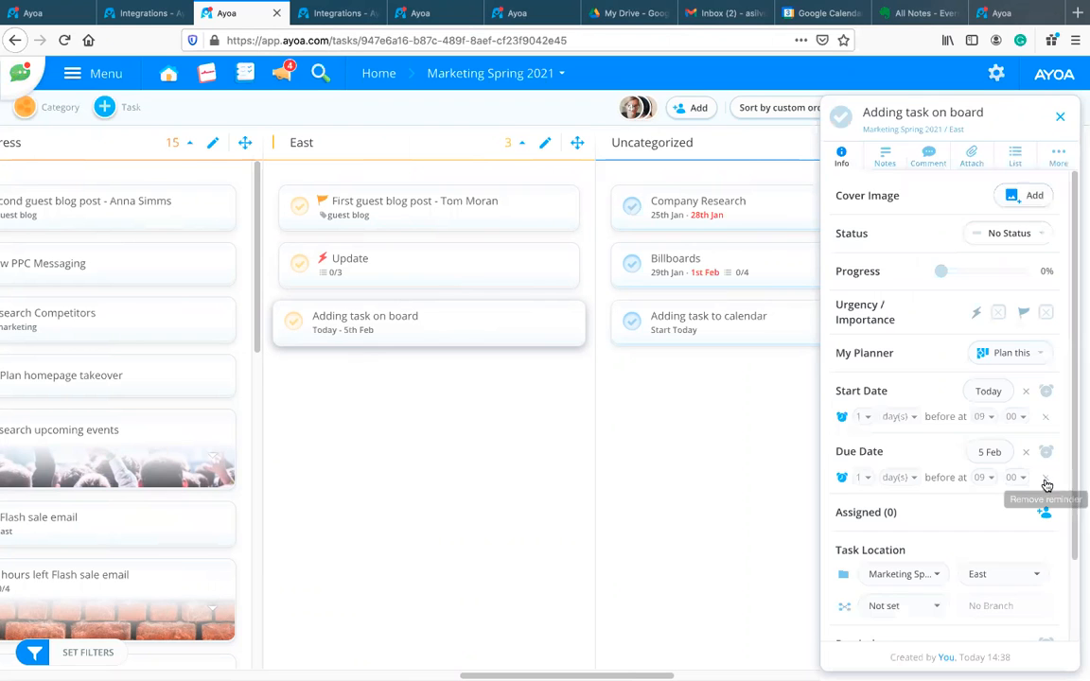
pyautogui.click(684, 442)
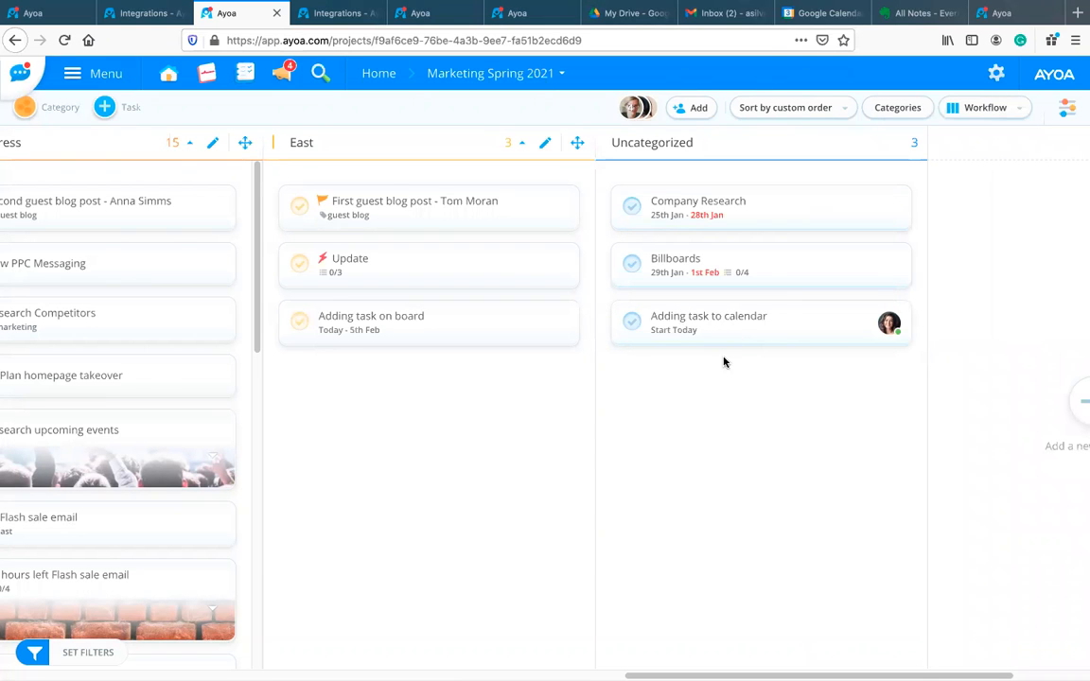
pyautogui.click(827, 13)
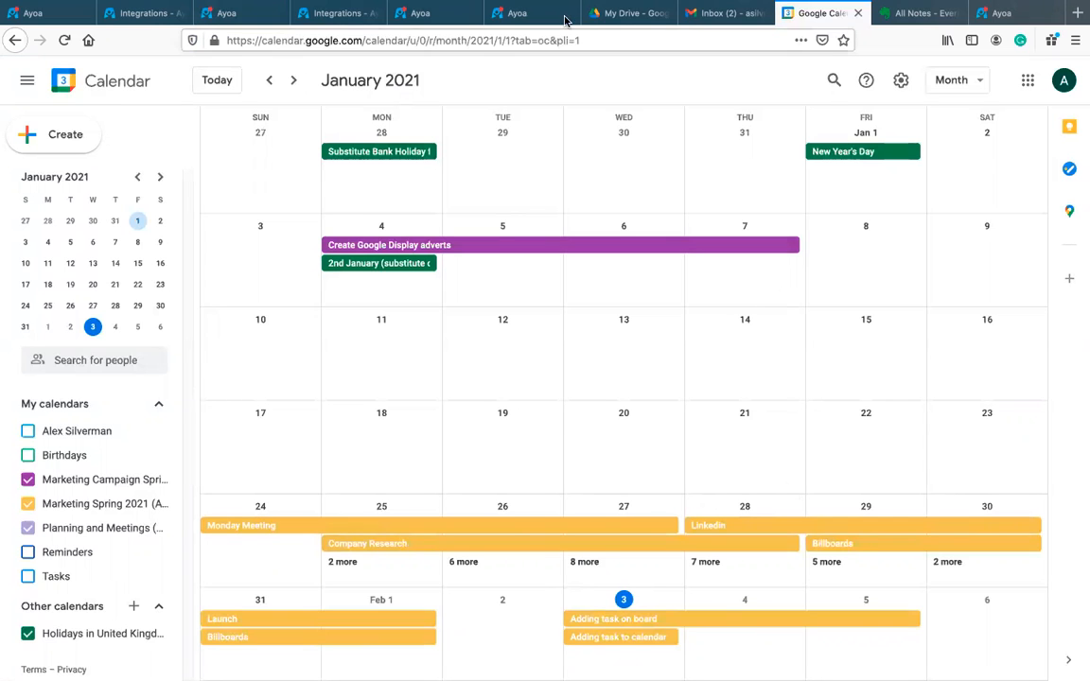
# Step: Switch from Google Calendar back to the Ayoa Marketing Spring 2021 board
pyautogui.click(422, 18)
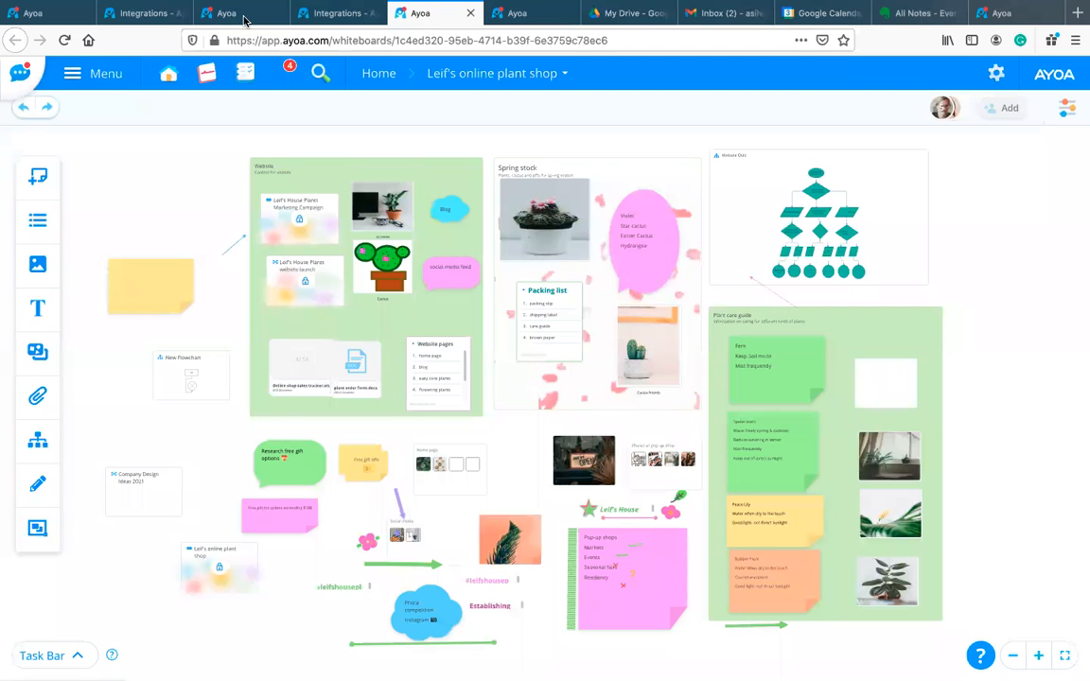
pyautogui.hotkey('ctrl', 'shift', 'Tab')
pyautogui.hotkey('ctrl', 'shift', 'Tab')
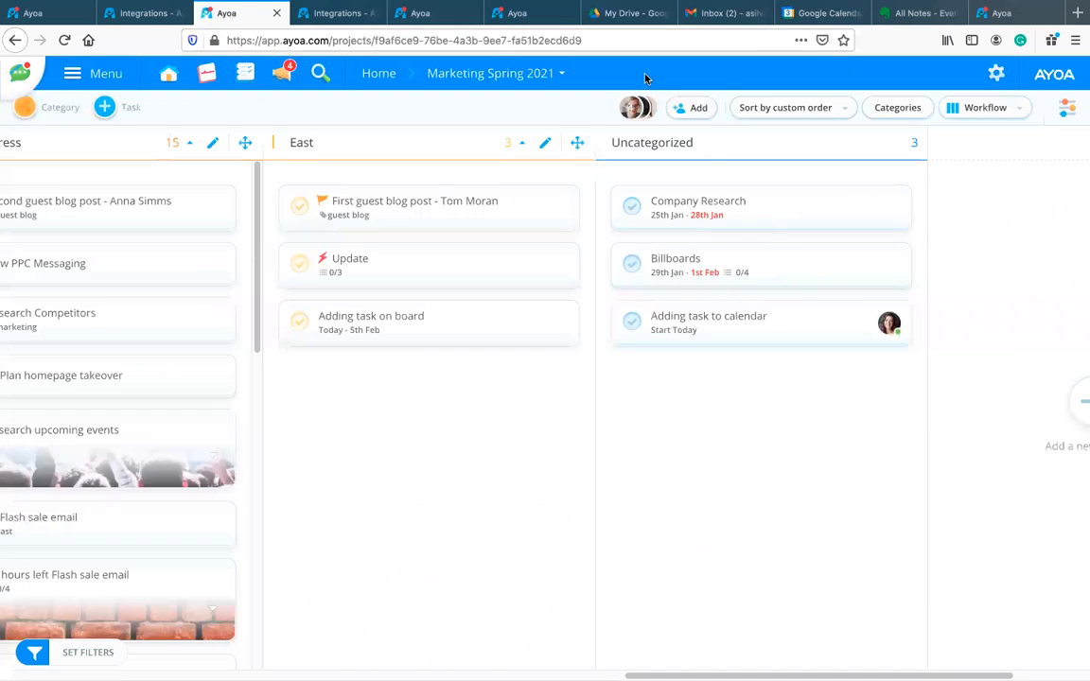
# Step: Drag the 'Adding task to calendar' card from Uncategorized into East, above 'Adding task on board'
pyautogui.moveTo(690, 337)
pyautogui.mouseDown()
pyautogui.moveTo(394, 396)
pyautogui.moveTo(422, 326)
pyautogui.moveTo(652, 328)
pyautogui.moveTo(678, 340)
pyautogui.mouseUp()
pyautogui.moveTo(445, 411); pyautogui.dragTo(473, 374)
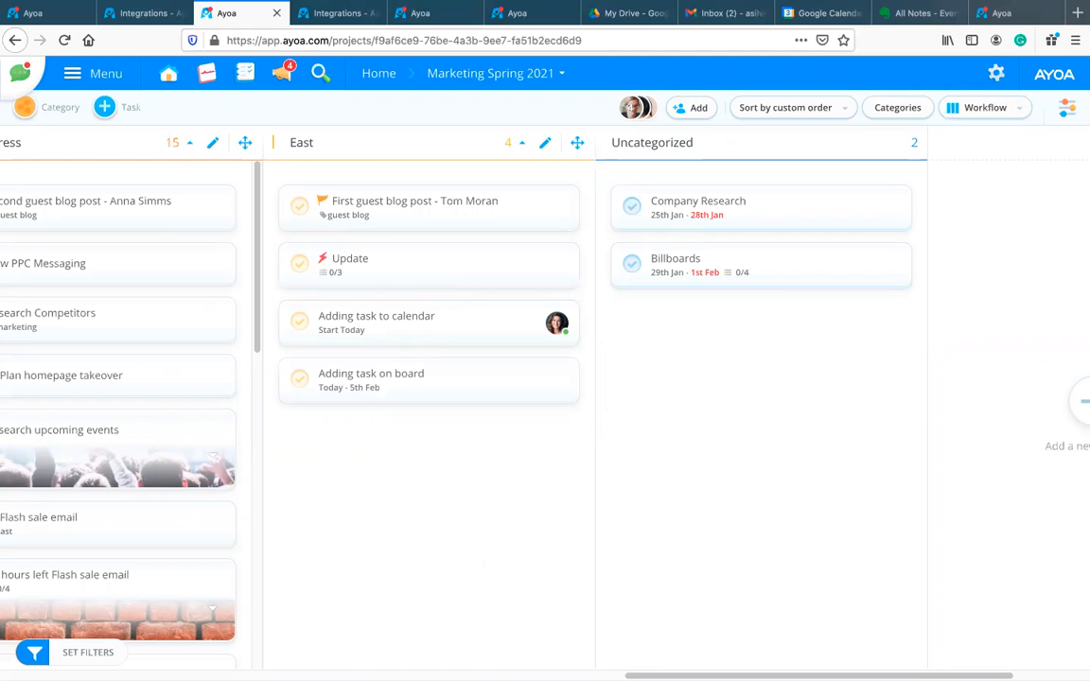
pyautogui.hscroll(-5, 545, 378)
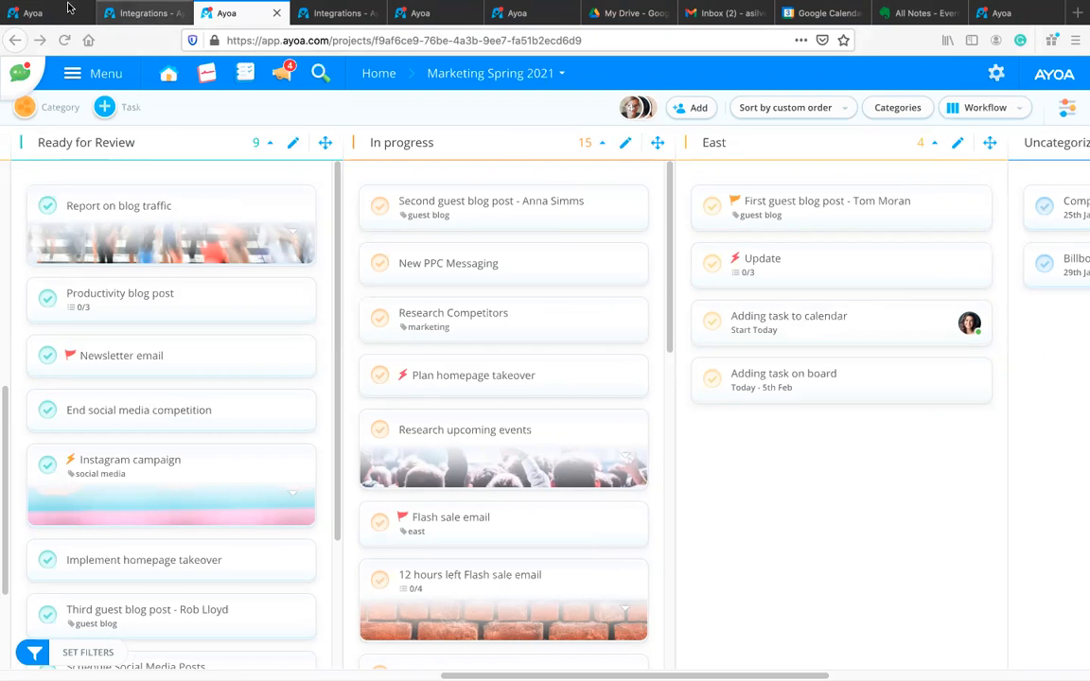
# Step: Review the Google Calendar integration details, then revisit the Ayoa home page and Marketing Spring 2021 board
pyautogui.click(123, 13)
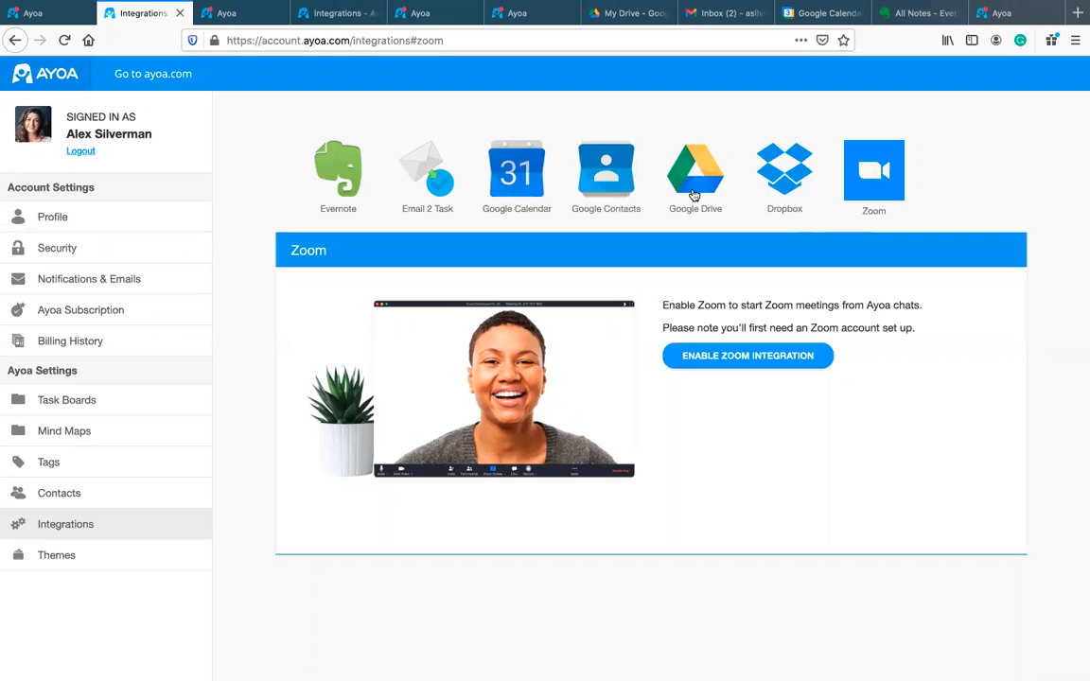
pyautogui.click(533, 201)
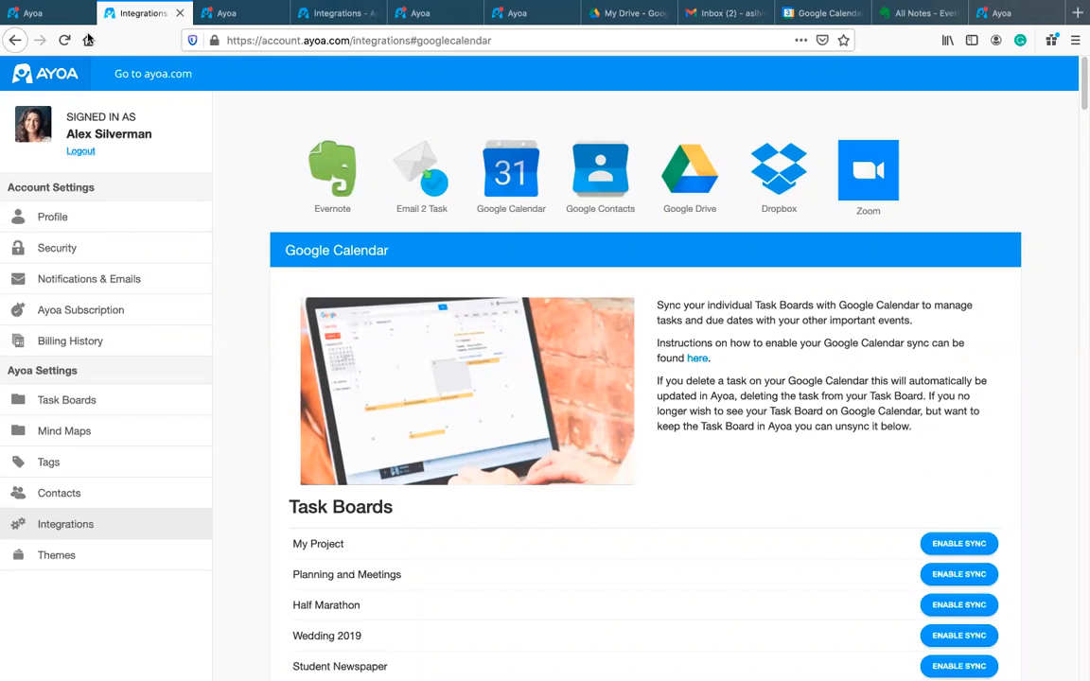
pyautogui.click(32, 14)
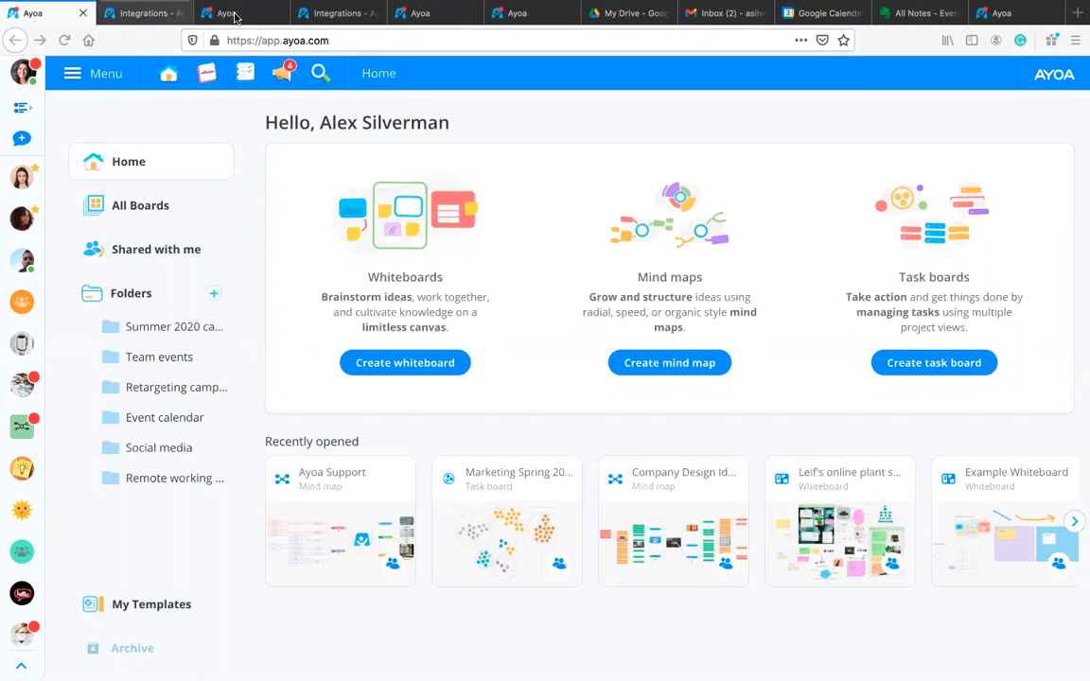
pyautogui.click(235, 17)
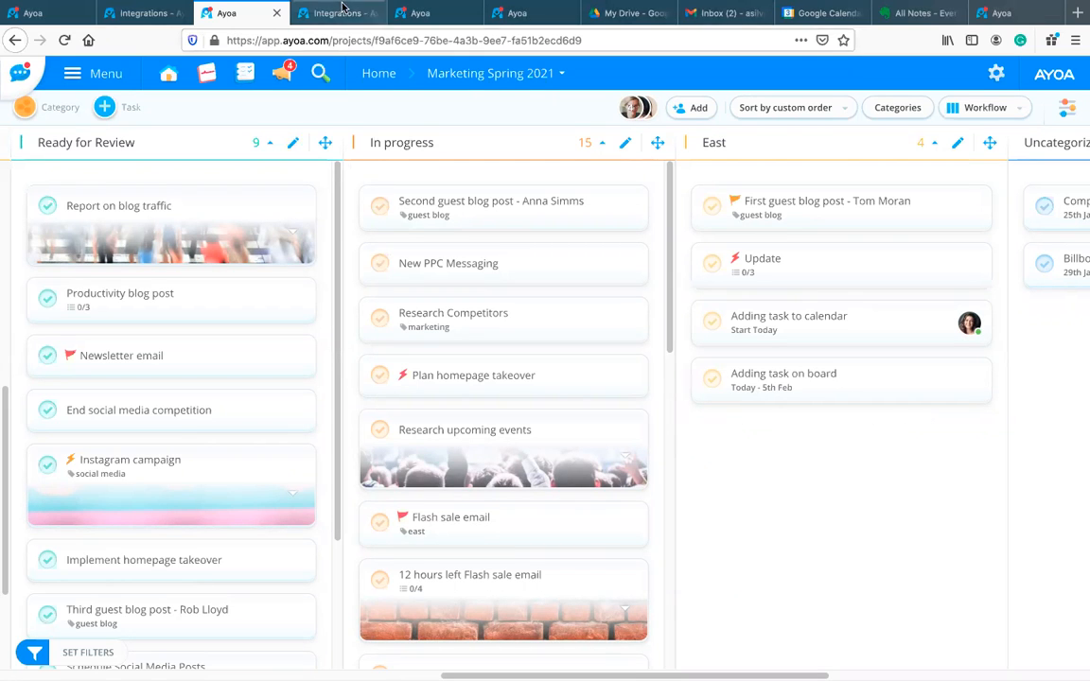
pyautogui.click(143, 13)
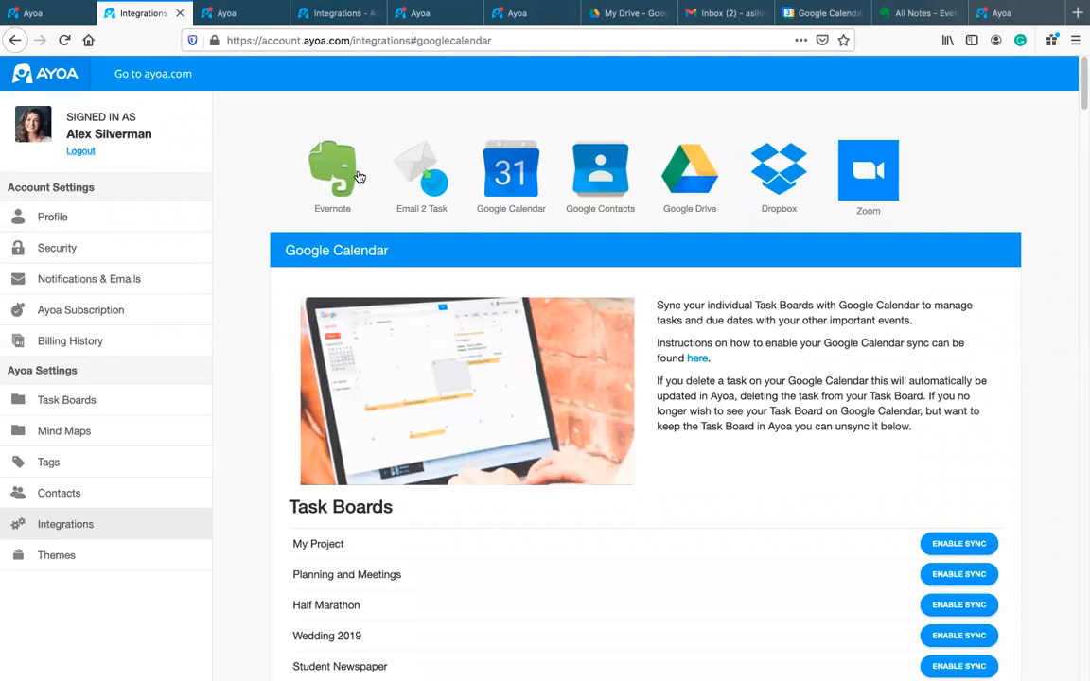
# Step: Close the integrations page and open Account Settings from the Ayoa main menu
pyautogui.click(177, 13)
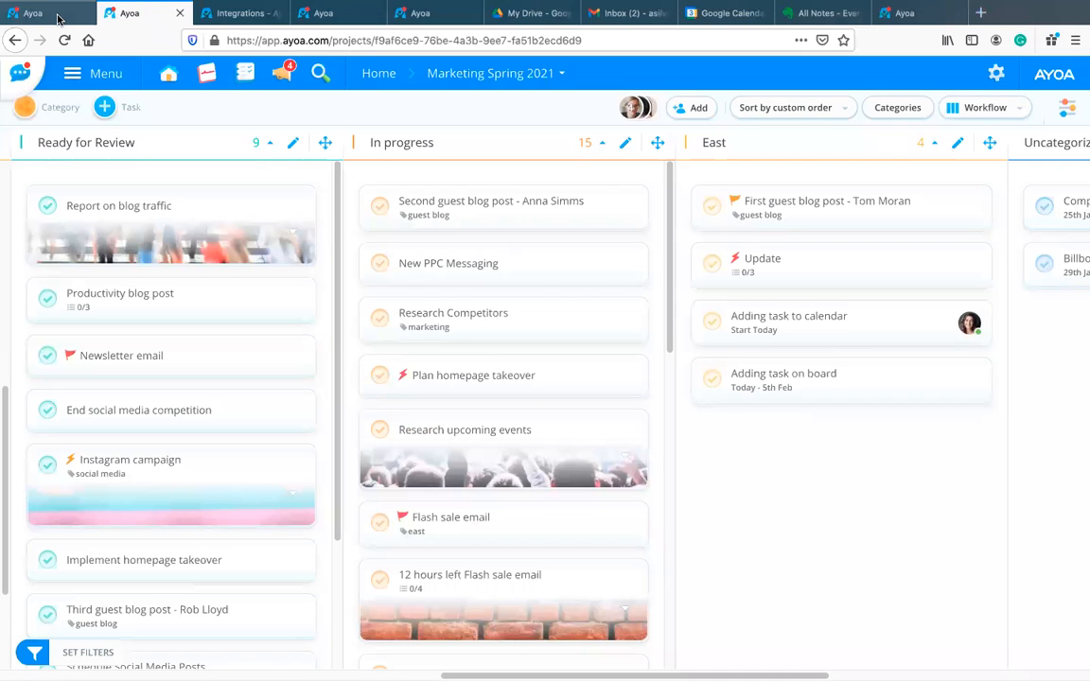
pyautogui.click(55, 14)
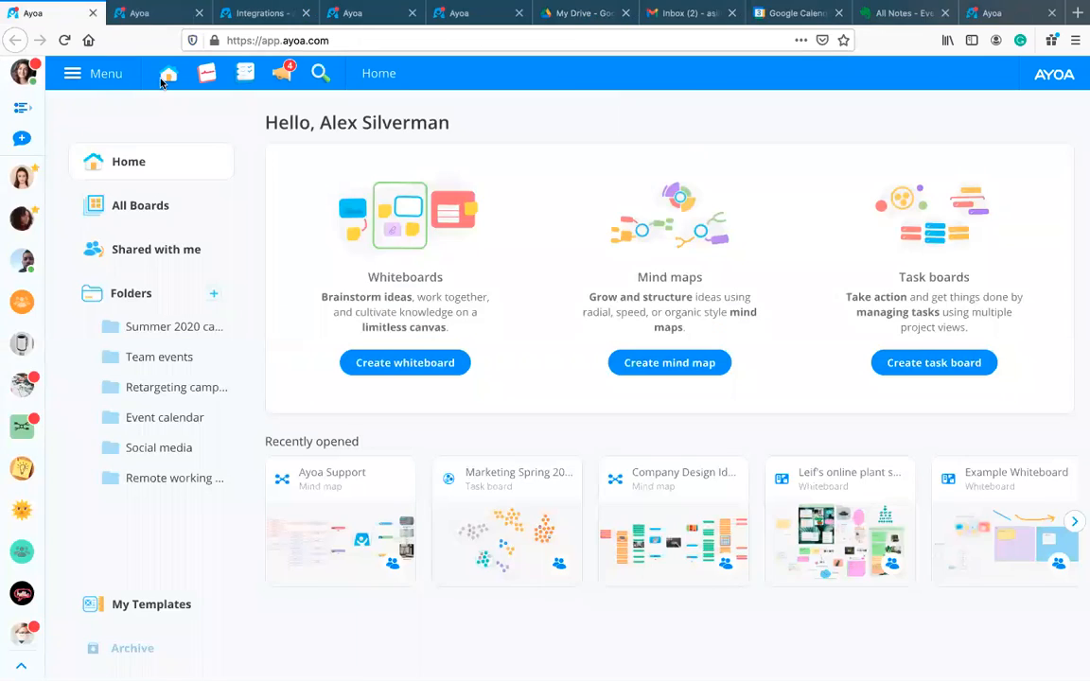
pyautogui.click(99, 79)
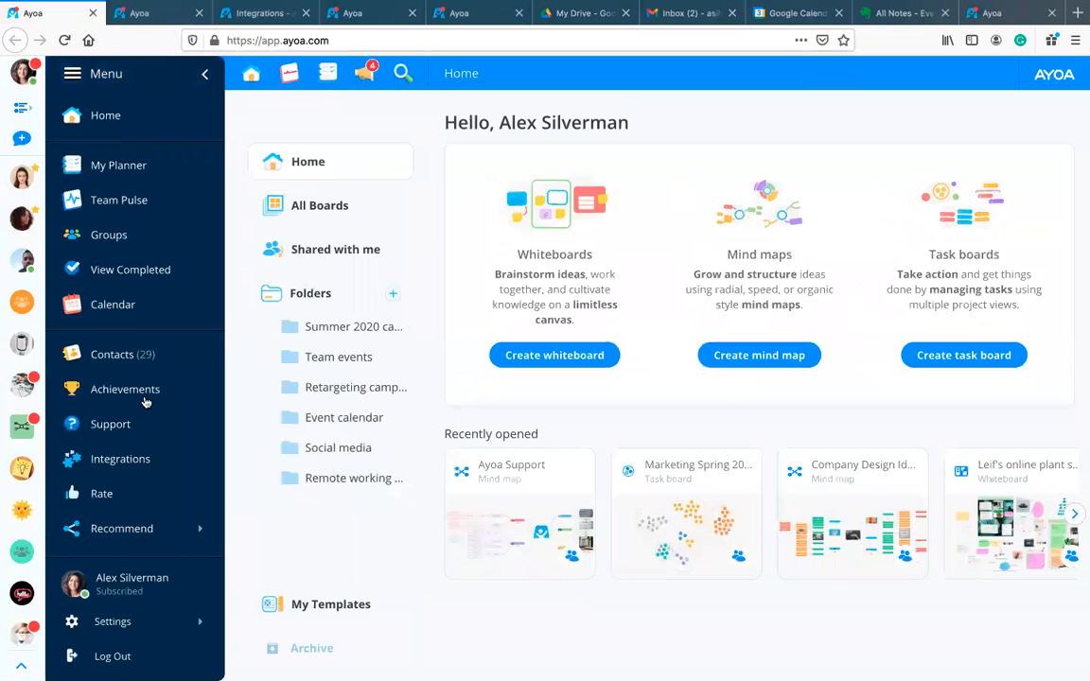
pyautogui.click(186, 624)
pyautogui.click(274, 622)
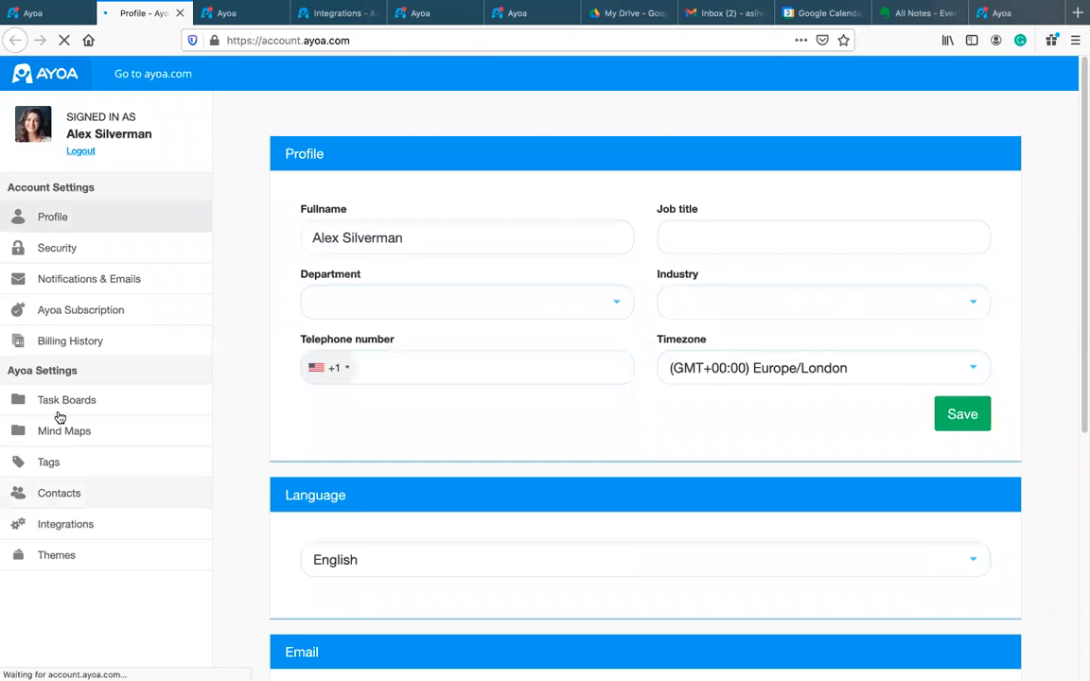
# Step: Open Integrations in account settings and start Enable Evernote Sync
pyautogui.click(72, 532)
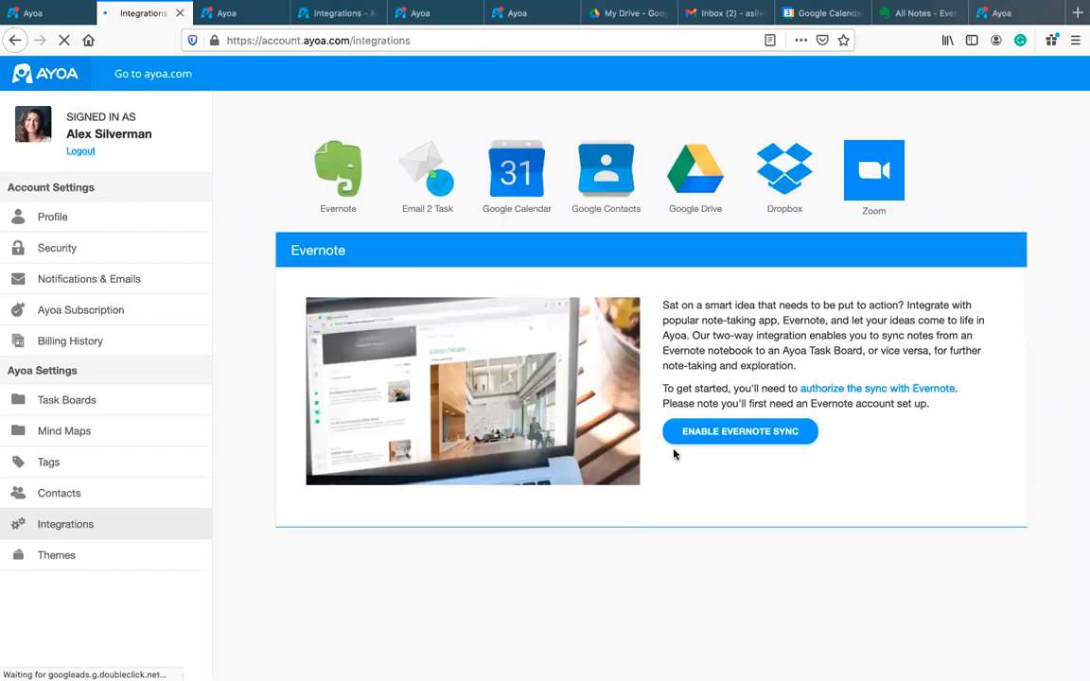
pyautogui.click(745, 433)
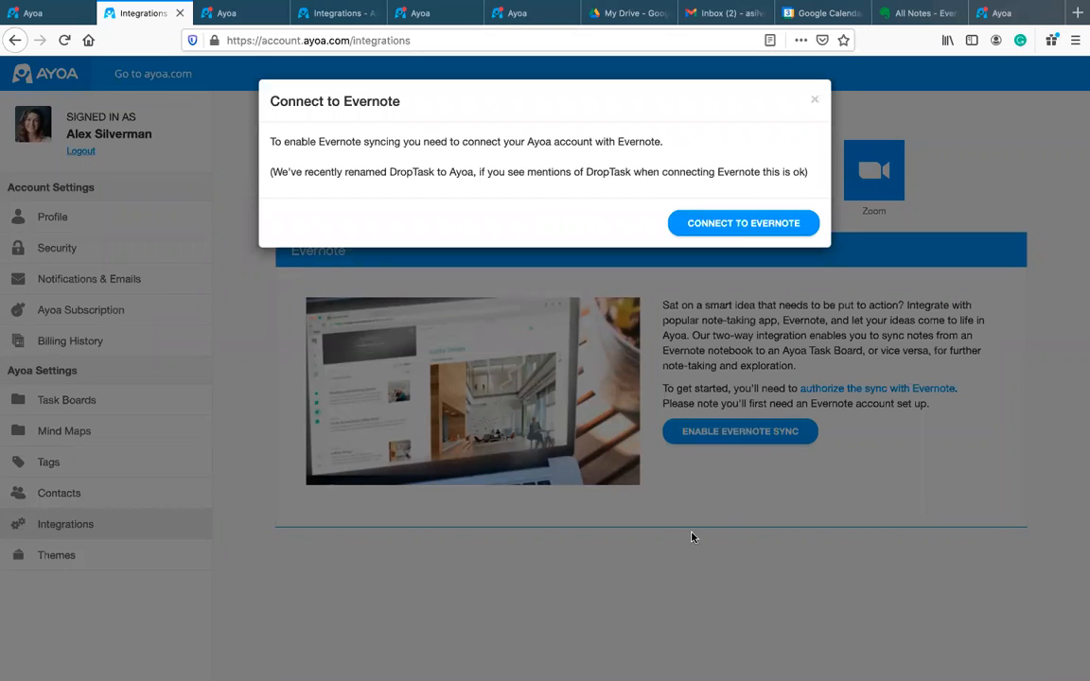
# Step: Connect to Evernote and authorize Ayoa's access for 1 year
pyautogui.click(748, 227)
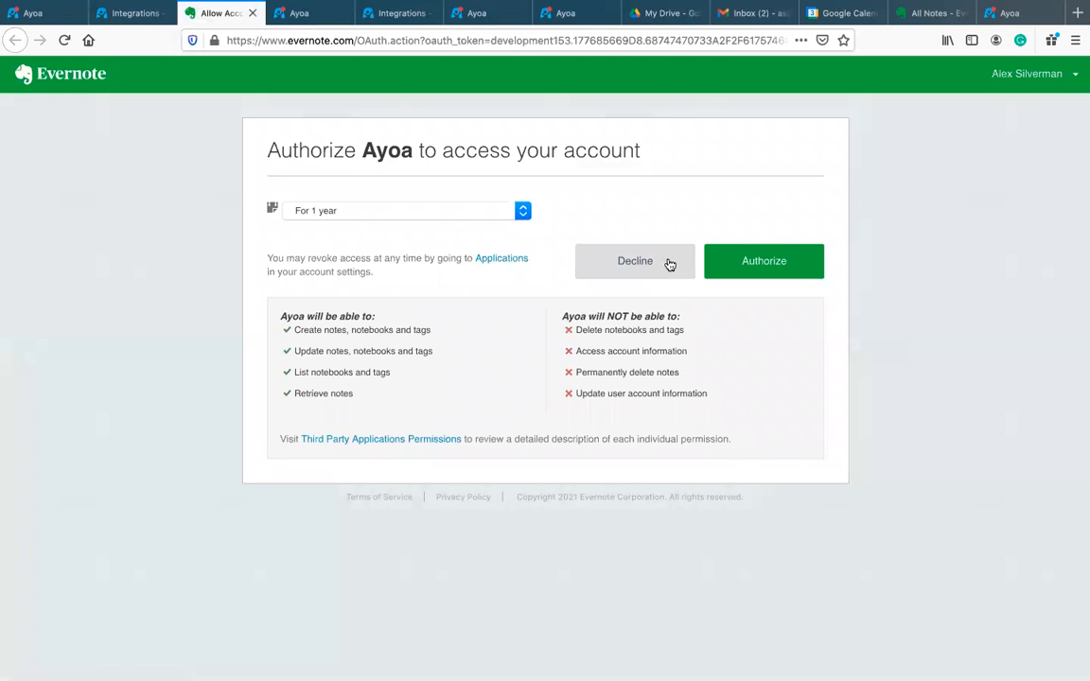
pyautogui.click(770, 273)
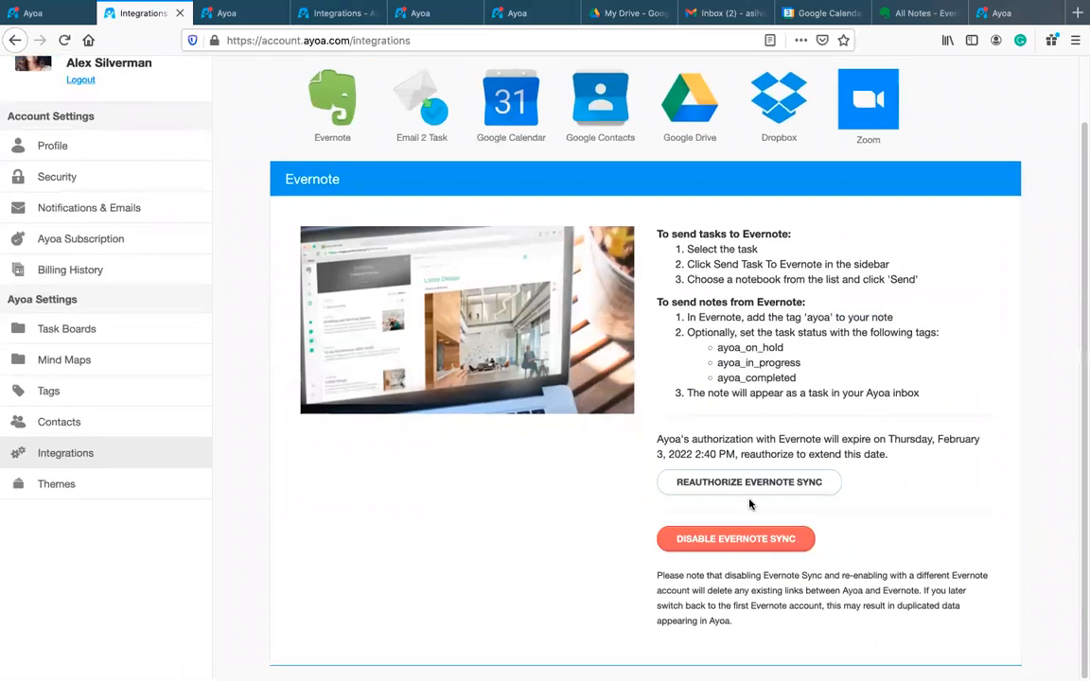
# Step: Read through the Evernote sync instructions, then return to the Marketing Spring 2021 board
pyautogui.scroll(-1, 749, 502)
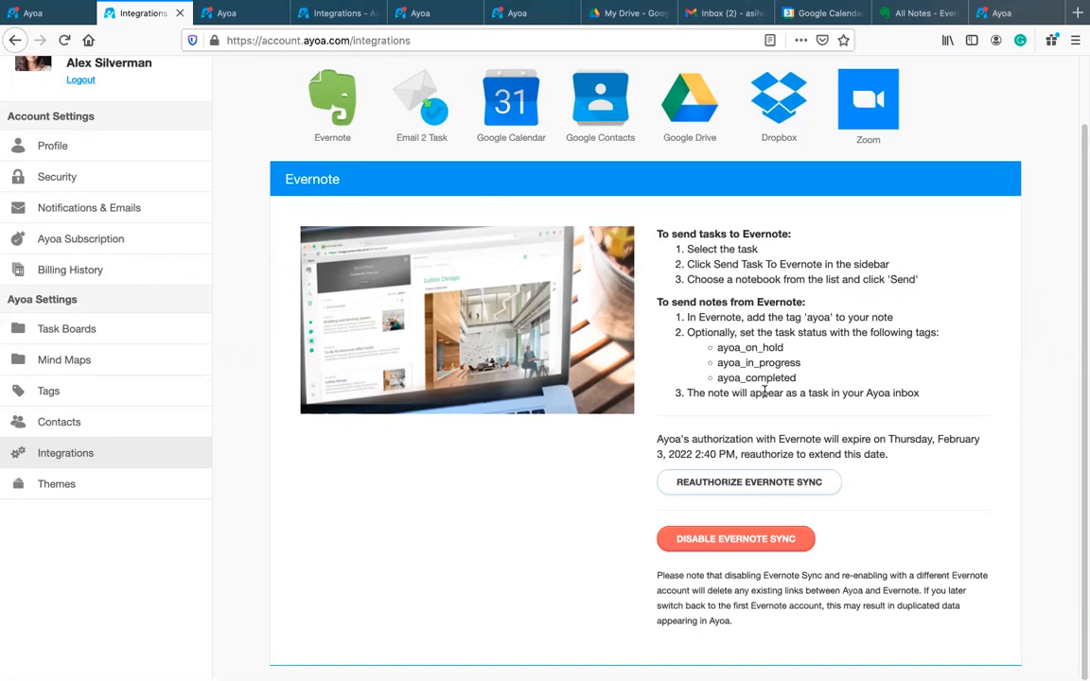
pyautogui.scroll(2, 764, 391)
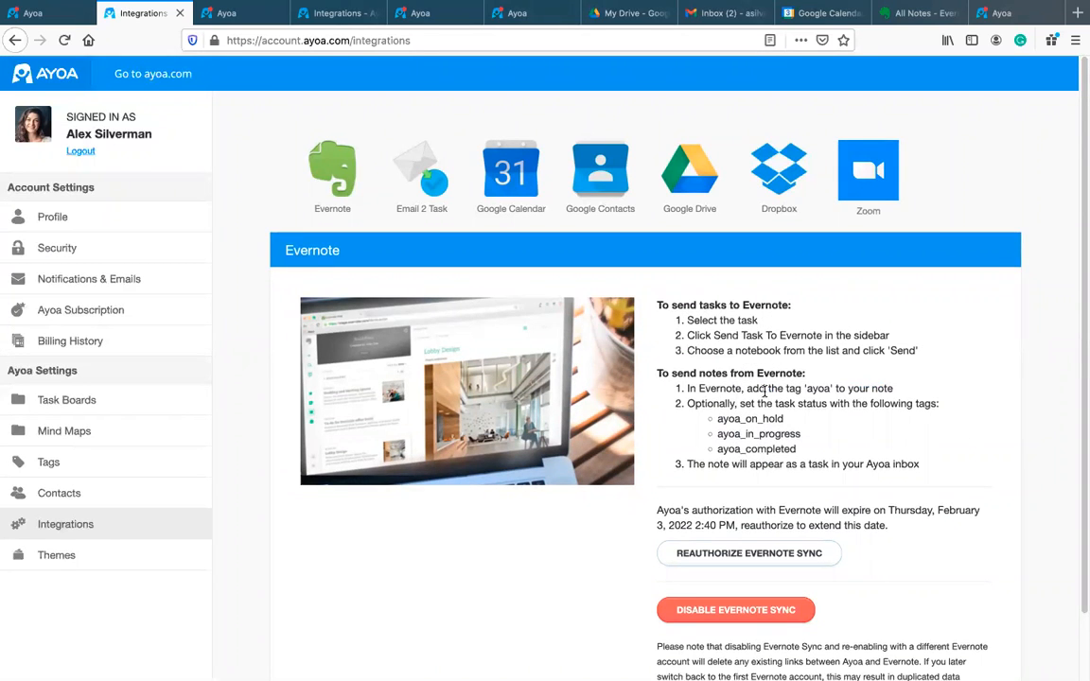
pyautogui.scroll(-2, 662, 361)
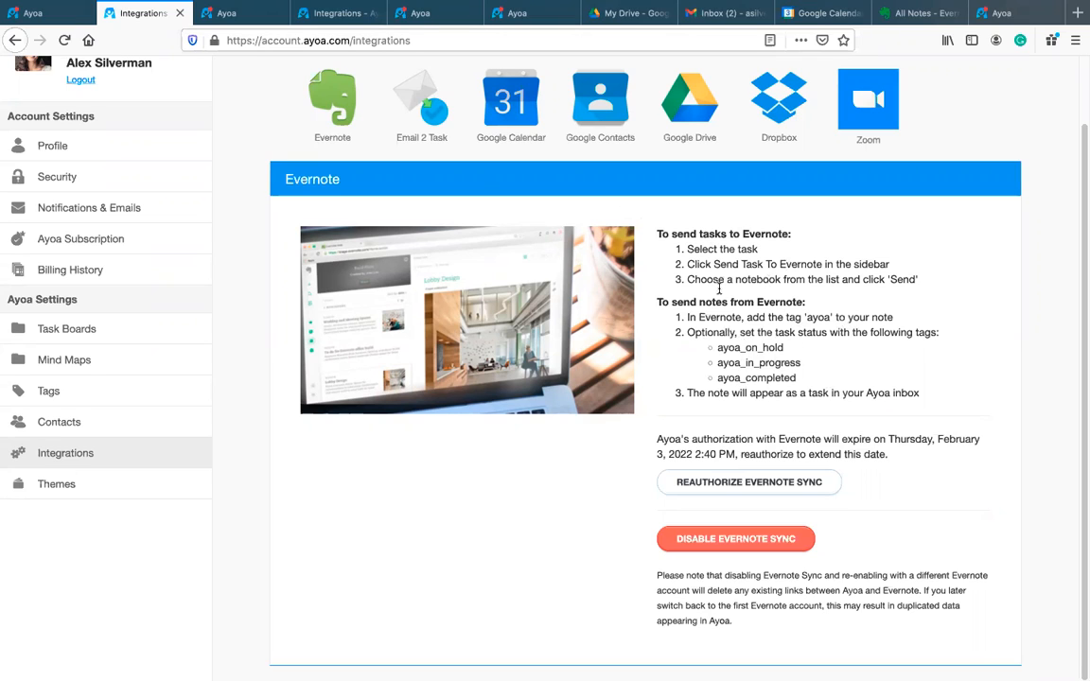
pyautogui.click(227, 13)
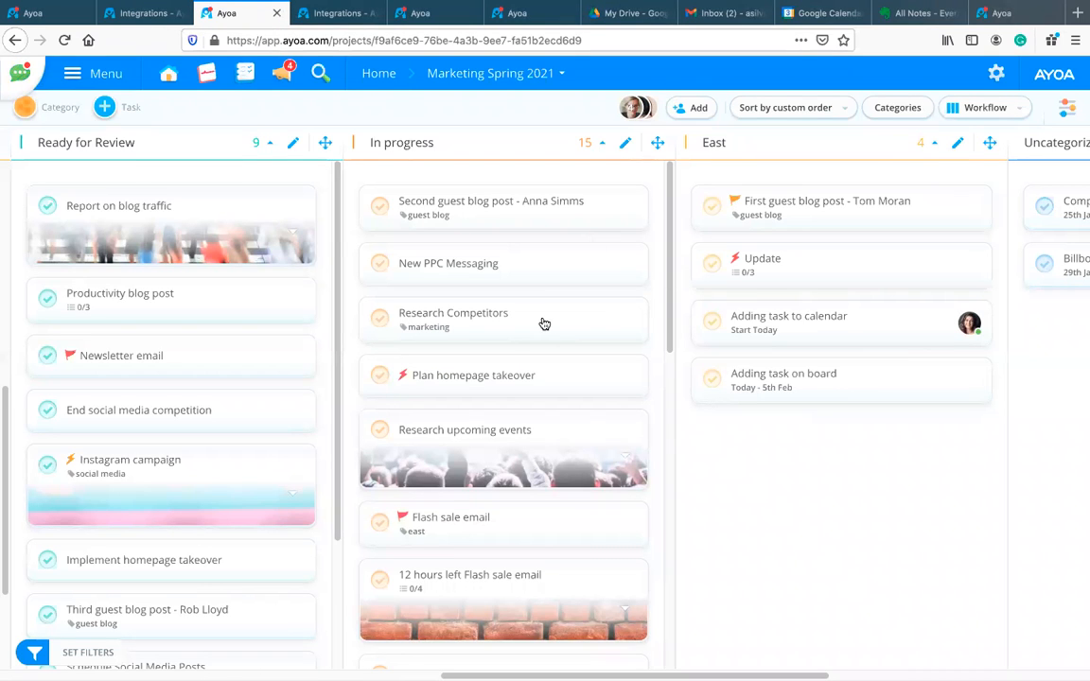
# Step: Open the Research Competitors task, look over its info and notes, and reload the page
pyautogui.click(469, 319)
pyautogui.scroll(-1, 927, 421)
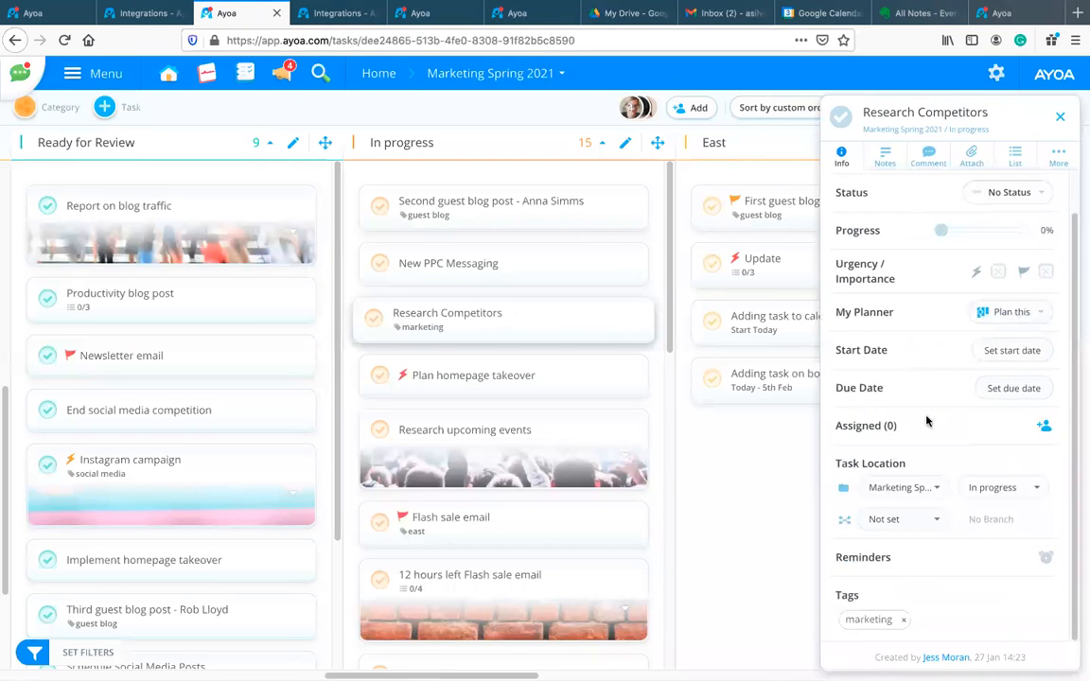
pyautogui.scroll(1, 898, 200)
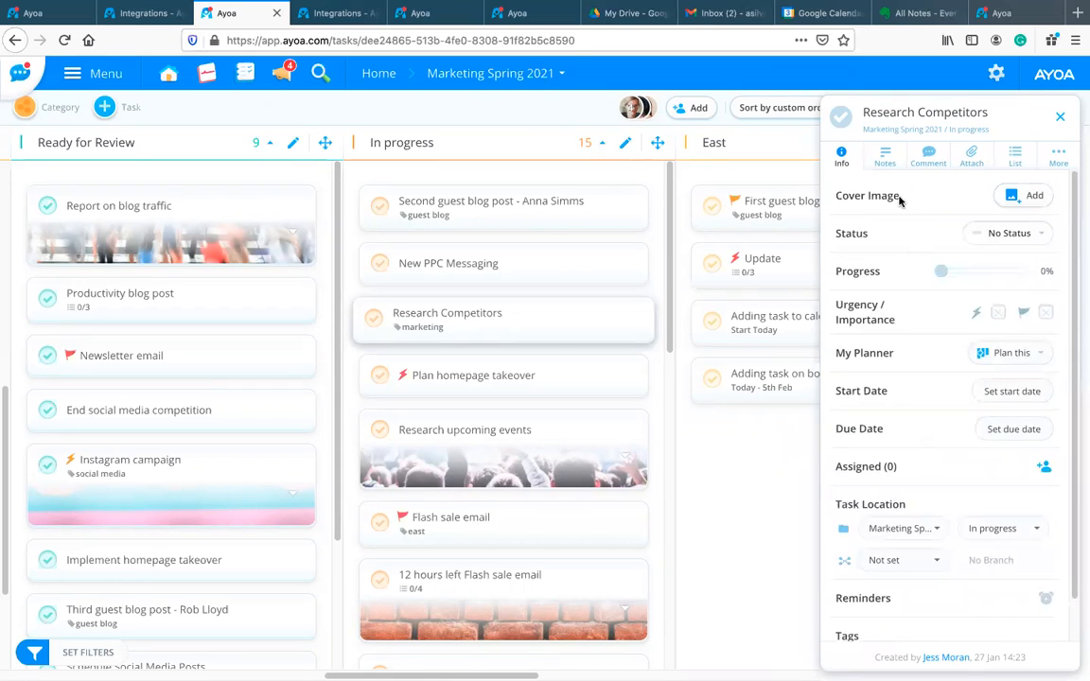
pyautogui.click(885, 156)
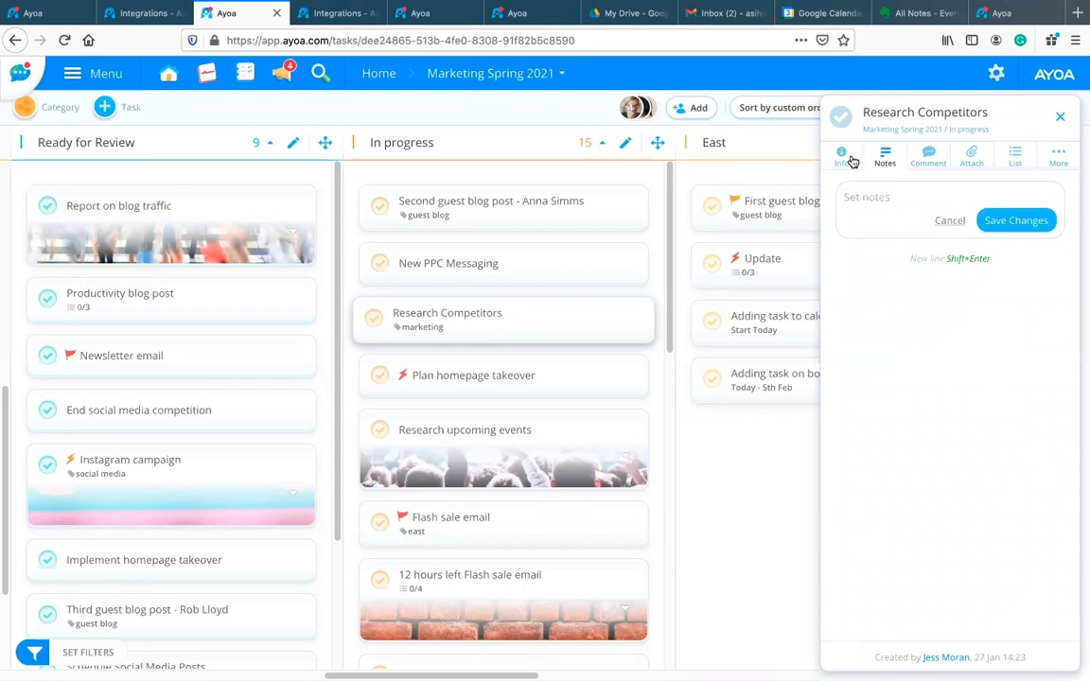
pyautogui.click(845, 157)
pyautogui.scroll(-1, 941, 331)
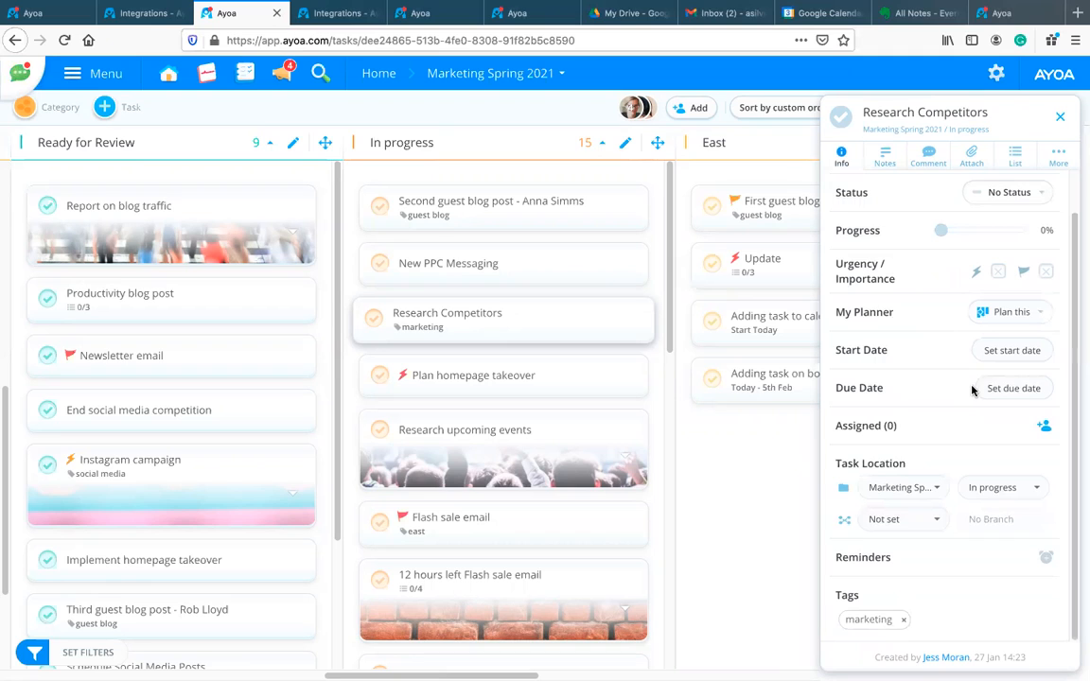
pyautogui.scroll(1, 875, 351)
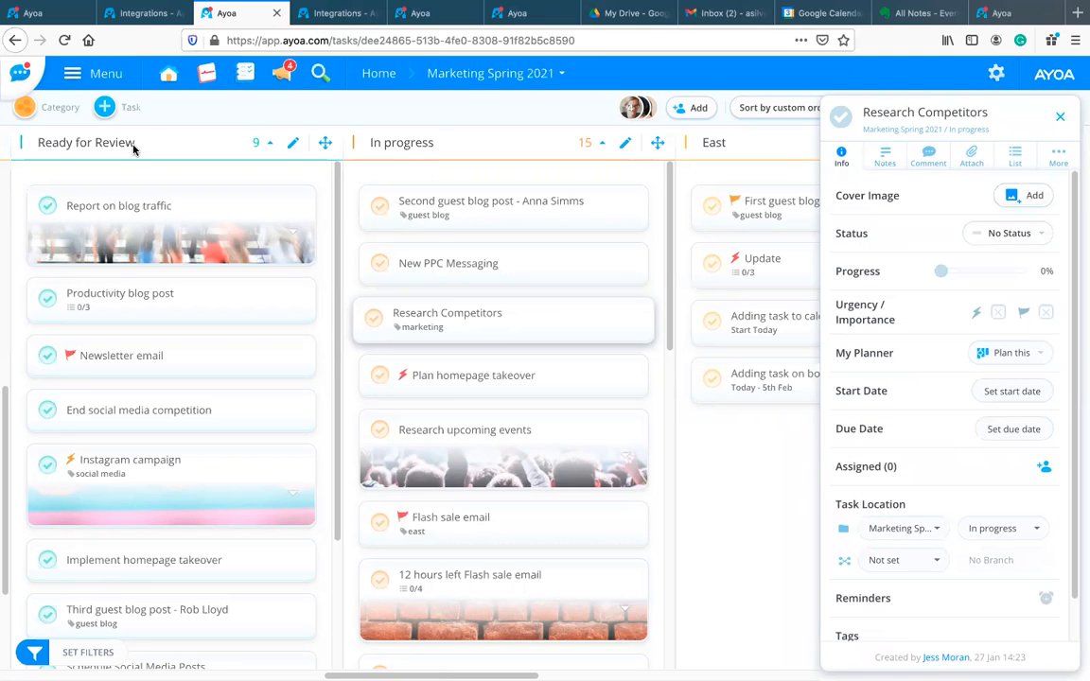
pyautogui.click(68, 46)
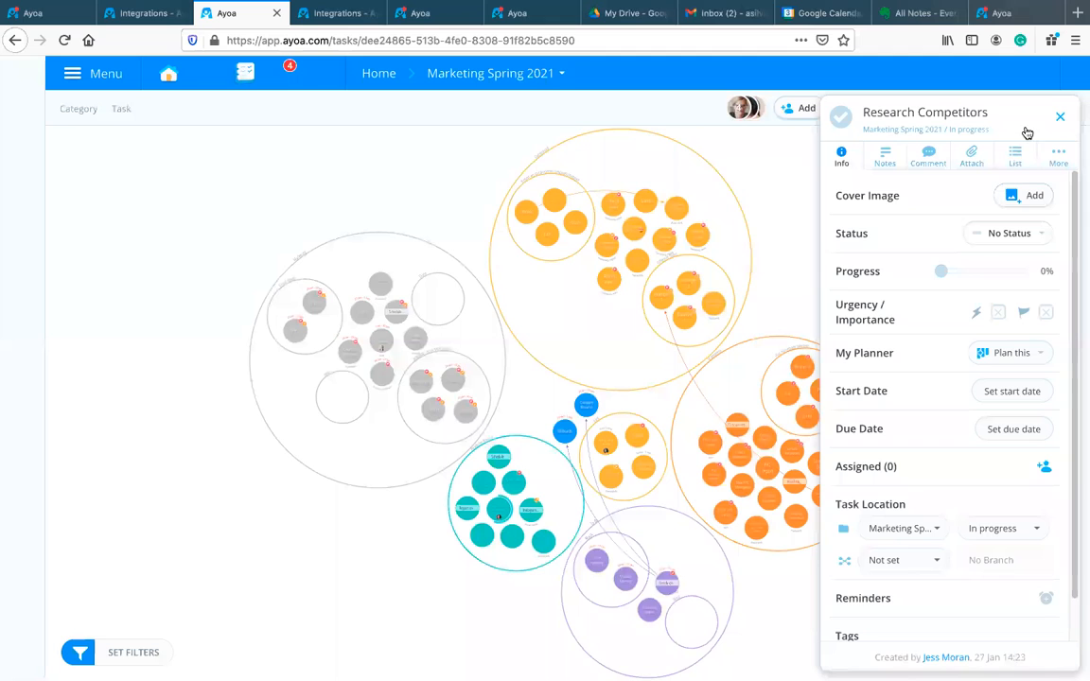
pyautogui.scroll(-2, 987, 268)
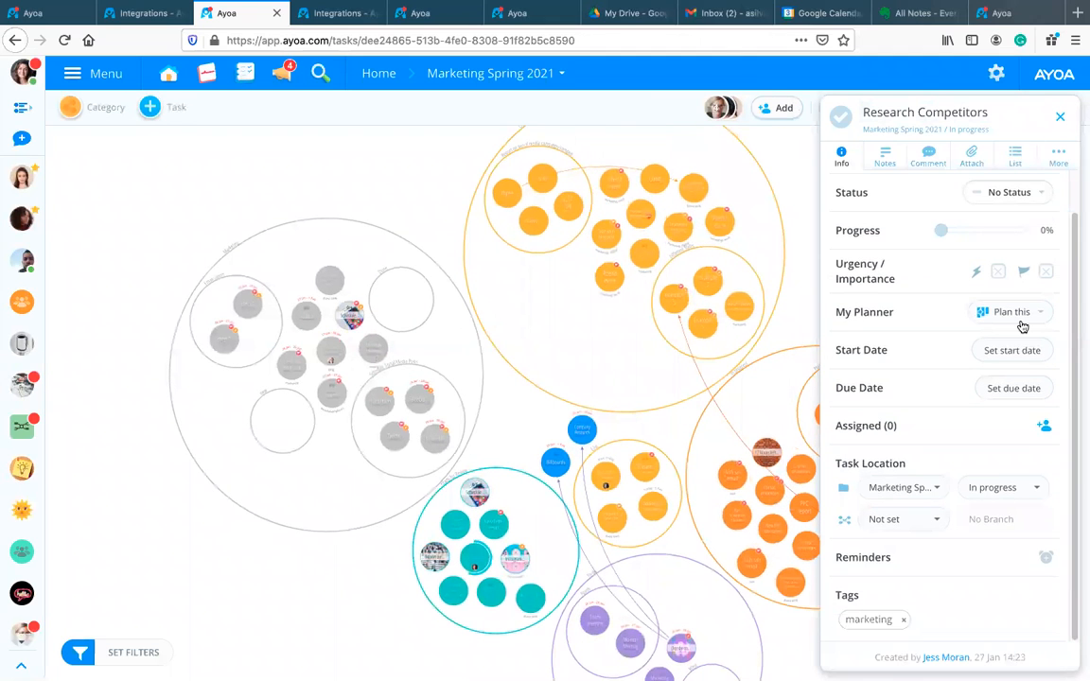
pyautogui.scroll(2, 1021, 323)
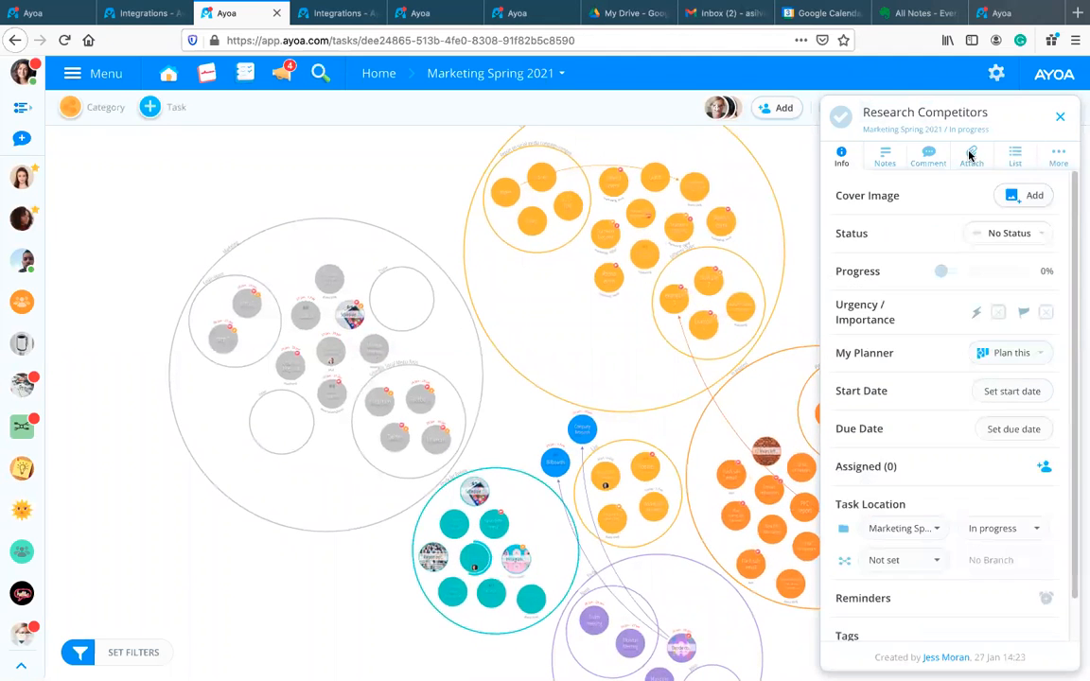
# Step: Send the Research Competitors task to Evernote's First Notebook via More, then close the task
pyautogui.click(969, 155)
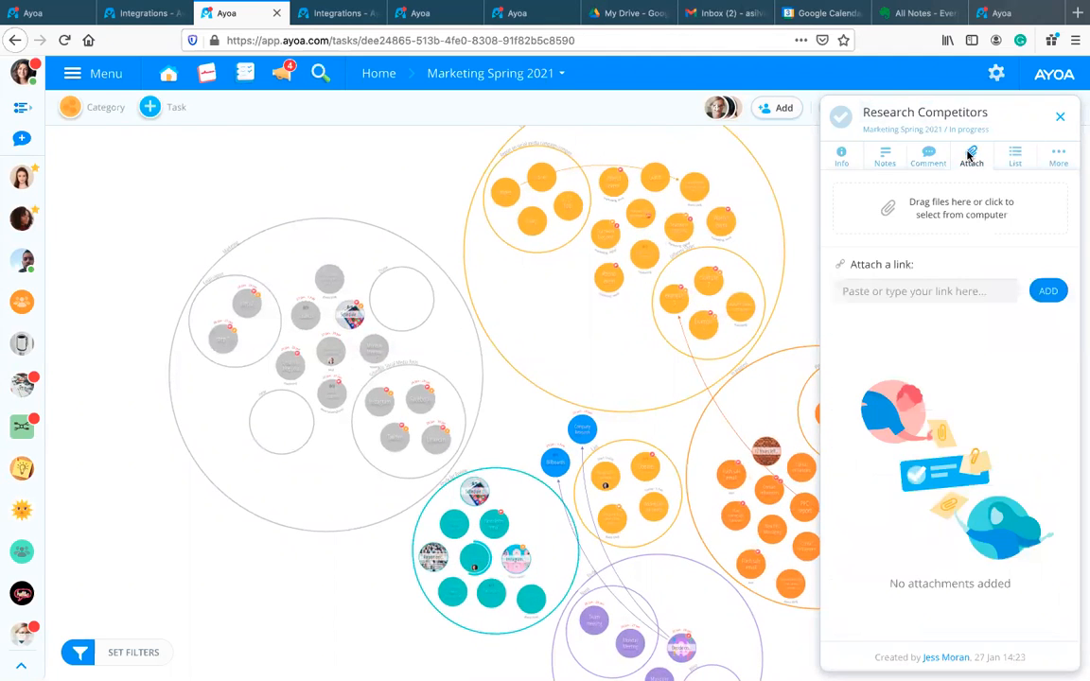
pyautogui.click(884, 156)
pyautogui.click(930, 158)
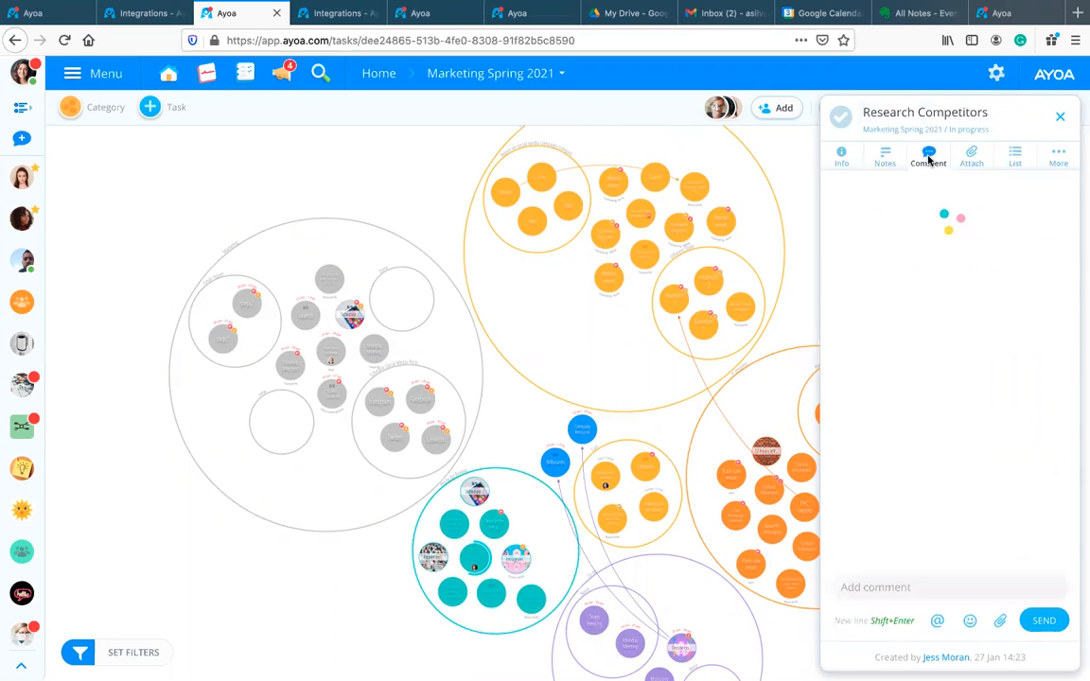
pyautogui.click(1056, 159)
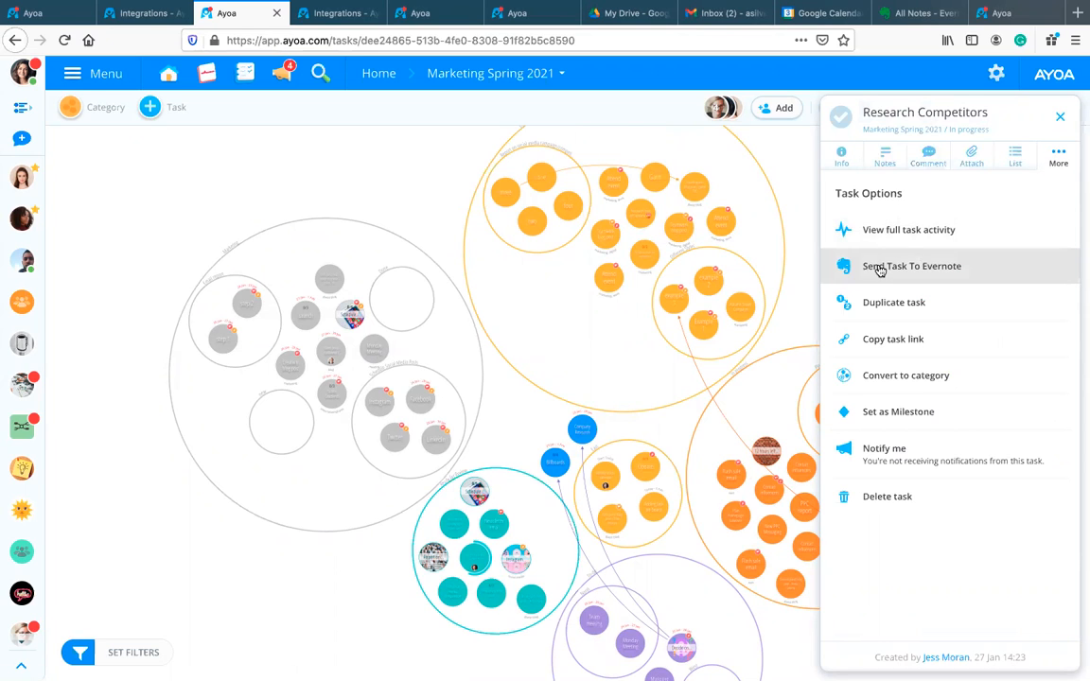
pyautogui.click(925, 269)
pyautogui.click(931, 269)
pyautogui.click(931, 270)
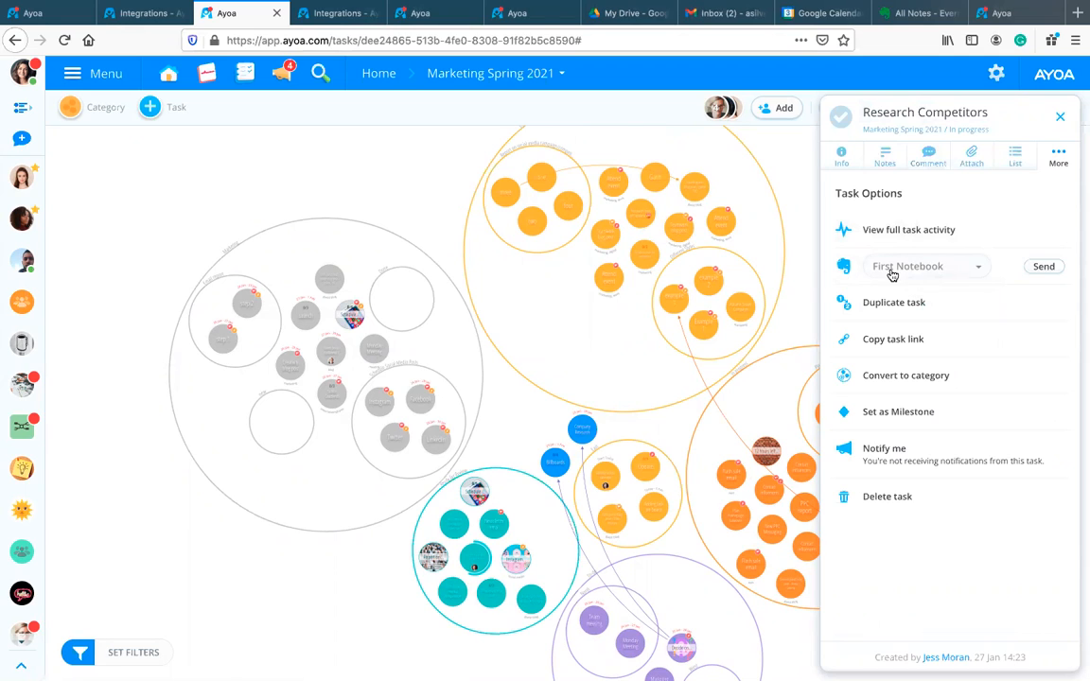
pyautogui.click(1044, 268)
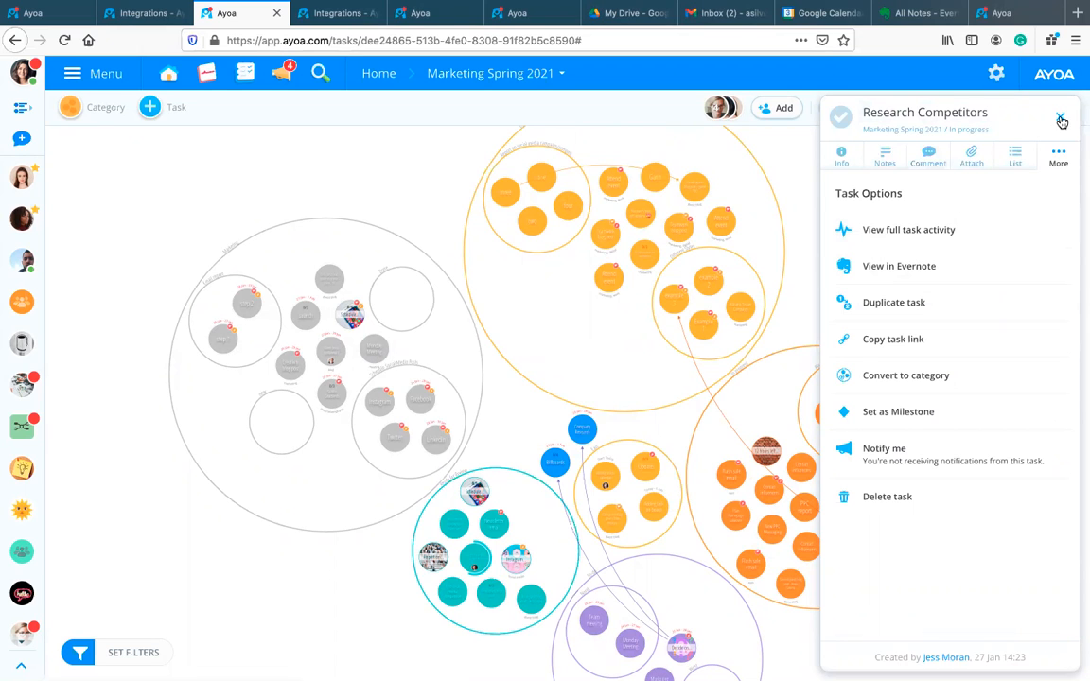
pyautogui.click(1060, 116)
# Step: Dismiss the Premium offer and finish Evernote setup: Work, Meeting notes, basic plan
pyautogui.click(896, 15)
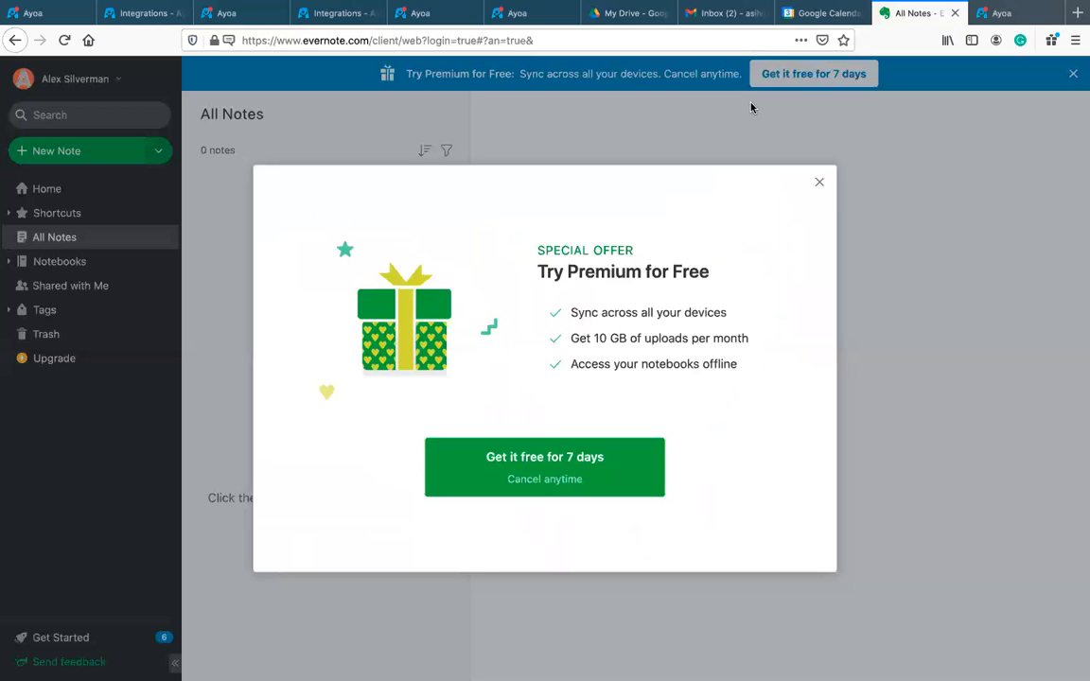
pyautogui.click(818, 180)
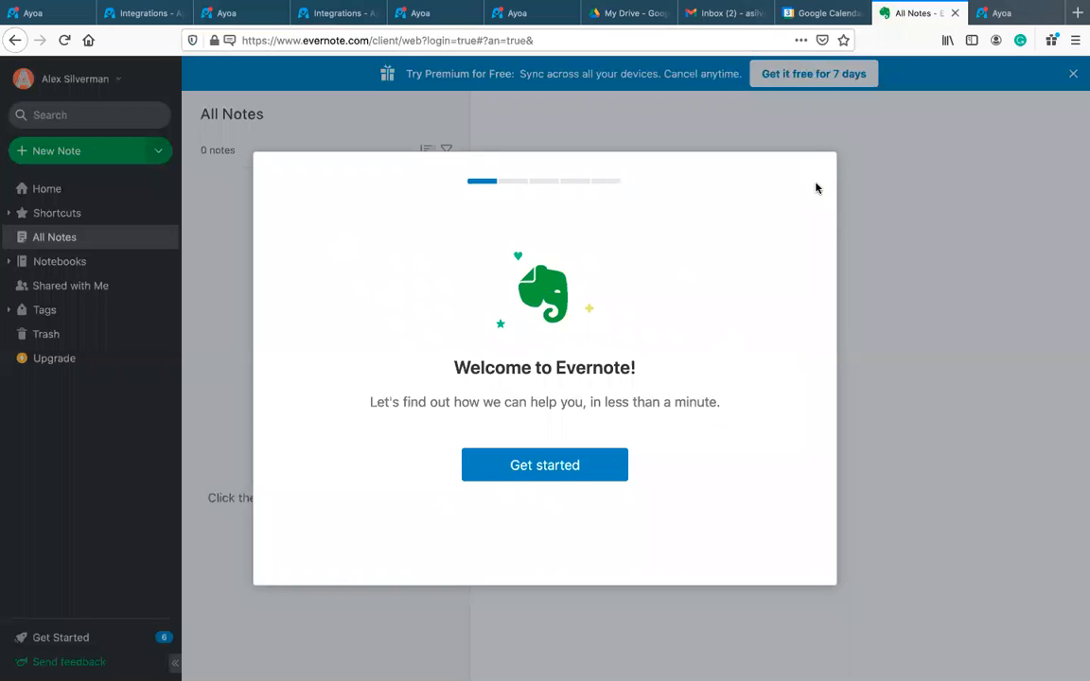
pyautogui.click(616, 466)
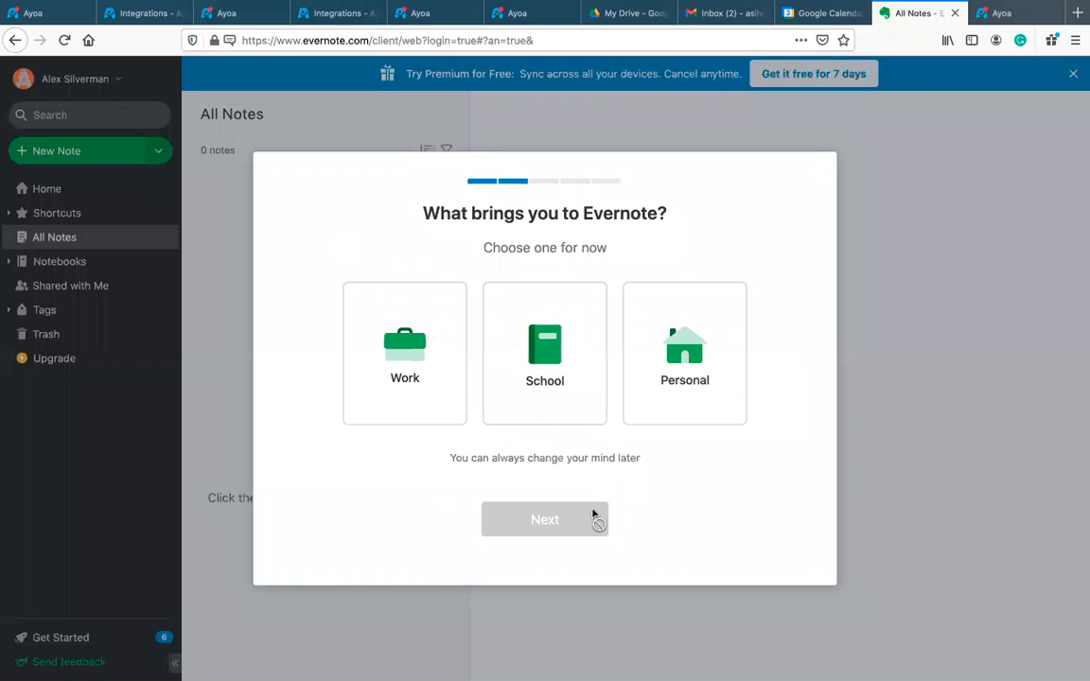
pyautogui.click(397, 353)
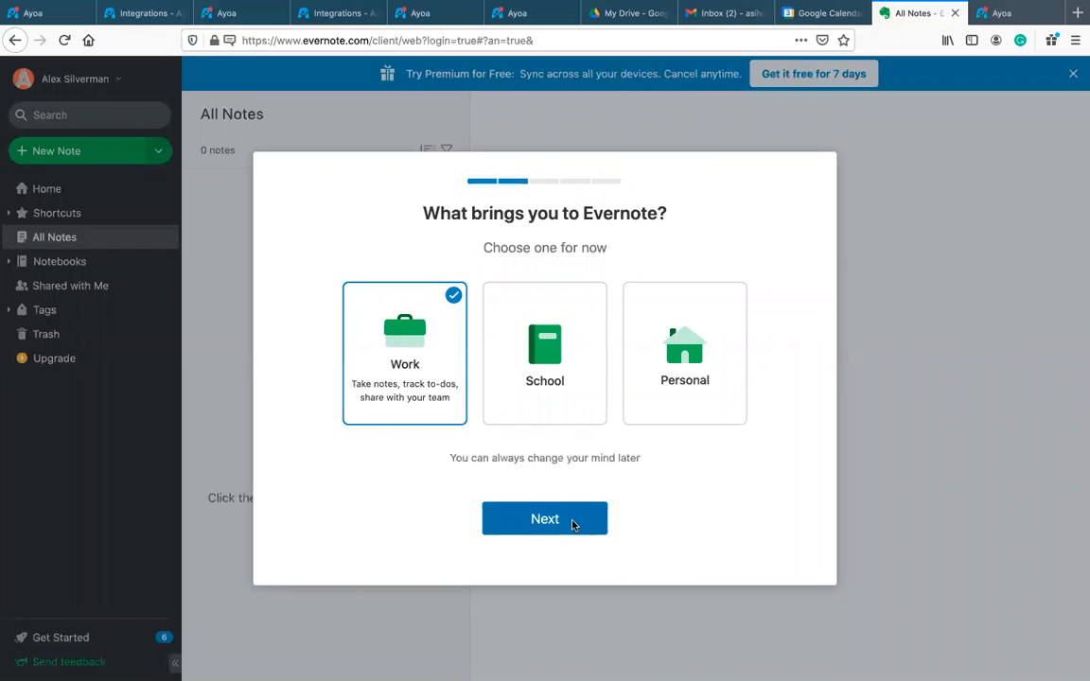
pyautogui.click(572, 522)
pyautogui.click(577, 518)
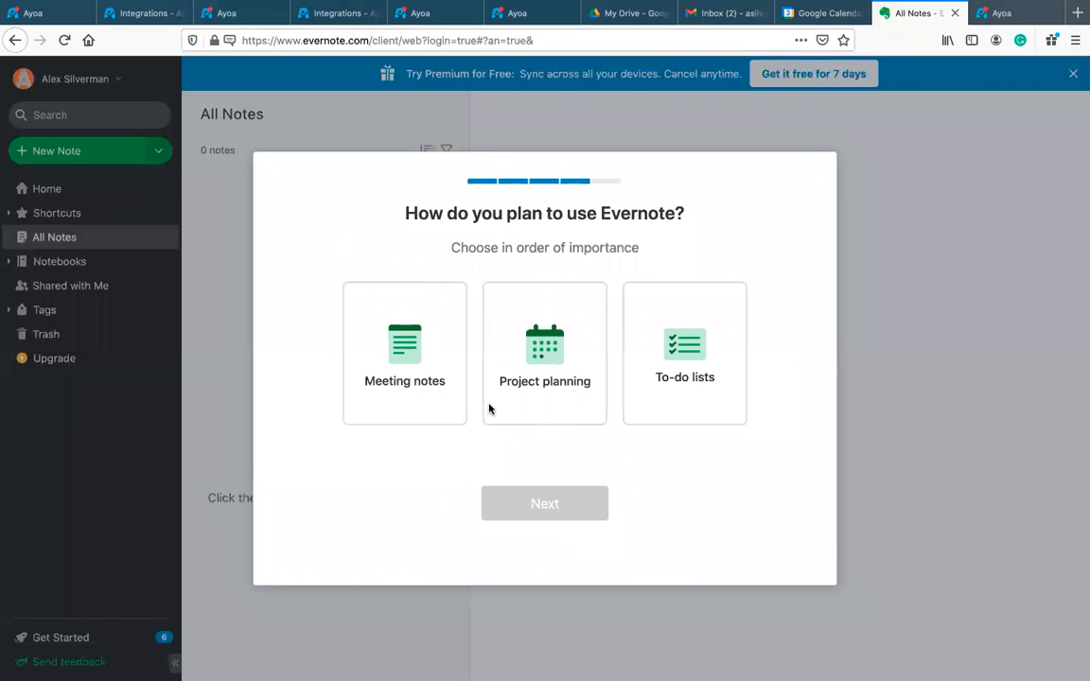
pyautogui.click(391, 337)
pyautogui.click(550, 503)
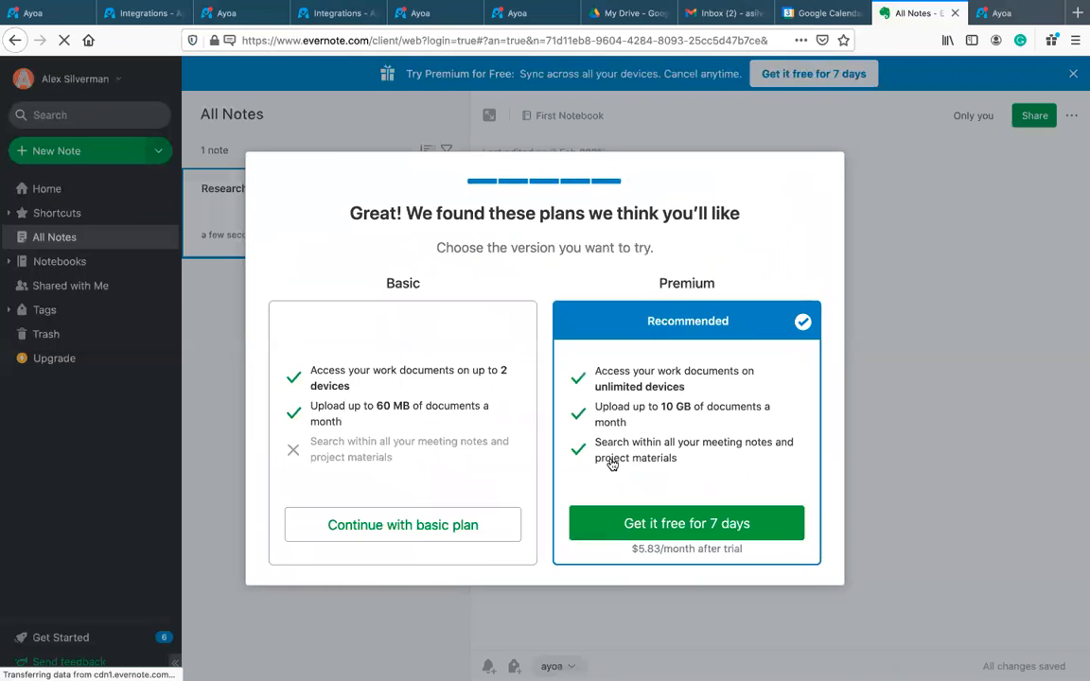
pyautogui.click(482, 525)
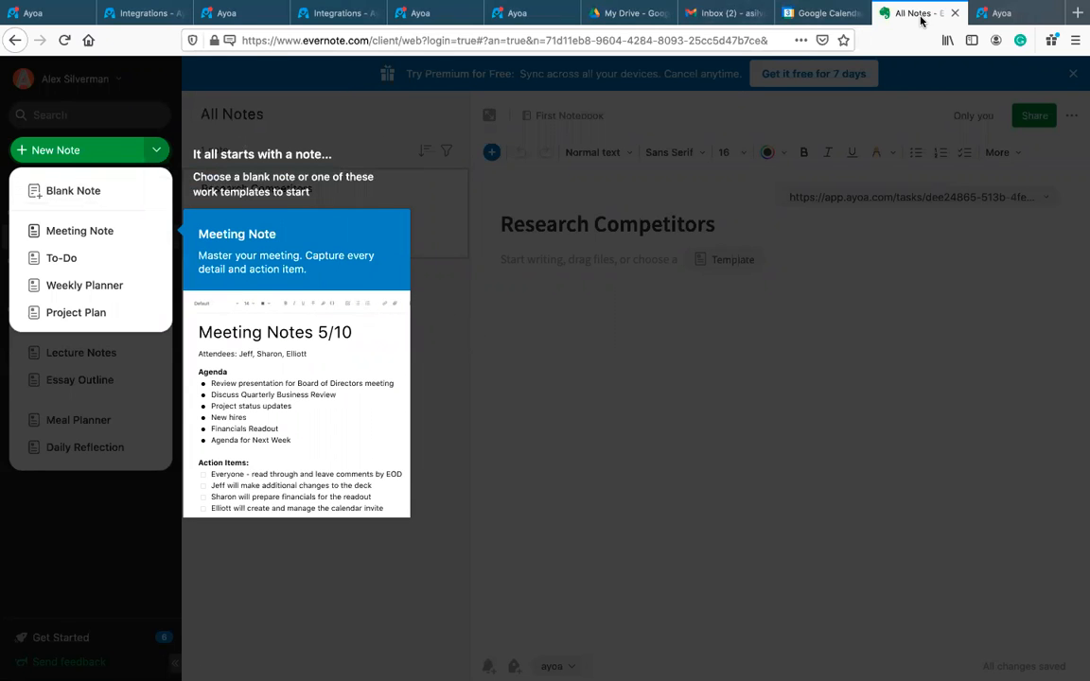
pyautogui.click(808, 14)
# Step: Create a note from the Meeting Note template and skip the editor tour
pyautogui.click(909, 21)
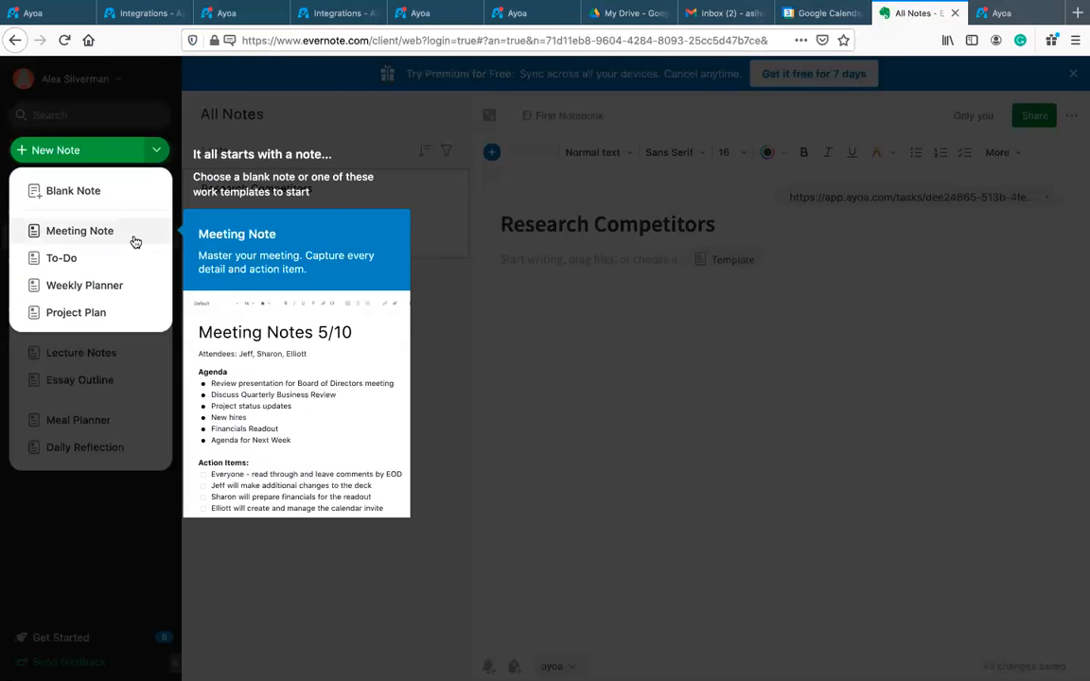
pyautogui.click(236, 237)
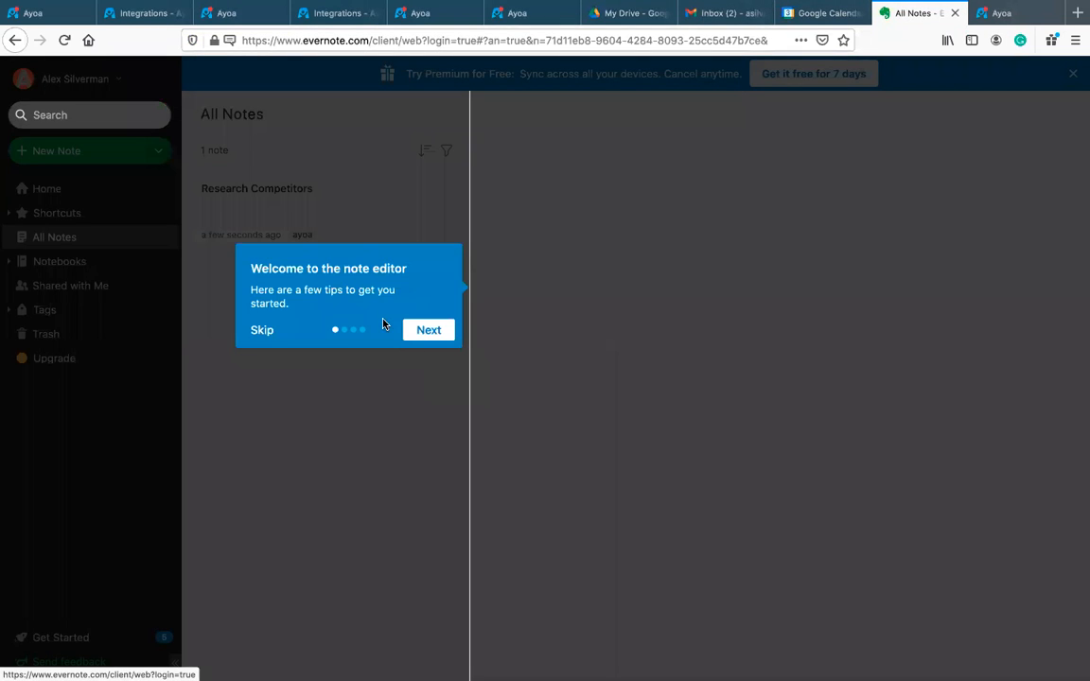
pyautogui.click(264, 330)
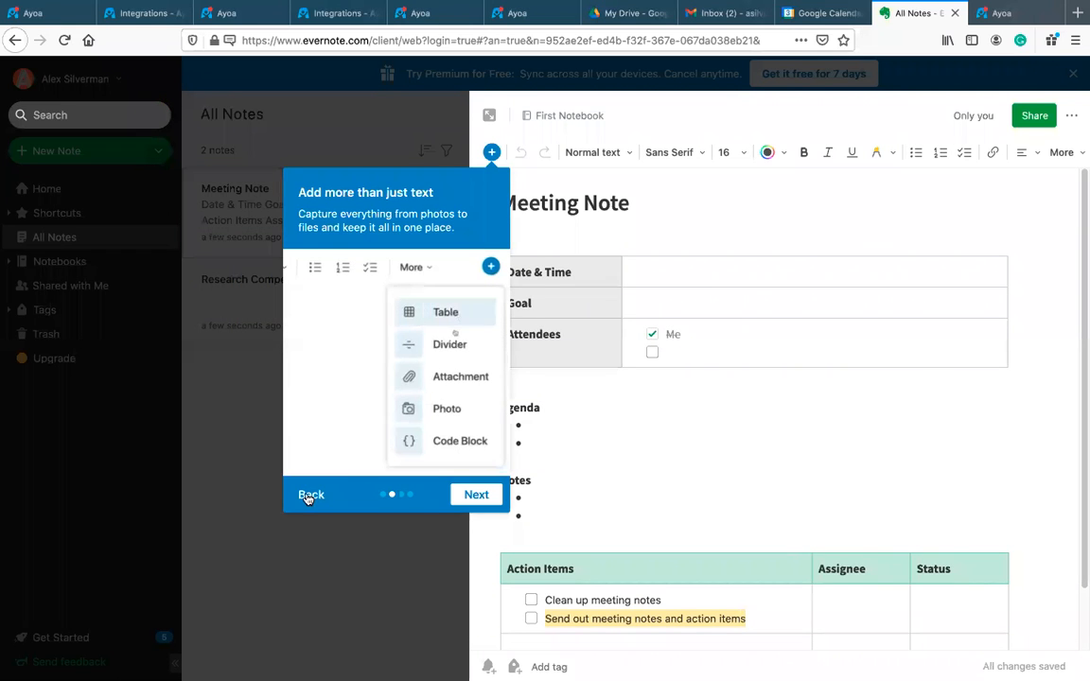
pyautogui.click(308, 494)
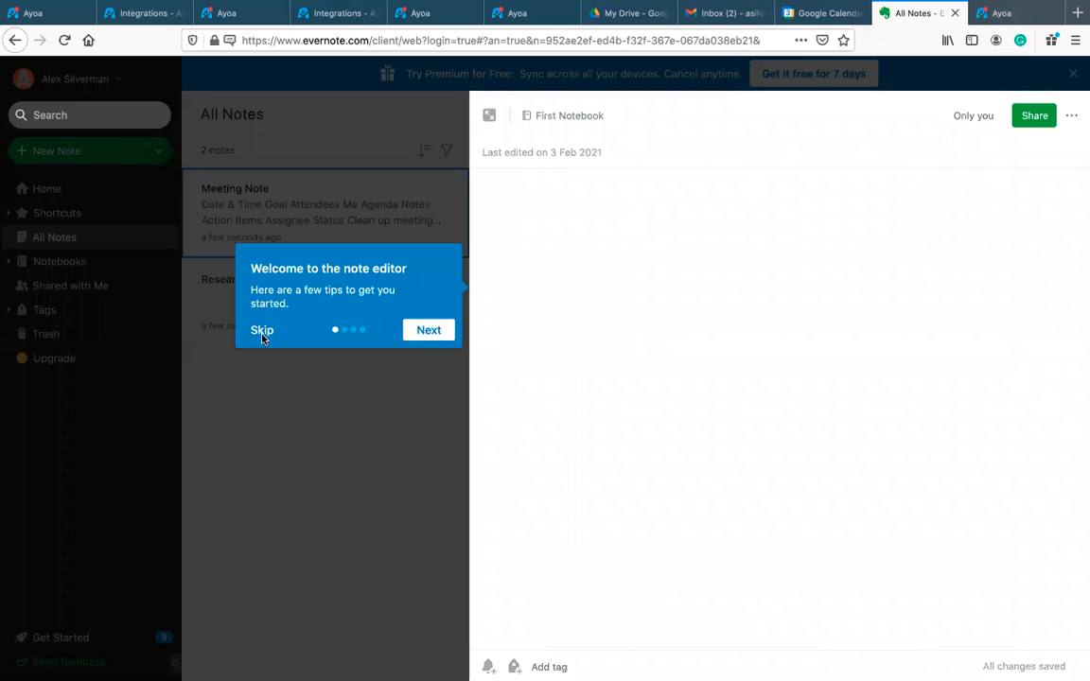
pyautogui.click(276, 361)
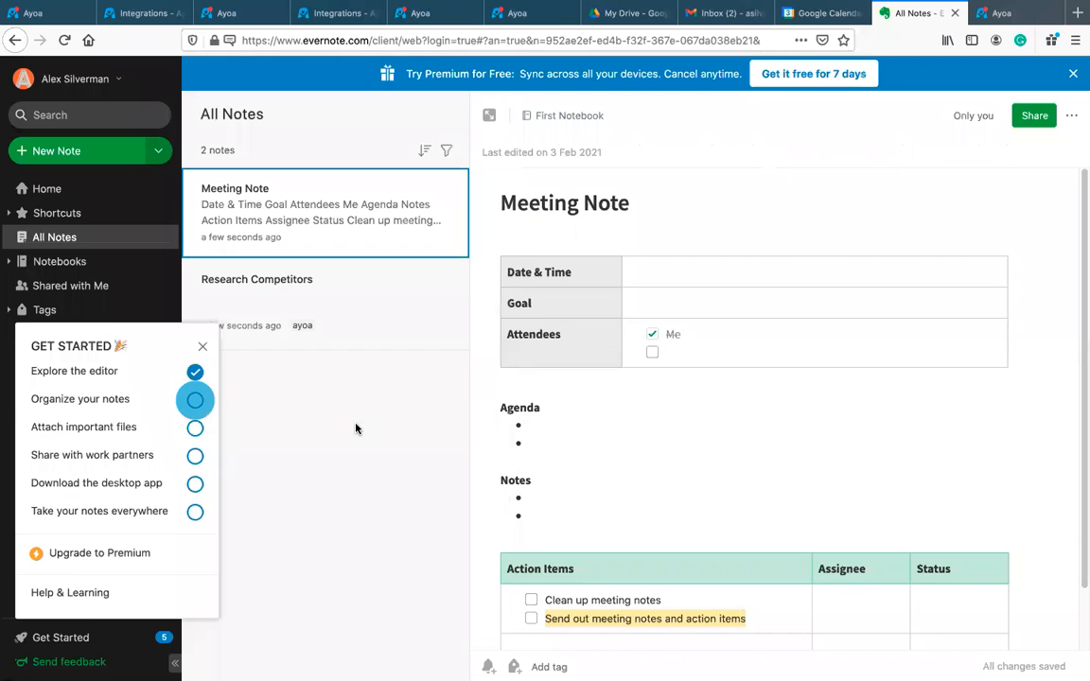
# Step: Open the Research Competitors note, close the checklist, and visit its Ayoa source link
pyautogui.click(284, 281)
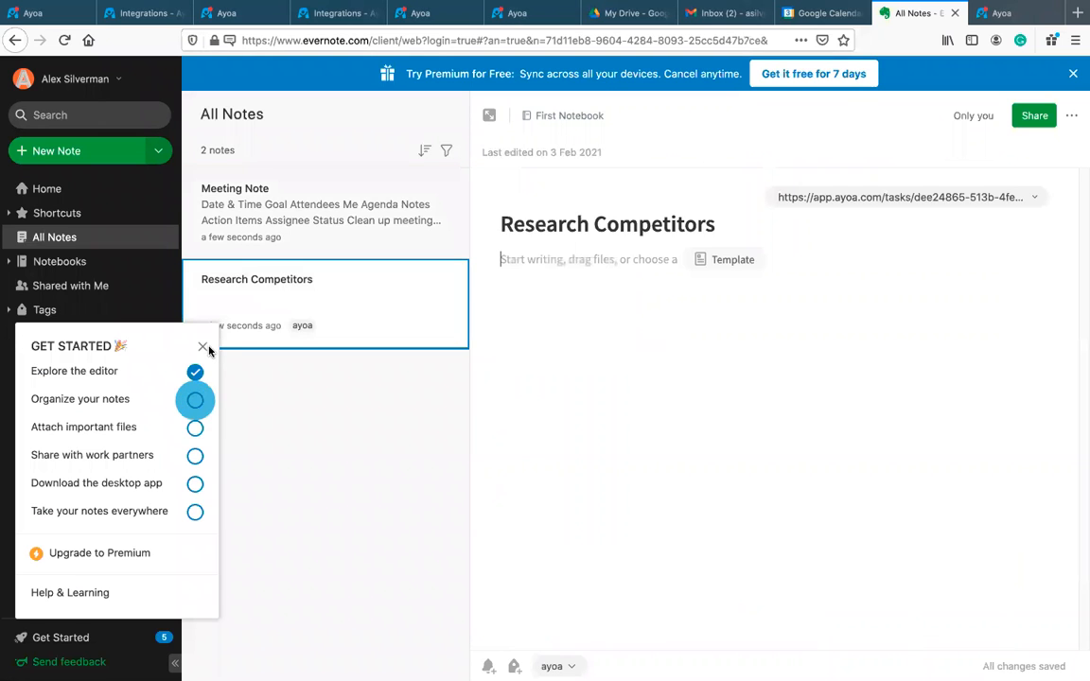
pyautogui.click(202, 348)
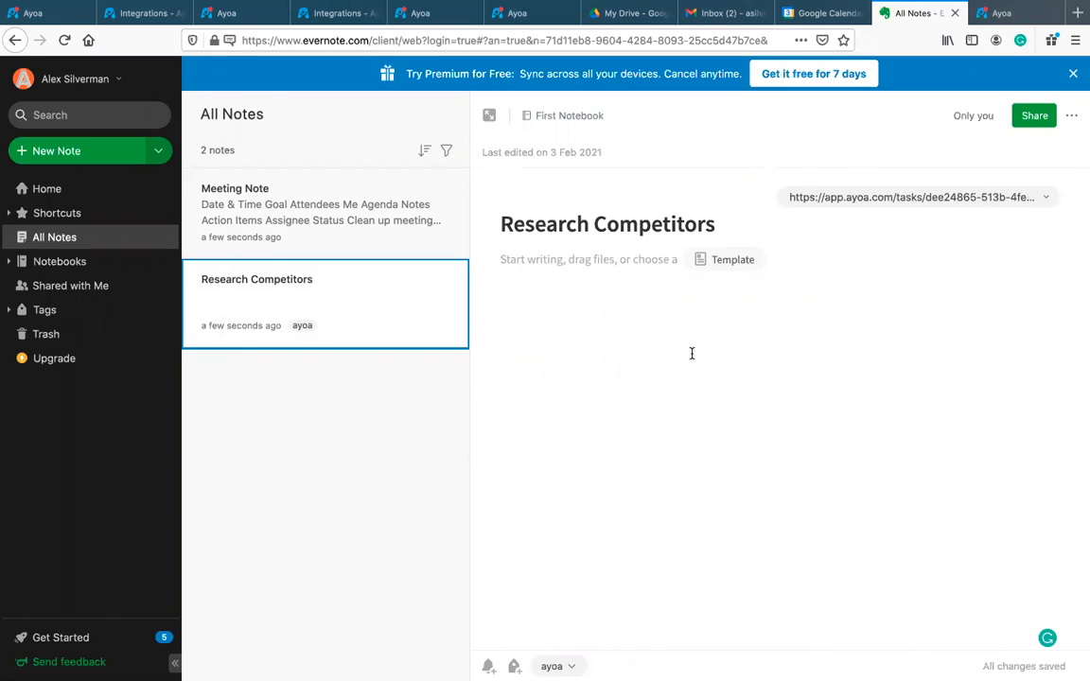
pyautogui.click(882, 205)
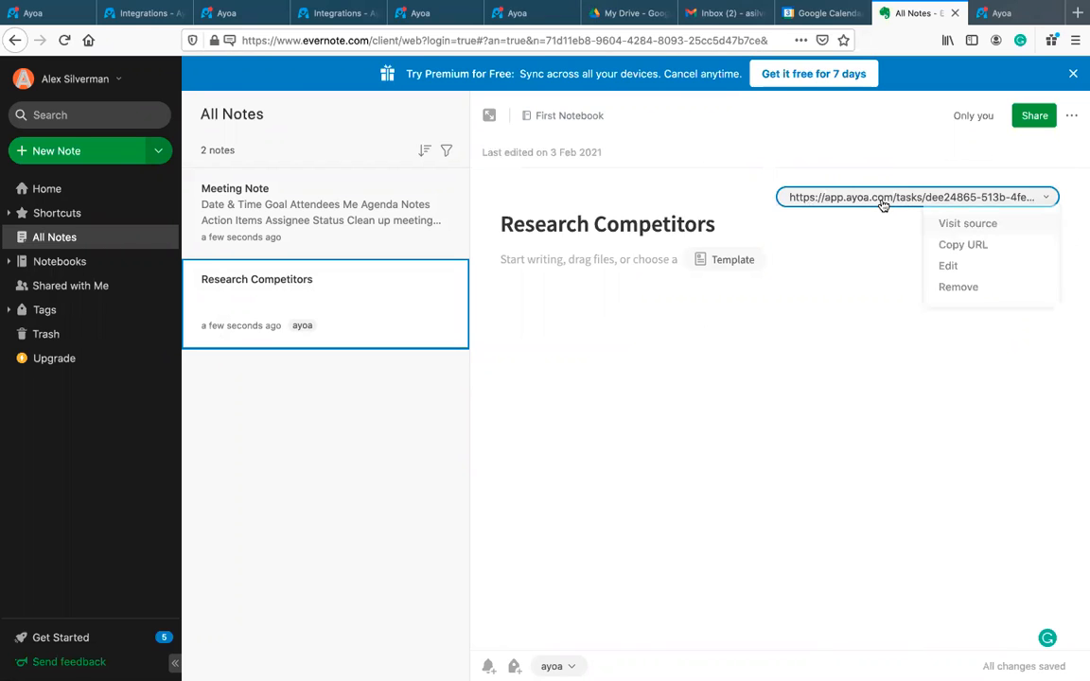
pyautogui.click(969, 228)
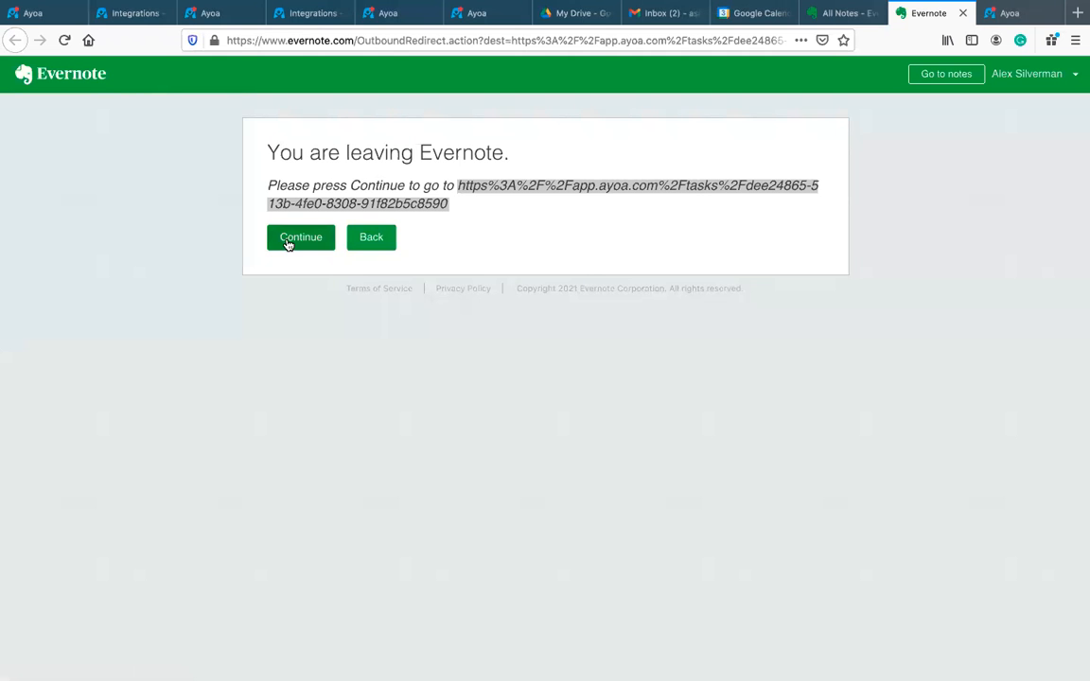
# Step: Continue to the Research Competitors task, close it, and pan the mind map to the In progress tasks
pyautogui.click(289, 245)
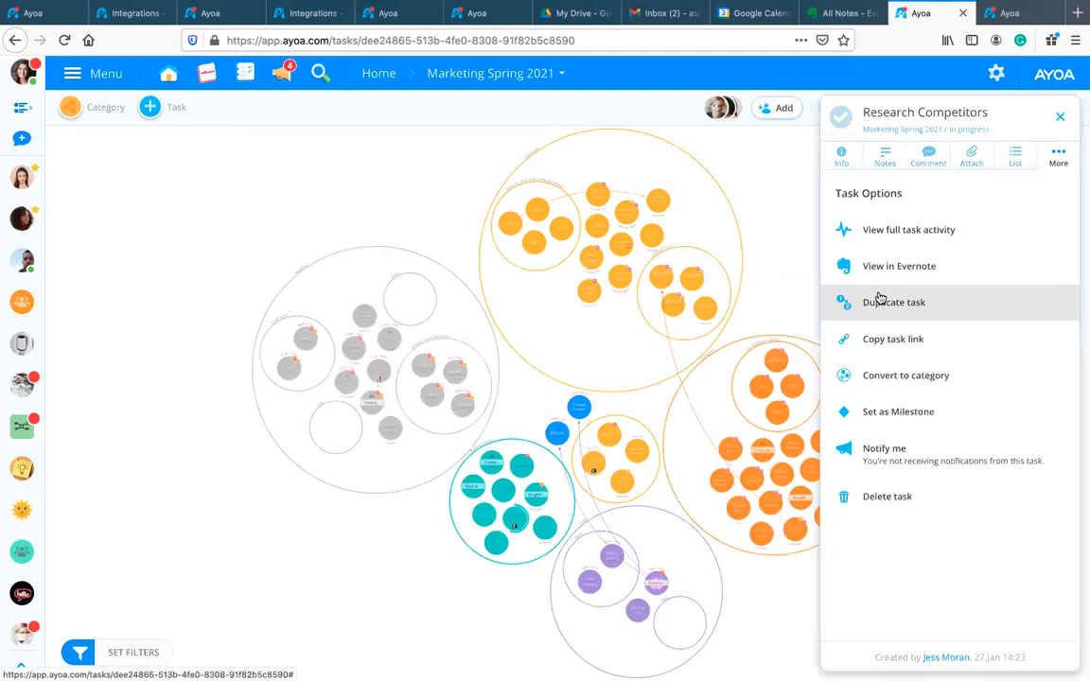
pyautogui.click(1058, 116)
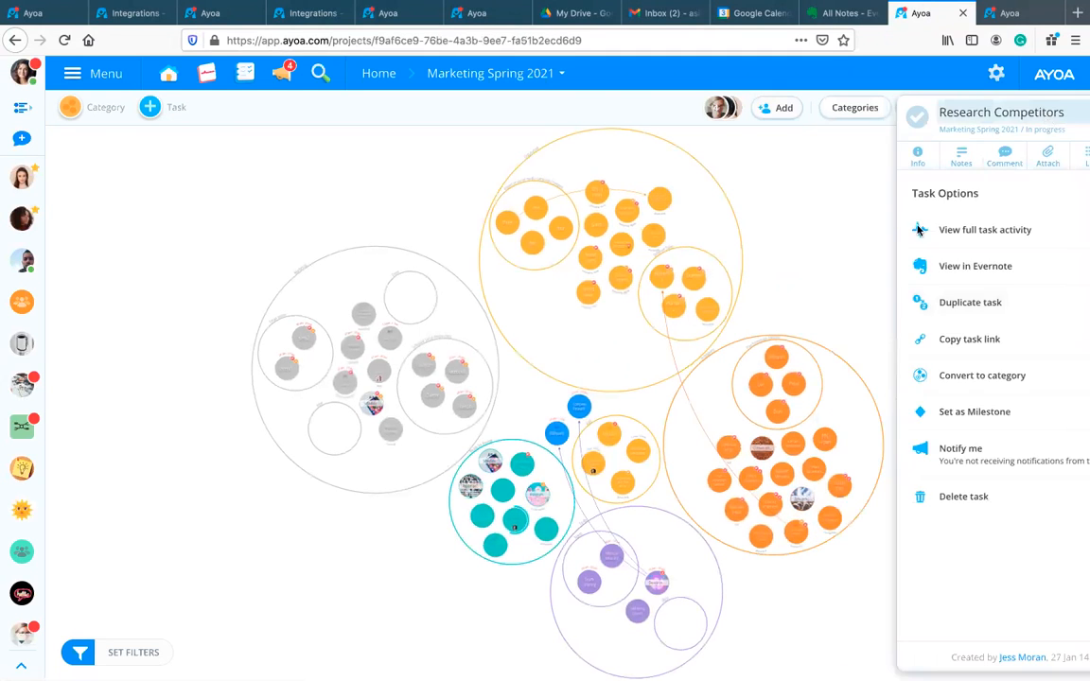
pyautogui.scroll(5, 920, 282)
pyautogui.scroll(3, 865, 243)
pyautogui.moveTo(859, 323); pyautogui.dragTo(867, 197)
pyautogui.moveTo(880, 352); pyautogui.dragTo(996, 215)
pyautogui.moveTo(814, 191); pyautogui.dragTo(888, 144)
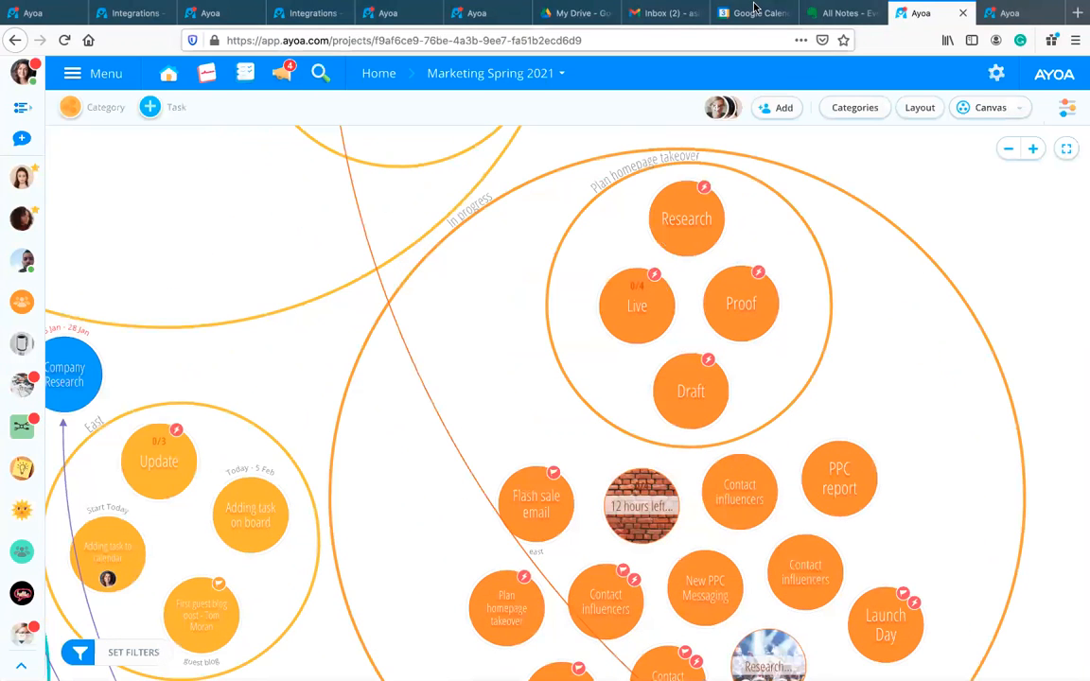
# Step: Create a new Evernote note titled 'Evernote' with the body text 'test'
pyautogui.click(838, 14)
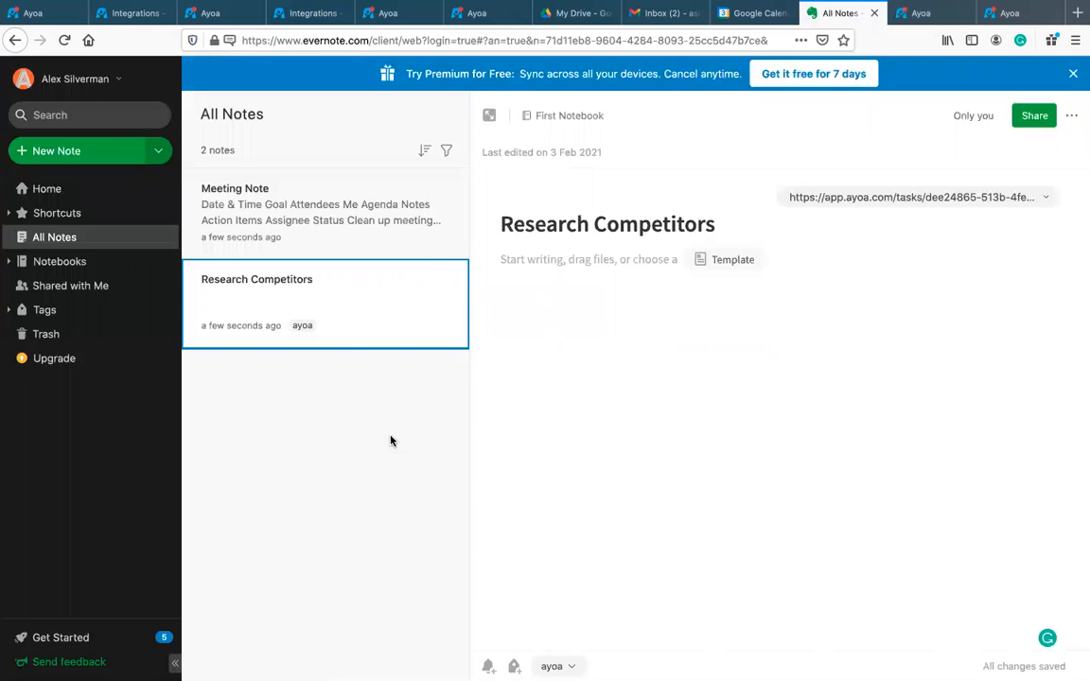
pyautogui.click(88, 153)
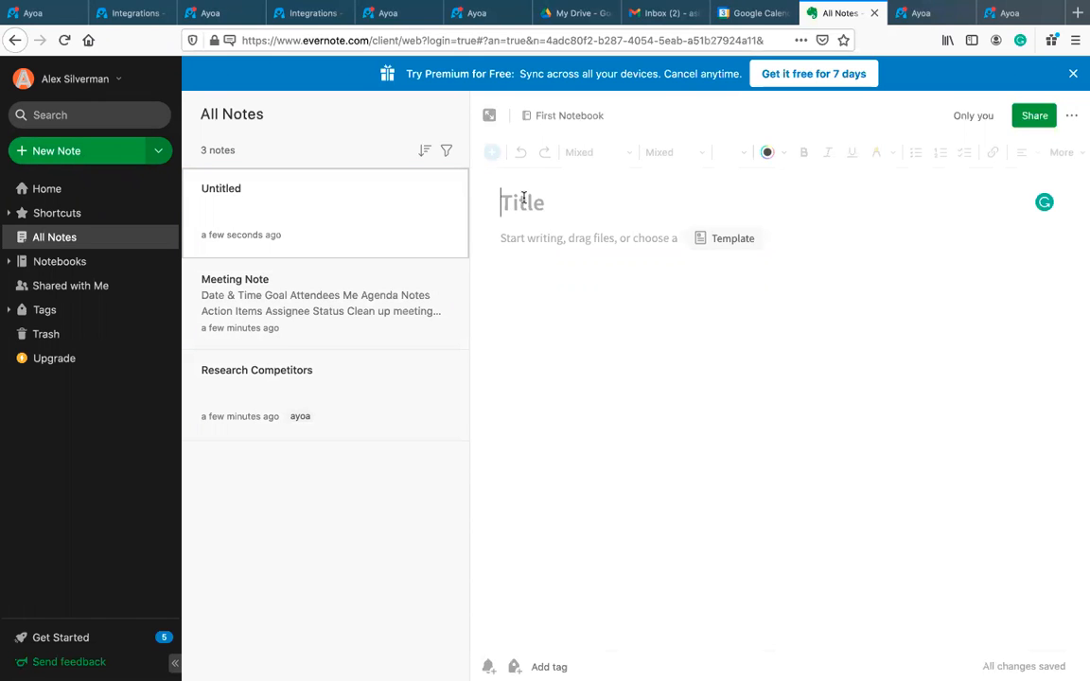
pyautogui.write('Evernote')
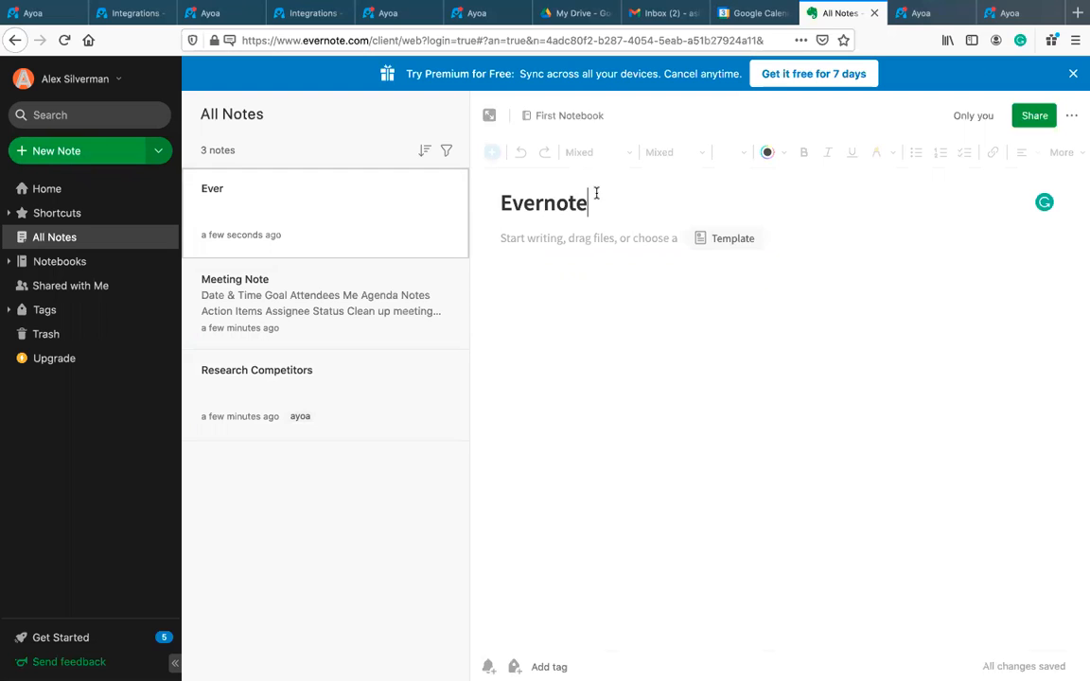
pyautogui.press('Return')
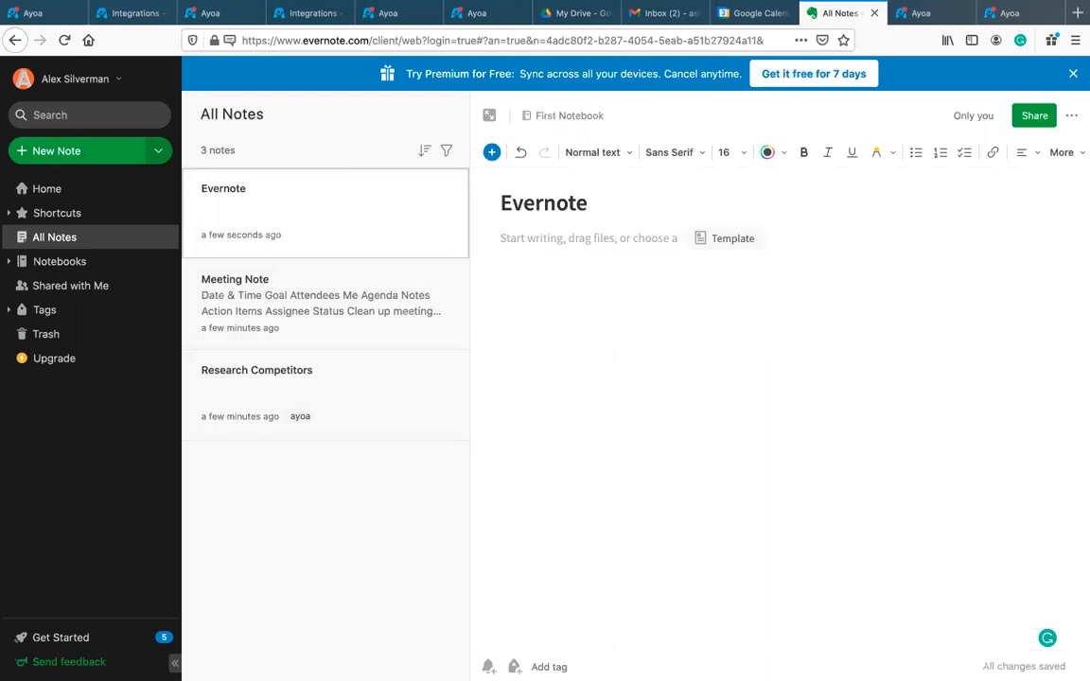
pyautogui.write('test')
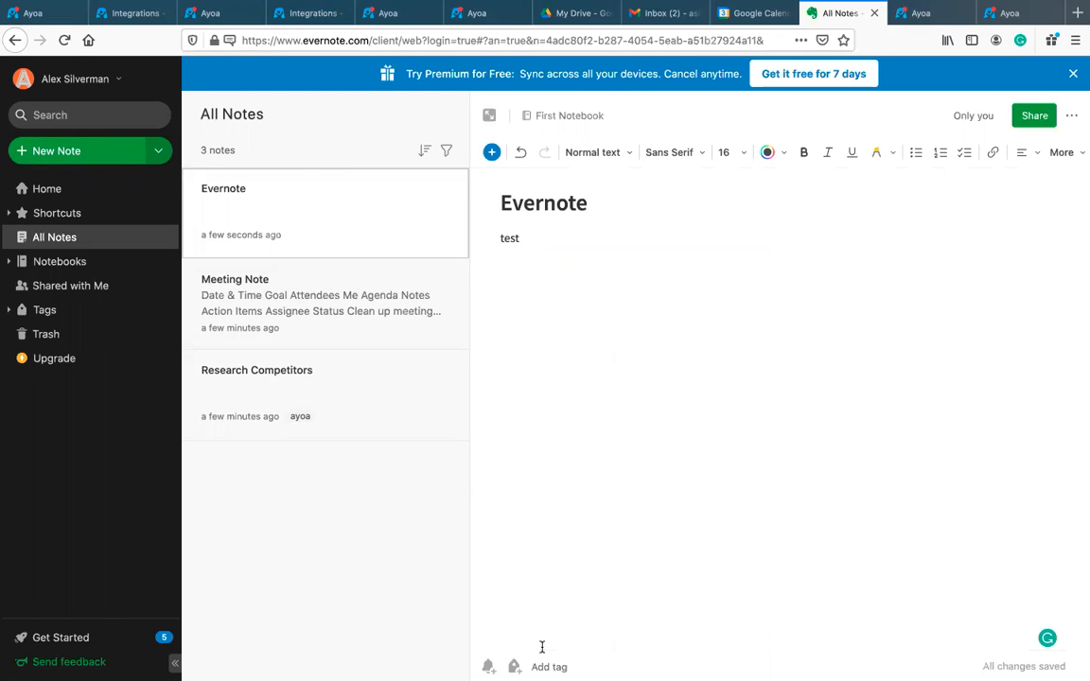
# Step: Tag the note 'ayoa' from the suggestions, then return to the Ayoa board
pyautogui.click(546, 665)
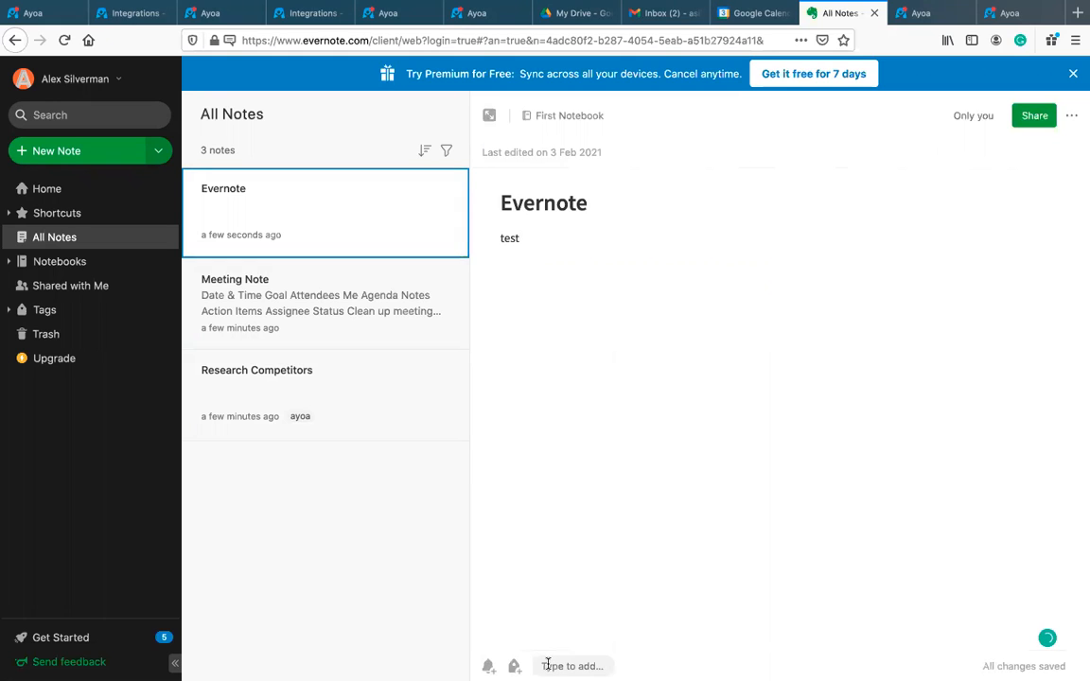
pyautogui.write('ayoa')
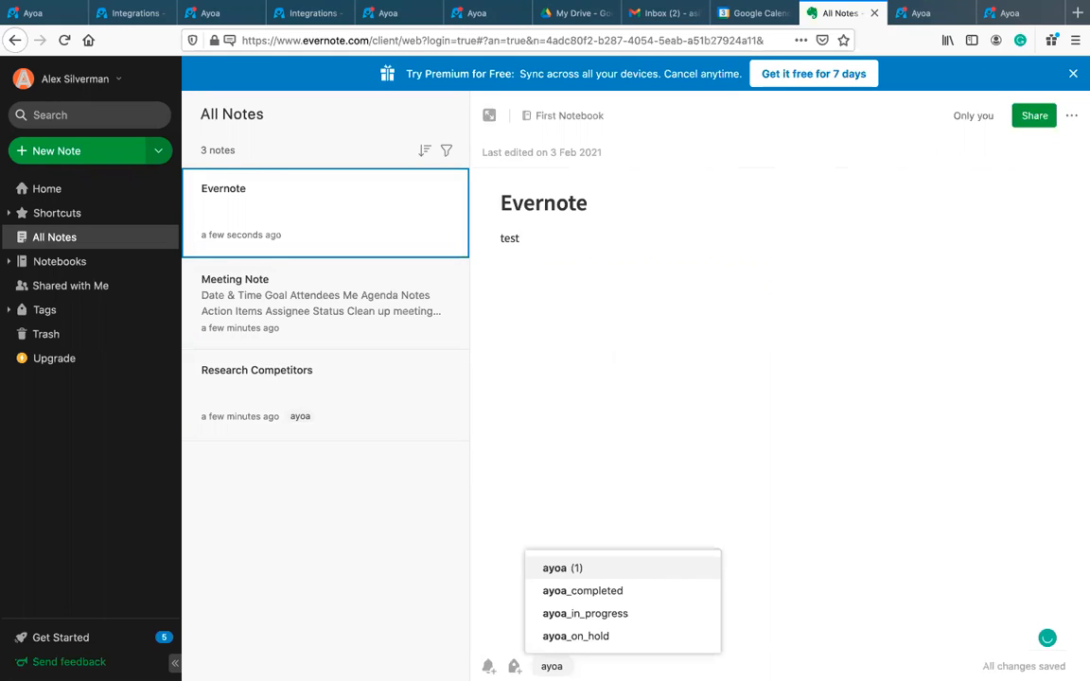
pyautogui.click(578, 565)
pyautogui.click(610, 574)
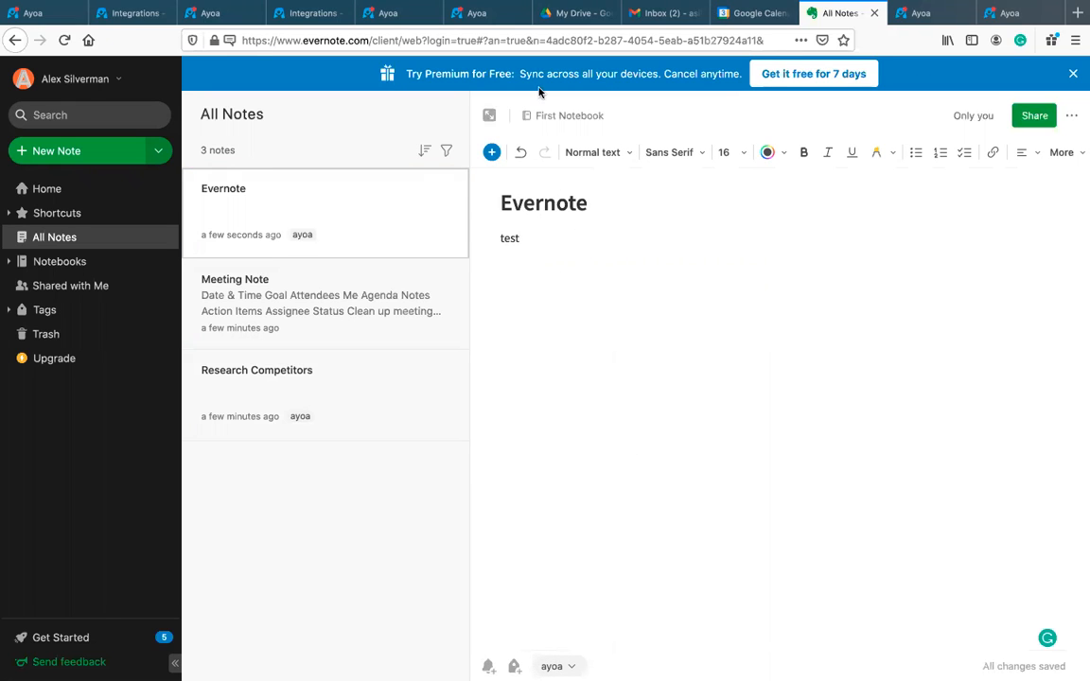
pyautogui.click(213, 13)
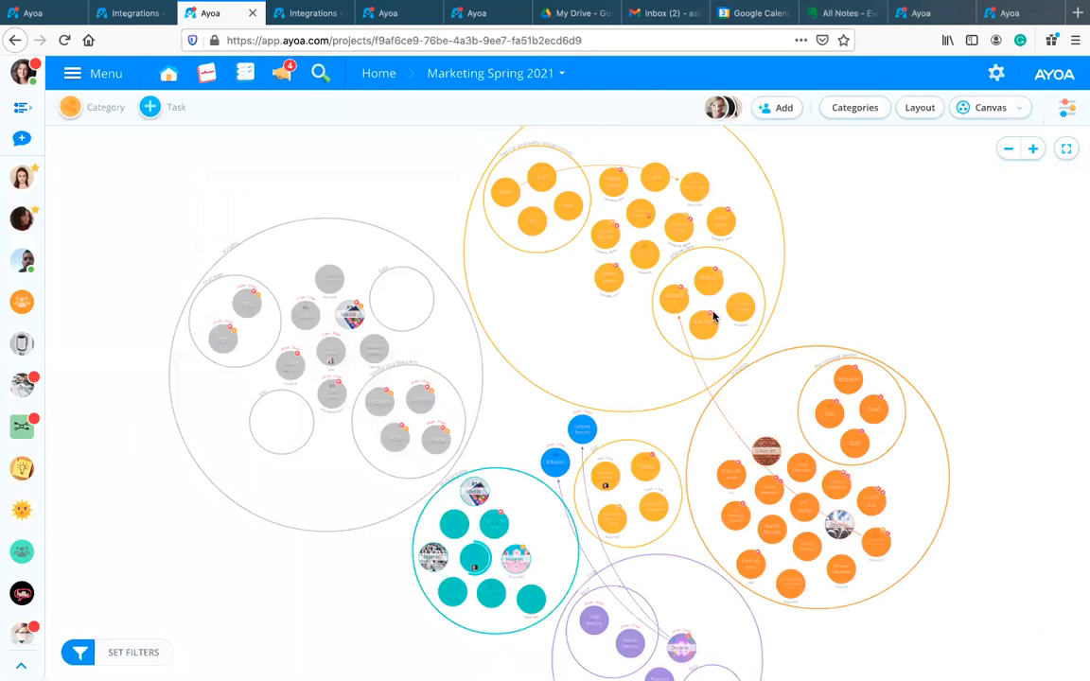
# Step: Switch the Marketing Spring 2021 board to Workflow view and scroll across its columns
pyautogui.scroll(5, 714, 317)
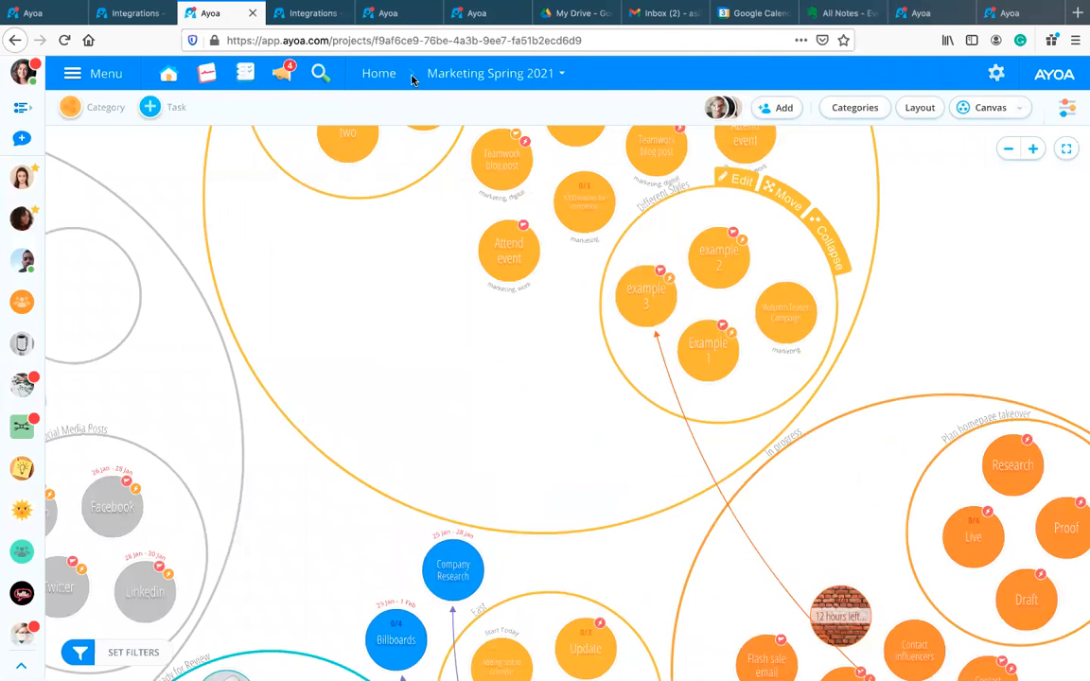
pyautogui.click(282, 74)
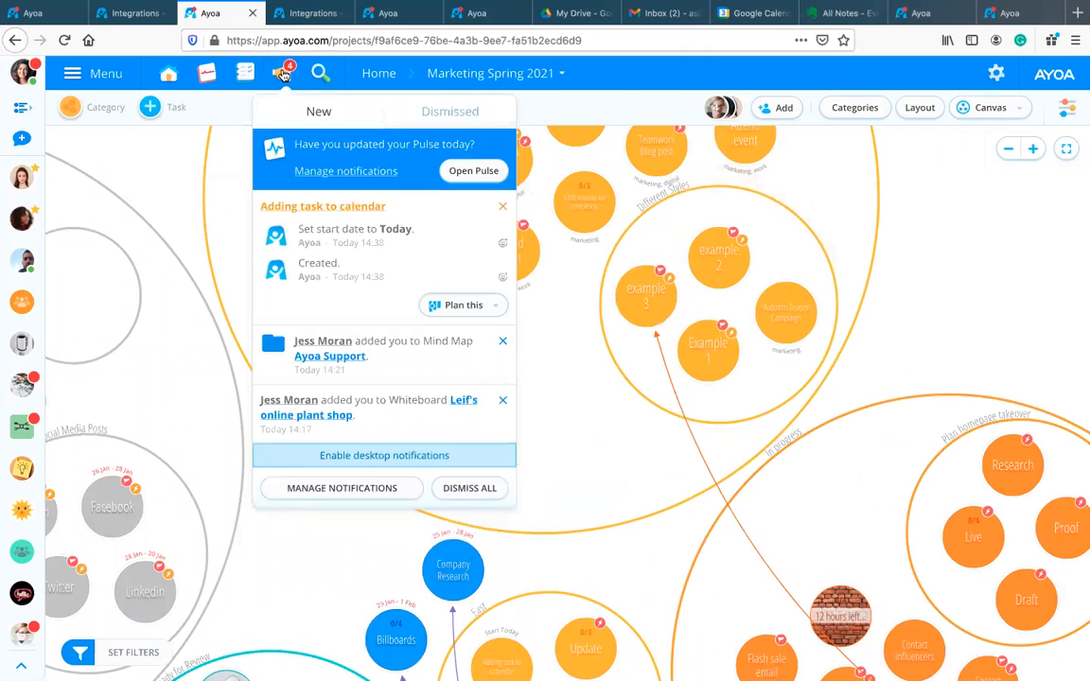
pyautogui.click(281, 73)
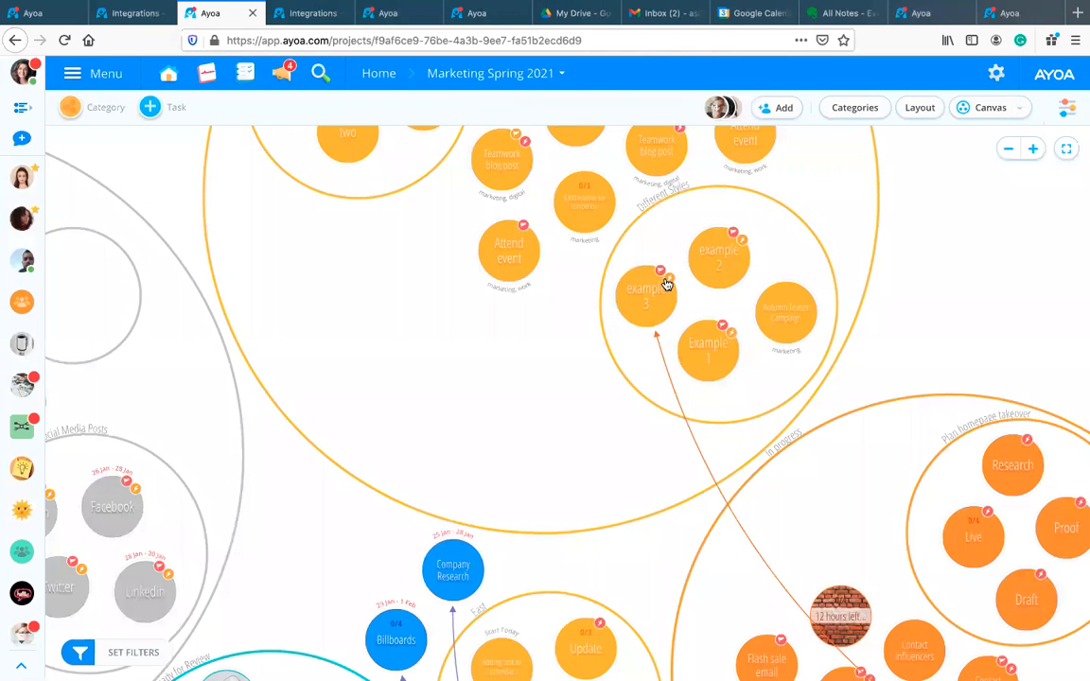
pyautogui.click(984, 109)
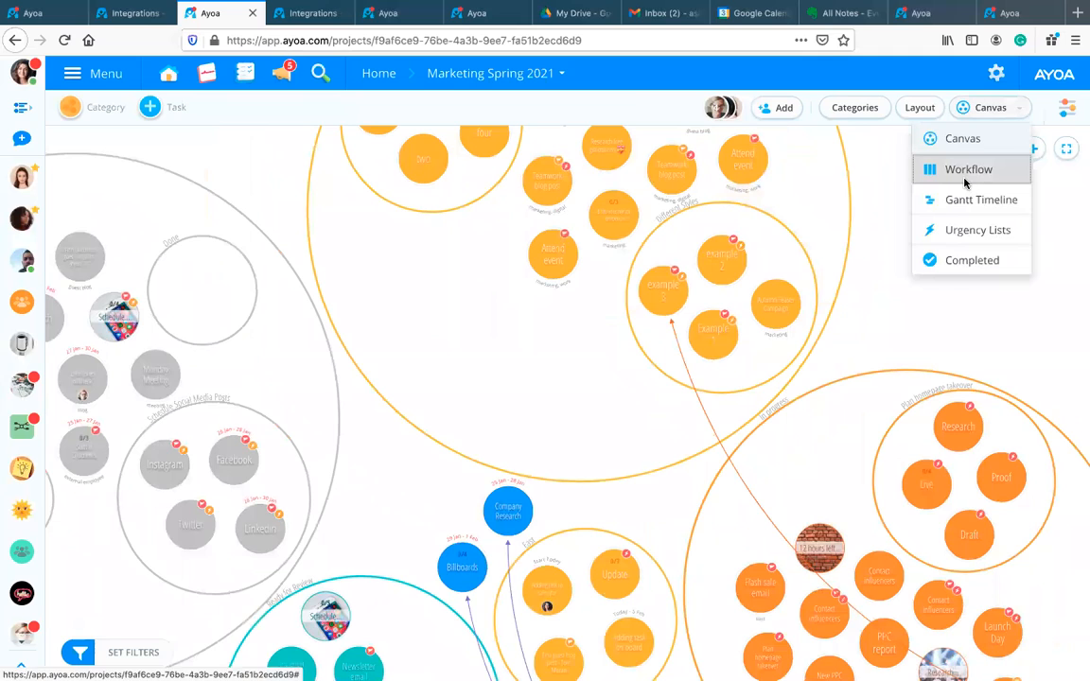
pyautogui.click(966, 170)
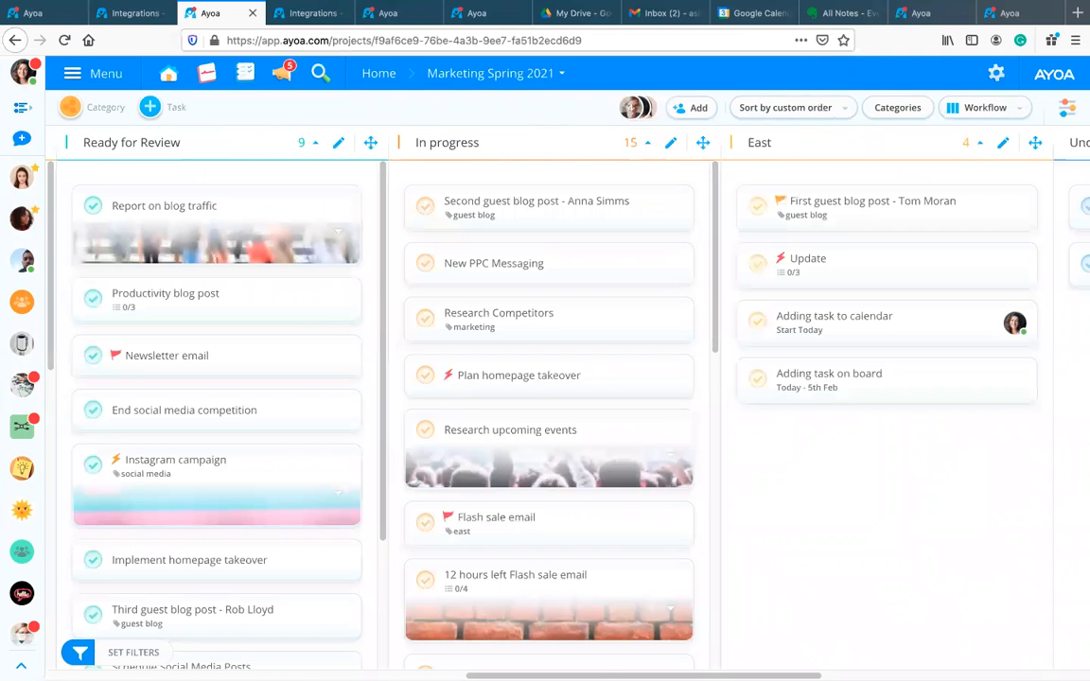
pyautogui.hscroll(5, 758, 657)
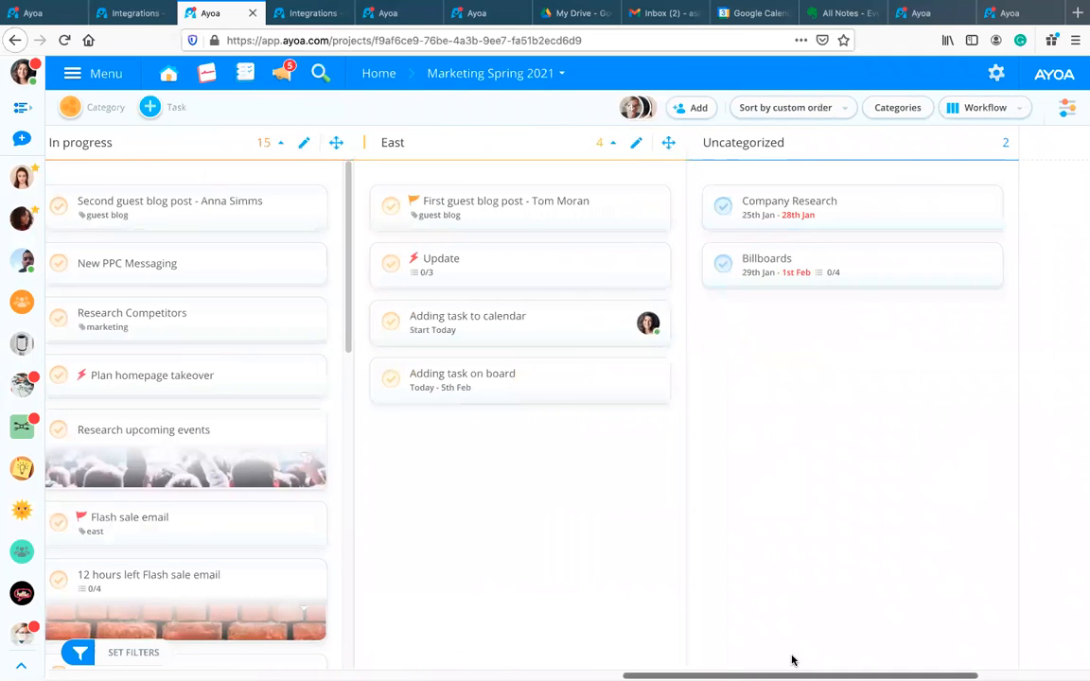
pyautogui.hscroll(2, 792, 659)
# Step: From notifications, move the Evernote task to board Marketing Spring 2021, category Marketing
pyautogui.click(284, 74)
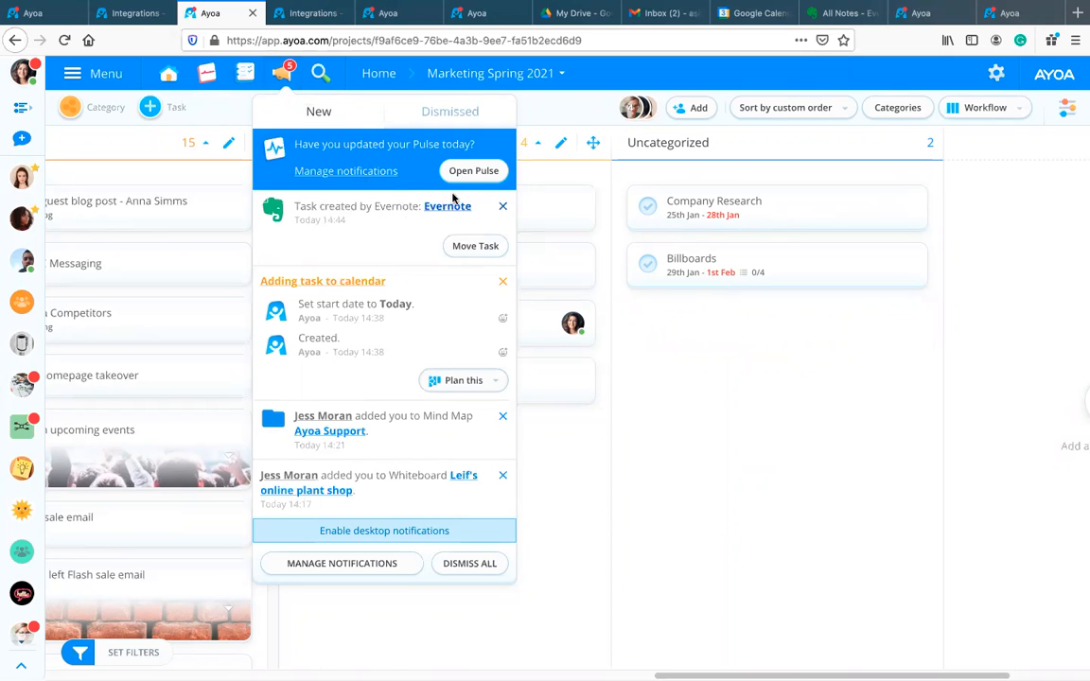
pyautogui.click(476, 248)
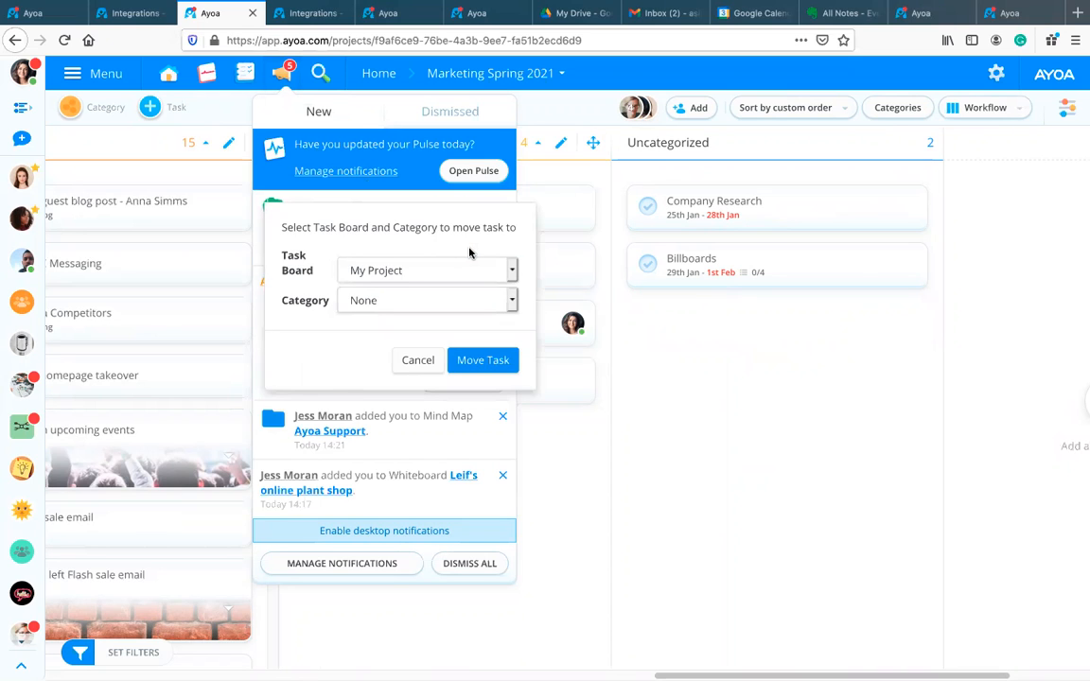
pyautogui.click(413, 270)
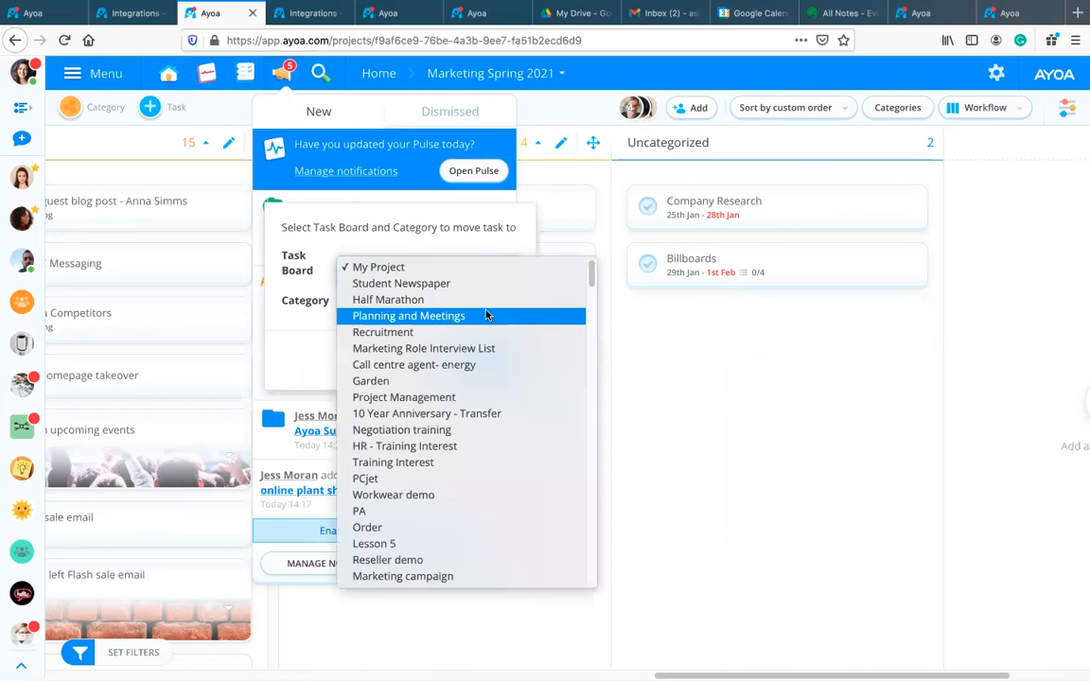
pyautogui.scroll(-8, 489, 322)
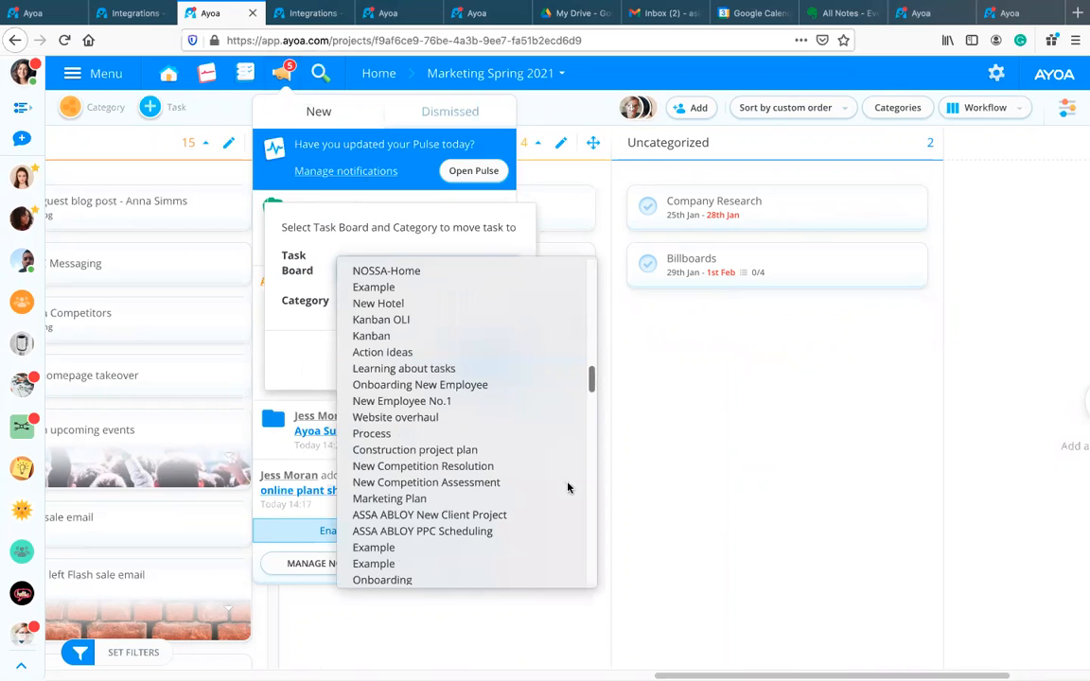
pyautogui.scroll(-15, 568, 487)
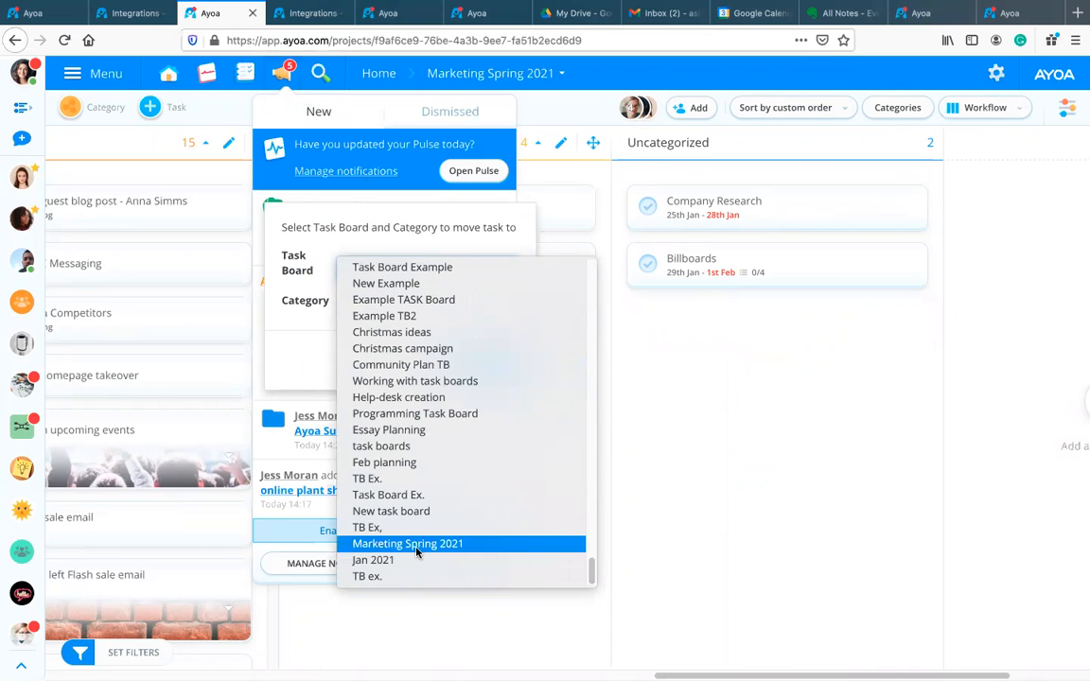
pyautogui.click(417, 552)
pyautogui.click(443, 302)
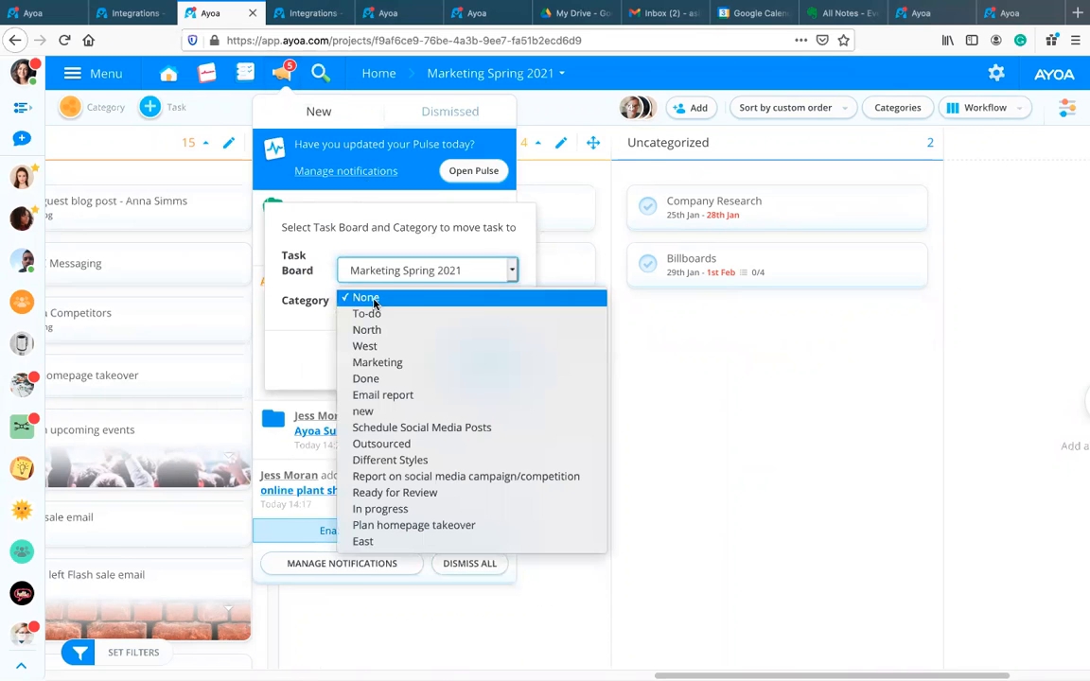
pyautogui.click(425, 362)
pyautogui.click(483, 362)
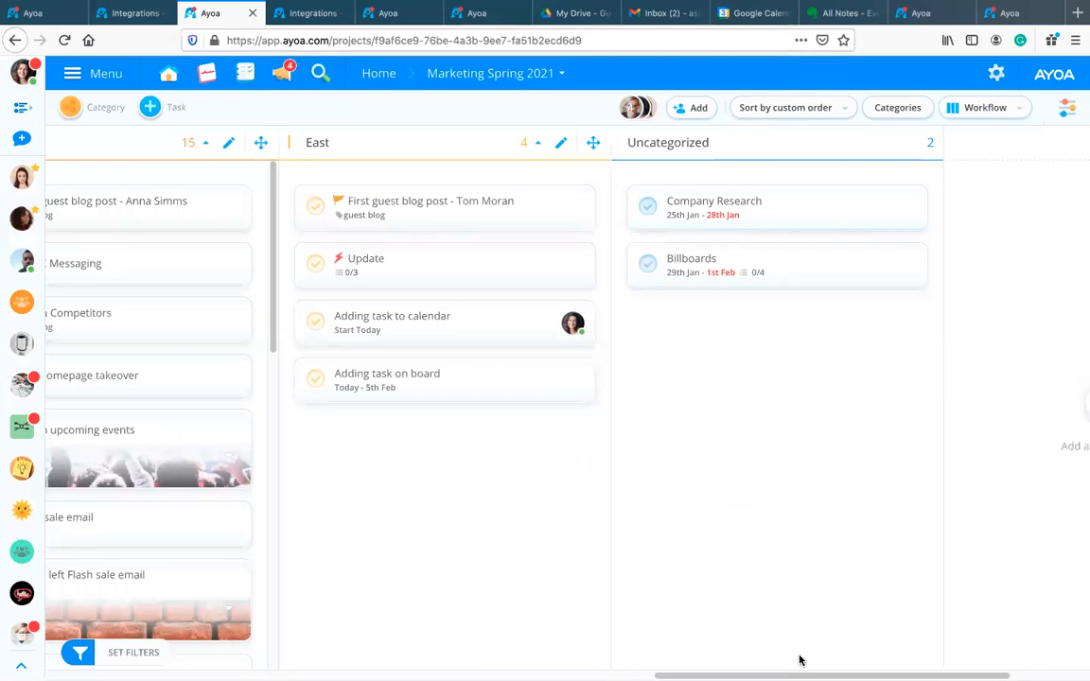
# Step: Open the Evernote task in the Marketing column and view its linked note in Evernote
pyautogui.moveTo(800, 675); pyautogui.dragTo(247, 645)
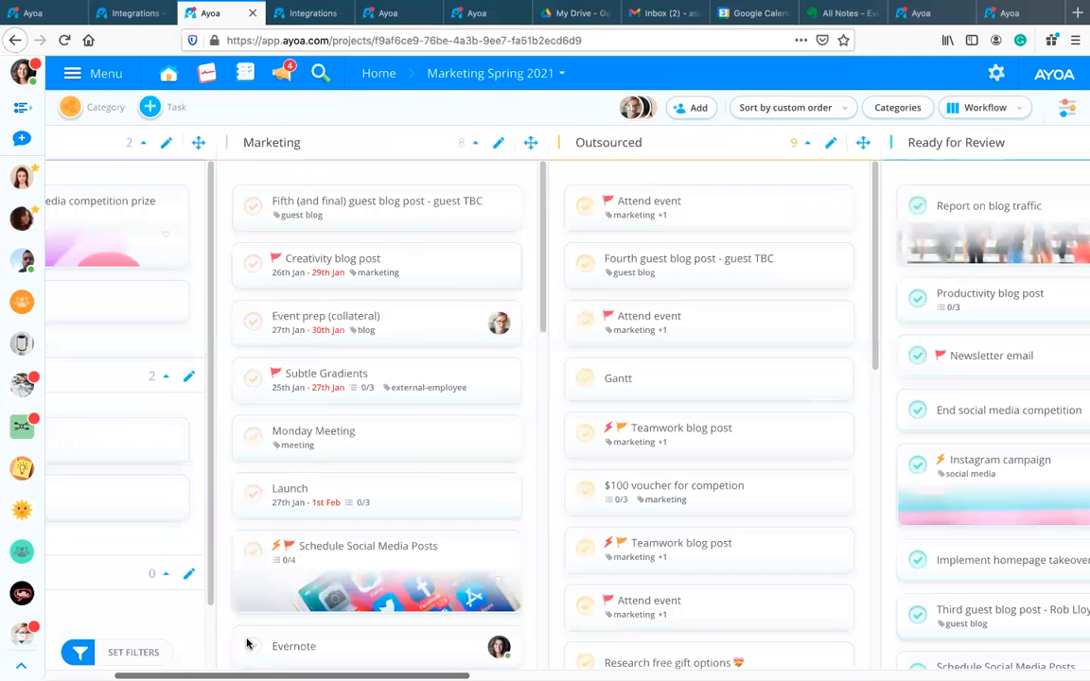
pyautogui.scroll(-3, 383, 435)
pyautogui.scroll(-1, 386, 437)
pyautogui.scroll(1, 386, 437)
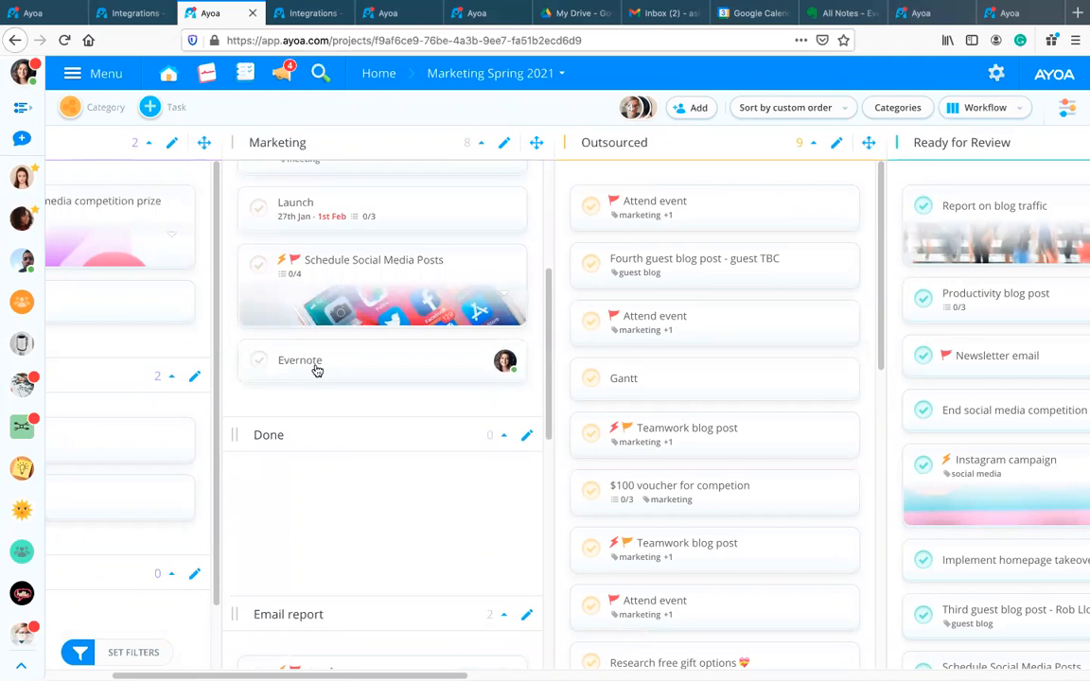
pyautogui.click(315, 369)
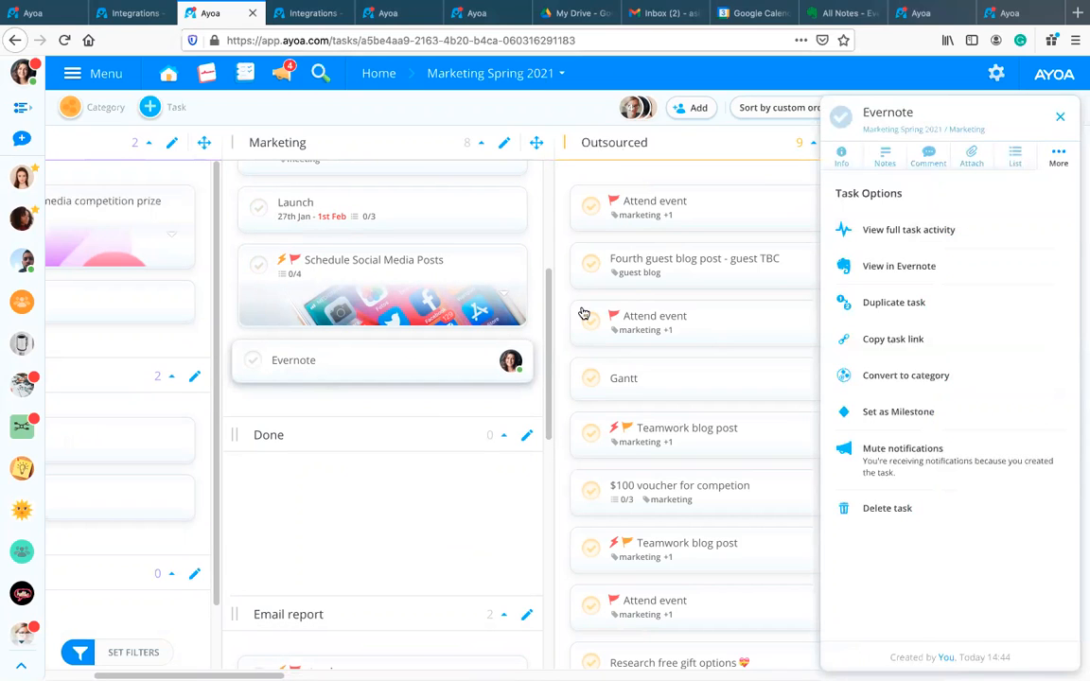
pyautogui.click(894, 268)
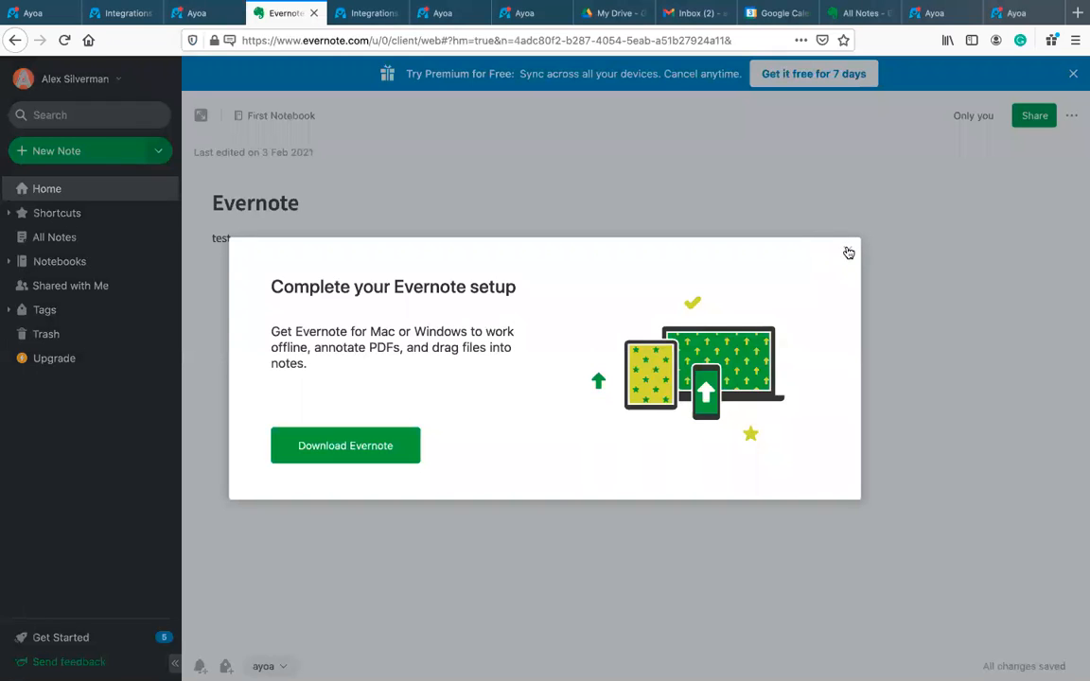
# Step: Dismiss Evernote's setup prompt to reach Home, then return to Ayoa with the task panel closed
pyautogui.click(849, 252)
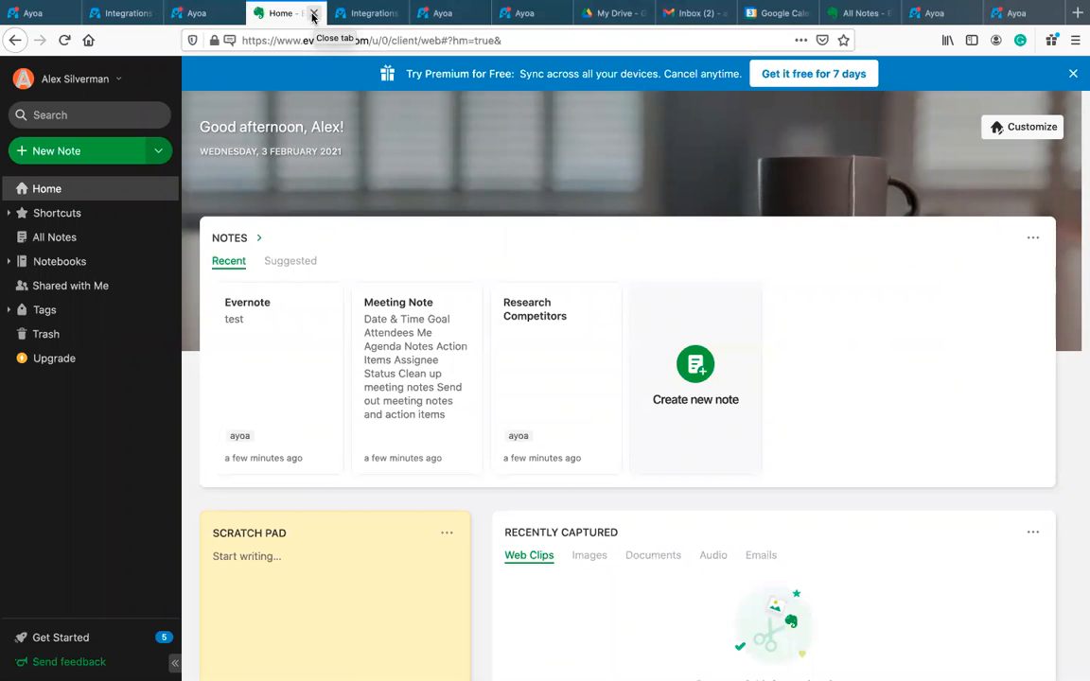
pyautogui.click(194, 14)
pyautogui.click(1059, 115)
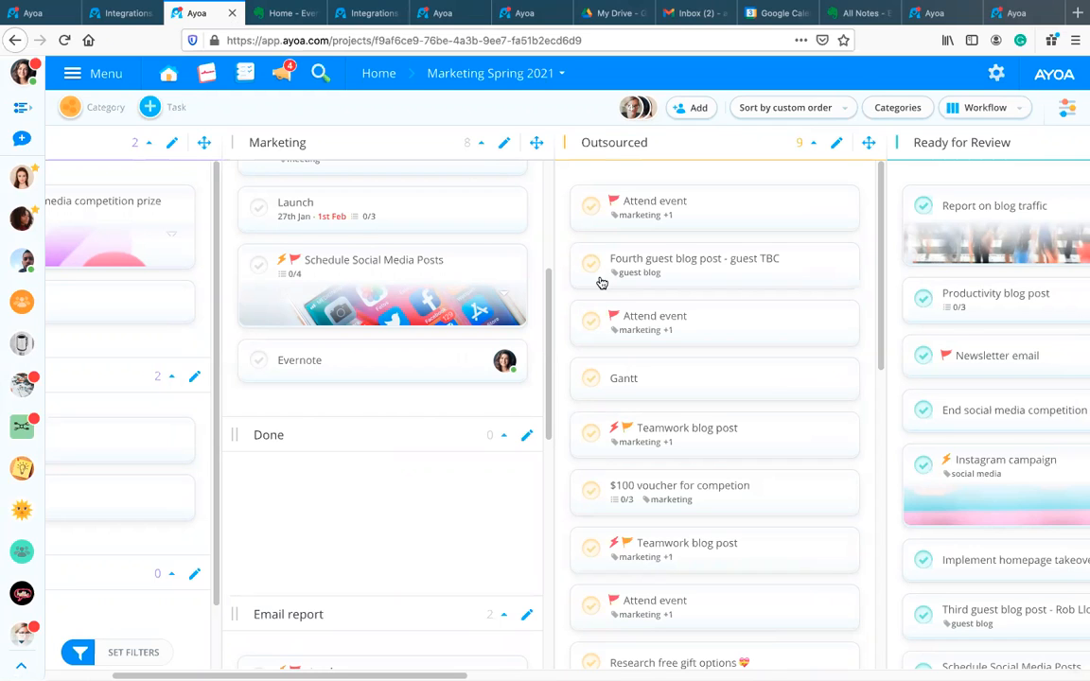
# Step: Rearrange and cycle the browser tabs, ending on the Company Design Ideas 2021 mind map
pyautogui.click(250, 17)
pyautogui.moveTo(656, 11); pyautogui.dragTo(698, 13)
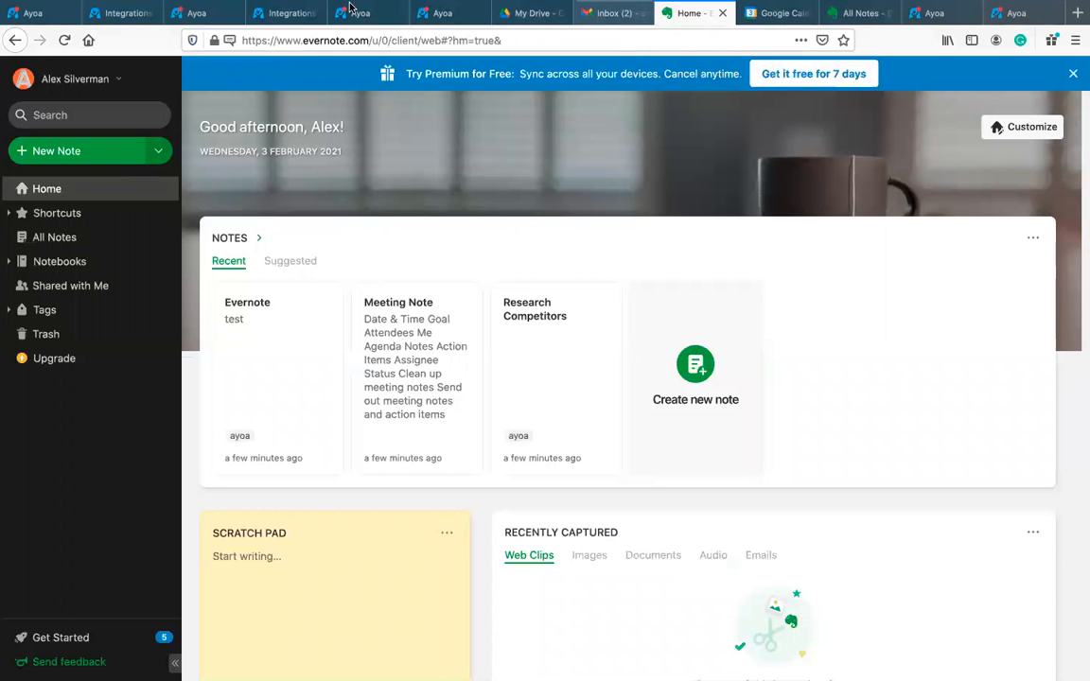
pyautogui.click(197, 13)
pyautogui.click(291, 14)
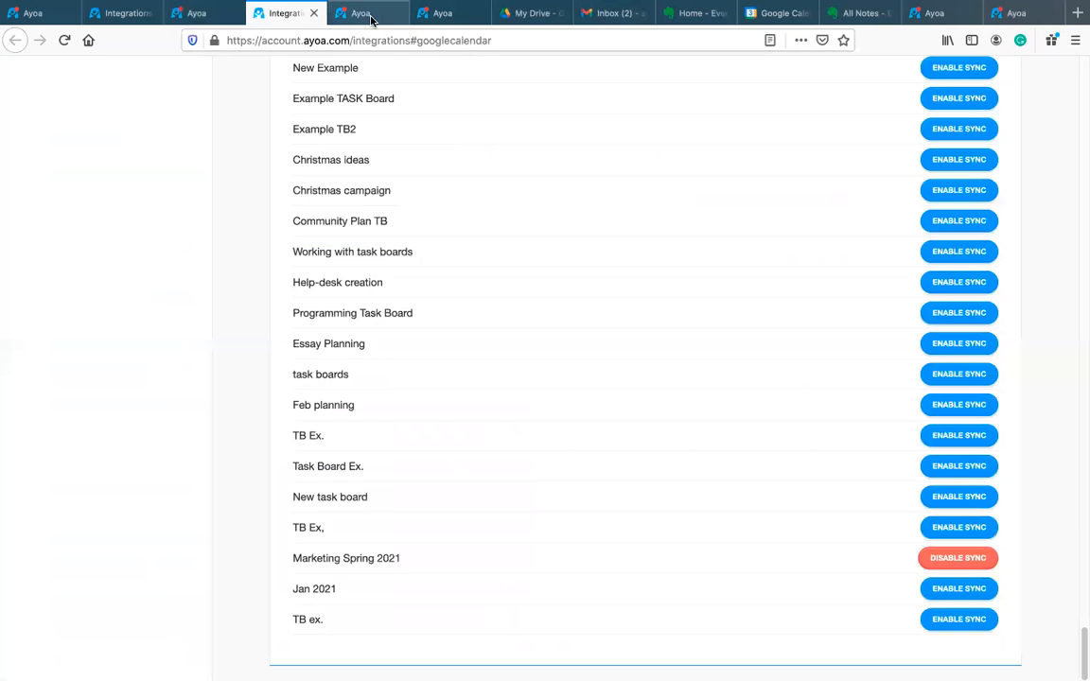
pyautogui.click(360, 14)
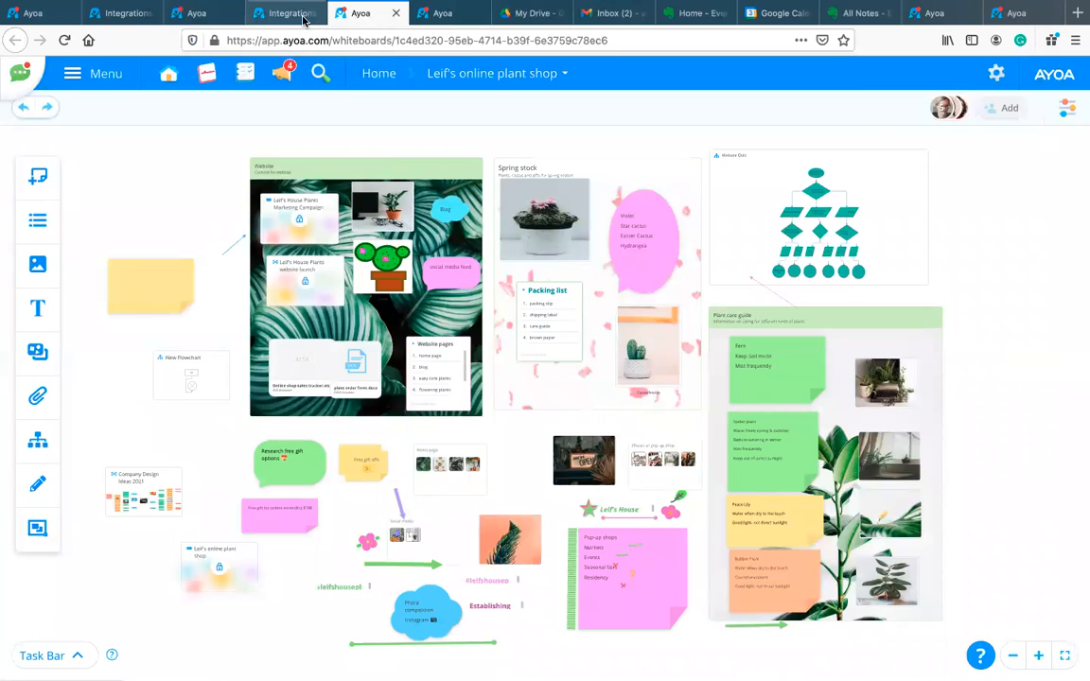
pyautogui.click(437, 13)
pyautogui.moveTo(768, 189)
pyautogui.mouseDown()
pyautogui.moveTo(681, 207)
pyautogui.moveTo(511, 165)
pyautogui.moveTo(601, 206)
pyautogui.moveTo(683, 196)
pyautogui.moveTo(757, 207)
pyautogui.mouseUp()
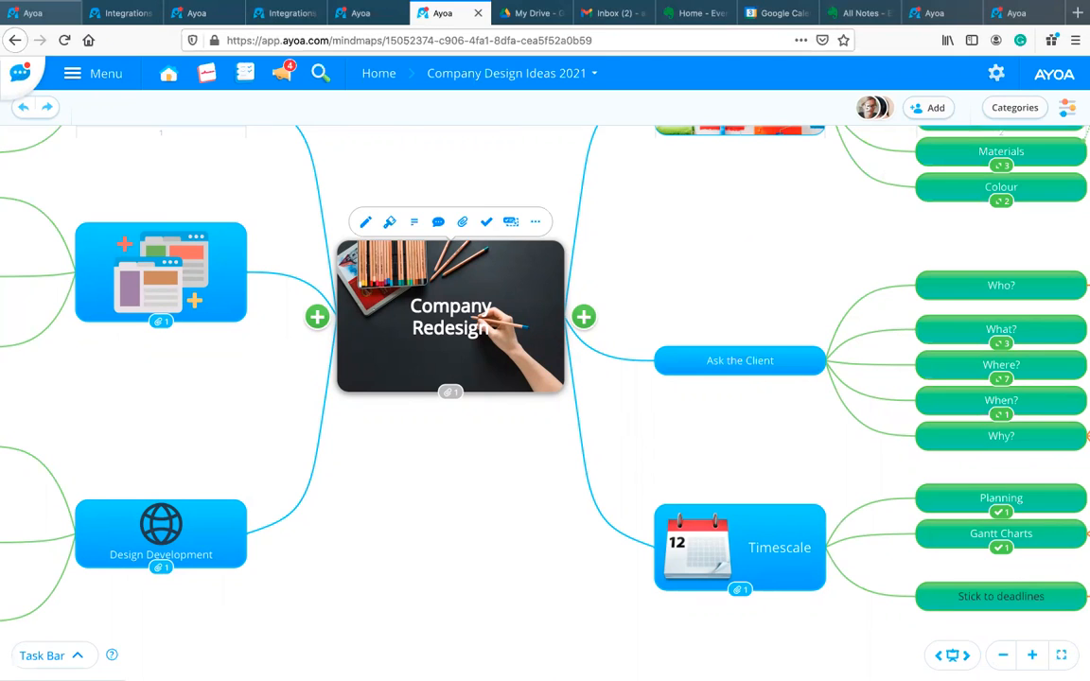
# Step: Pan to the Stick to deadlines node, select it and show its attachments
pyautogui.moveTo(473, 489); pyautogui.dragTo(291, 402)
pyautogui.moveTo(536, 349); pyautogui.dragTo(204, 365)
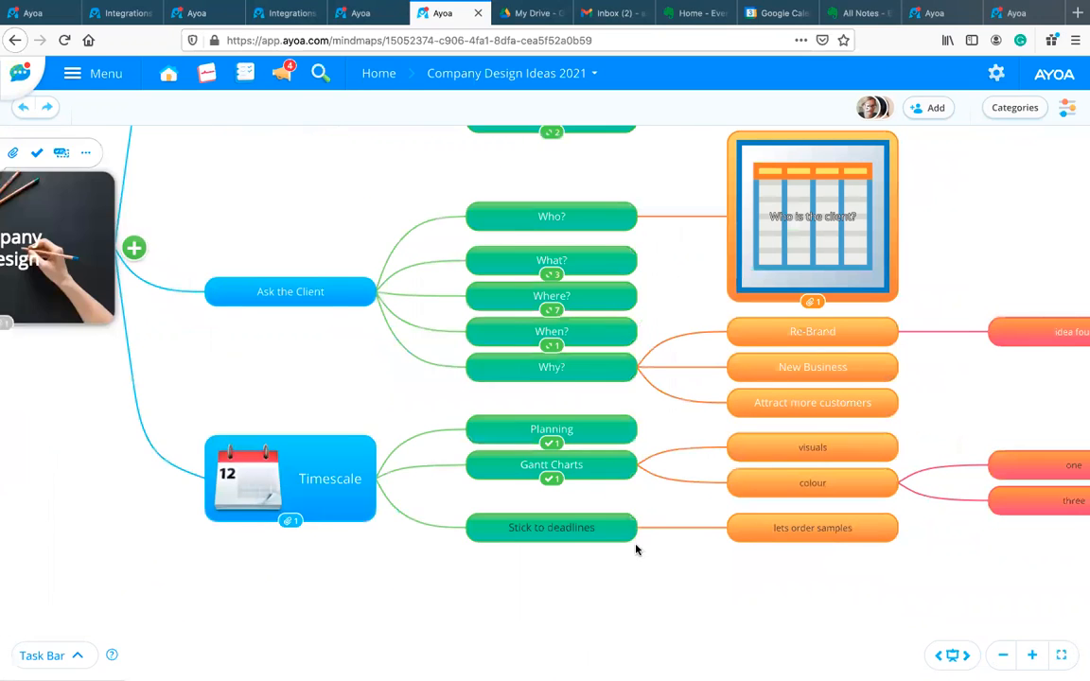
pyautogui.moveTo(768, 589); pyautogui.dragTo(536, 579)
pyautogui.click(373, 515)
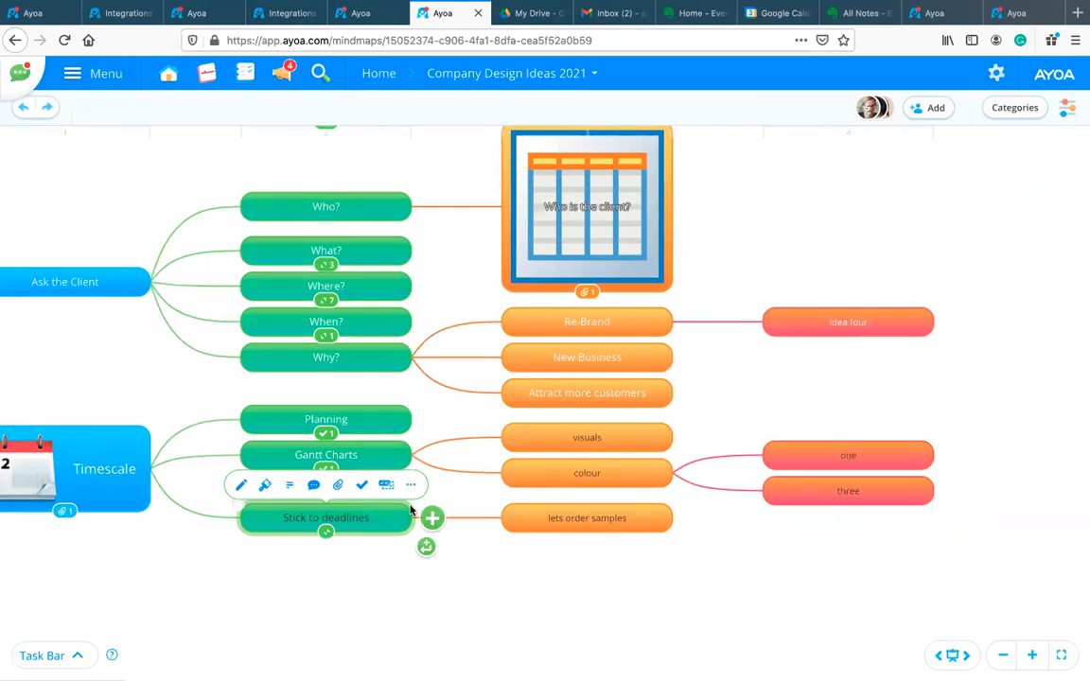
pyautogui.click(369, 484)
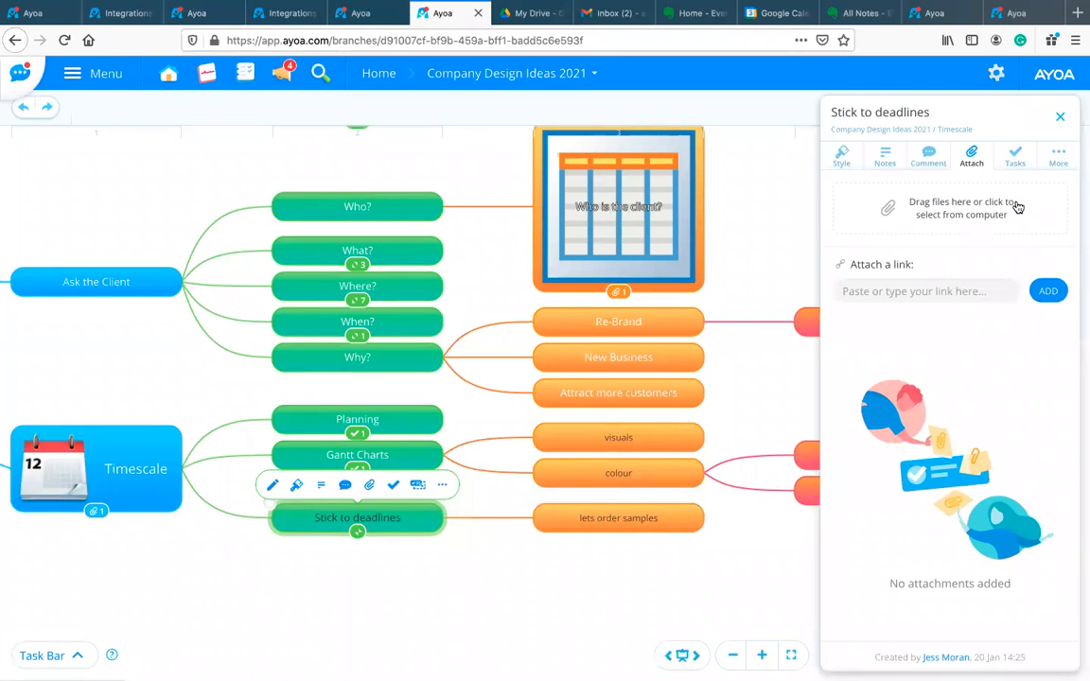
# Step: Attach Plant care guide.pdf from Google Drive to the node and open it
pyautogui.click(917, 203)
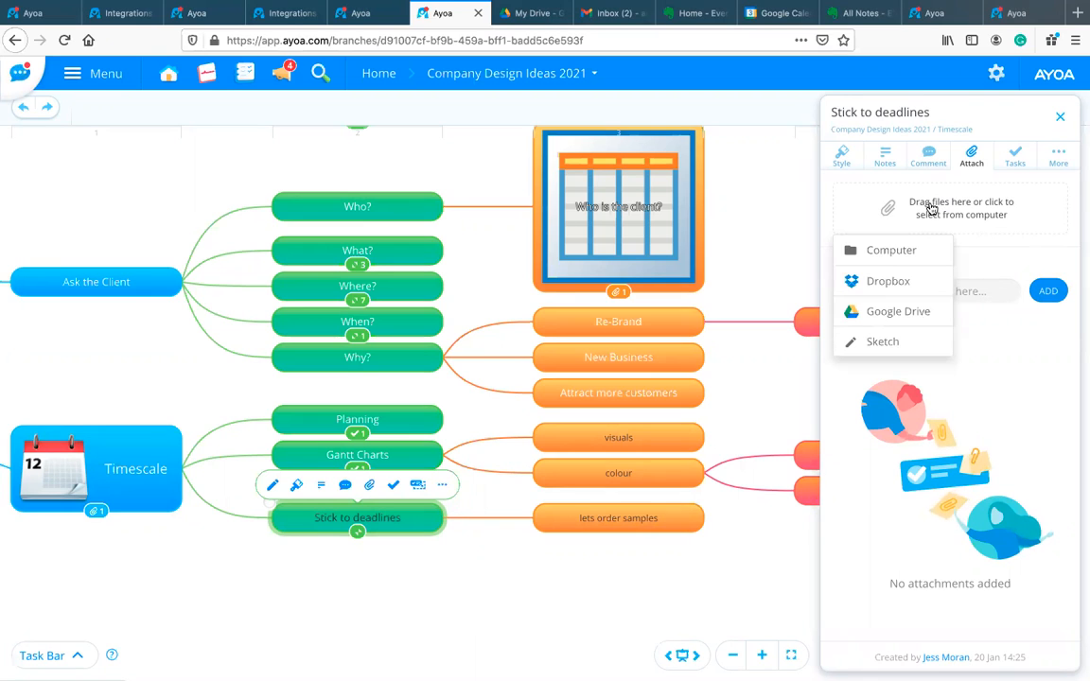
pyautogui.click(880, 305)
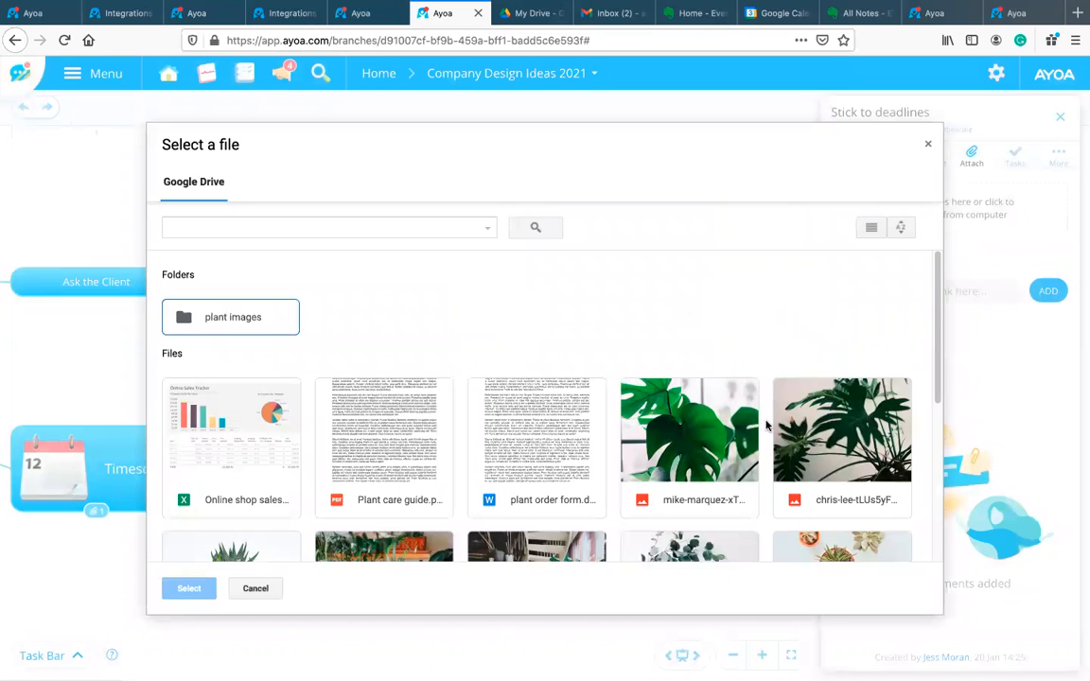
pyautogui.scroll(-5, 776, 440)
pyautogui.scroll(5, 784, 450)
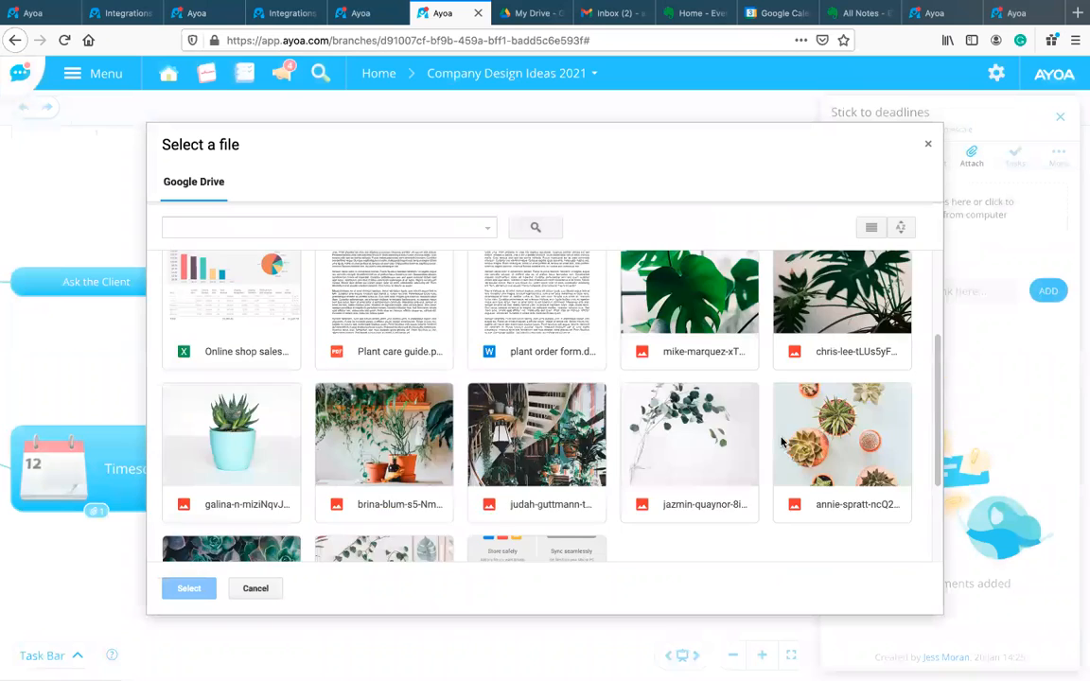
pyautogui.scroll(-2, 414, 391)
pyautogui.scroll(-3, 460, 409)
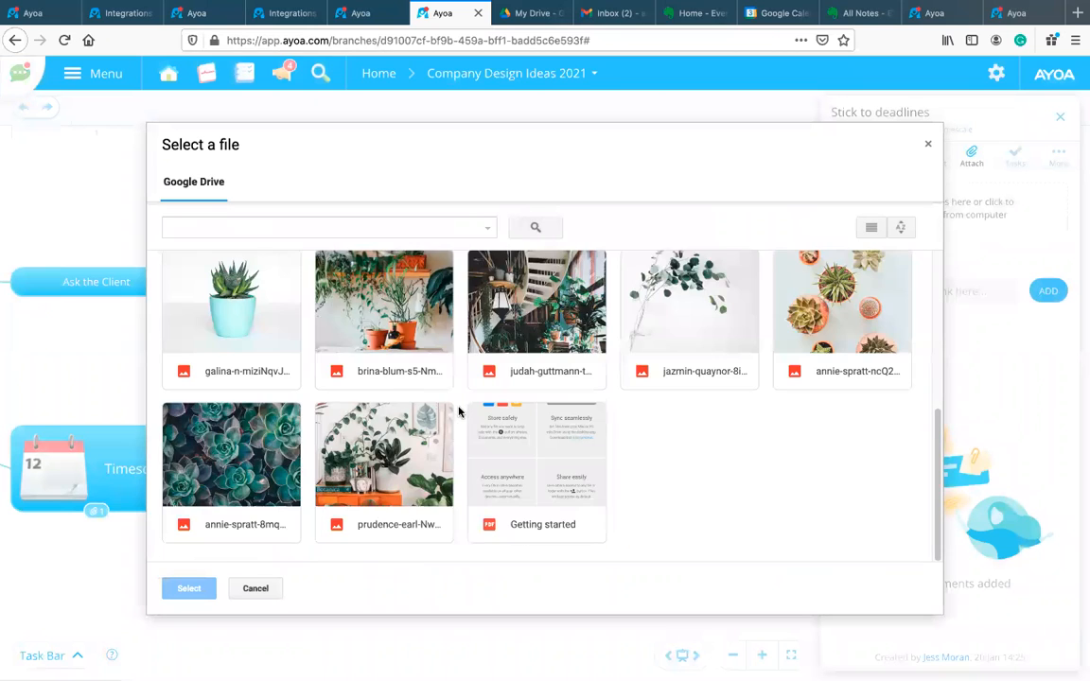
pyautogui.scroll(3, 473, 416)
pyautogui.scroll(1, 496, 425)
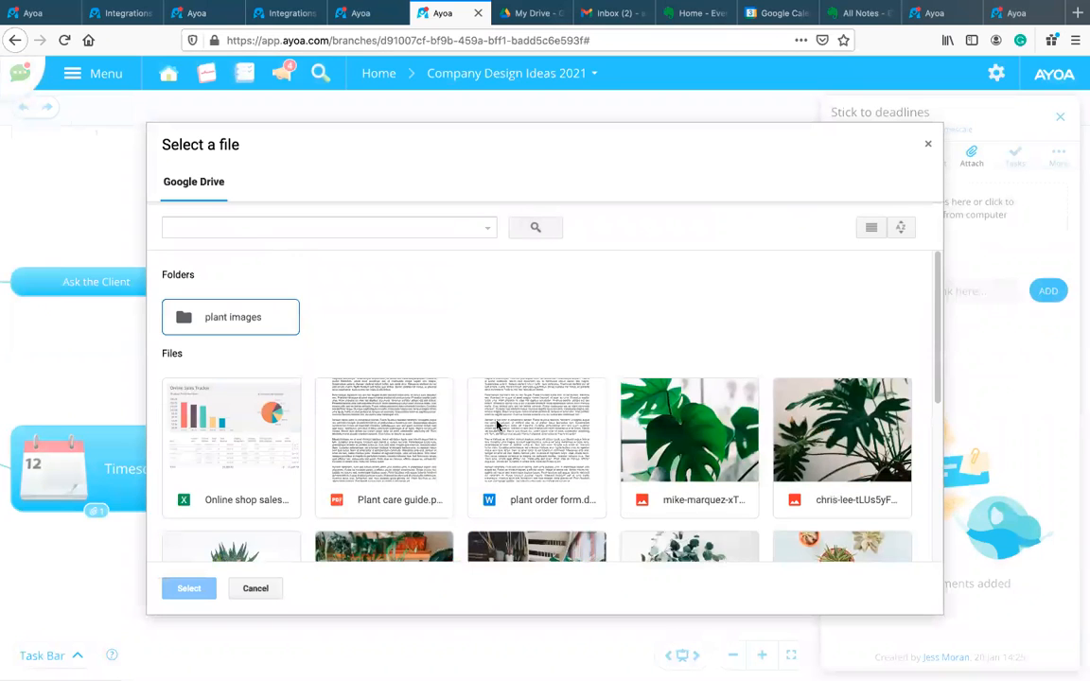
pyautogui.scroll(-1, 497, 426)
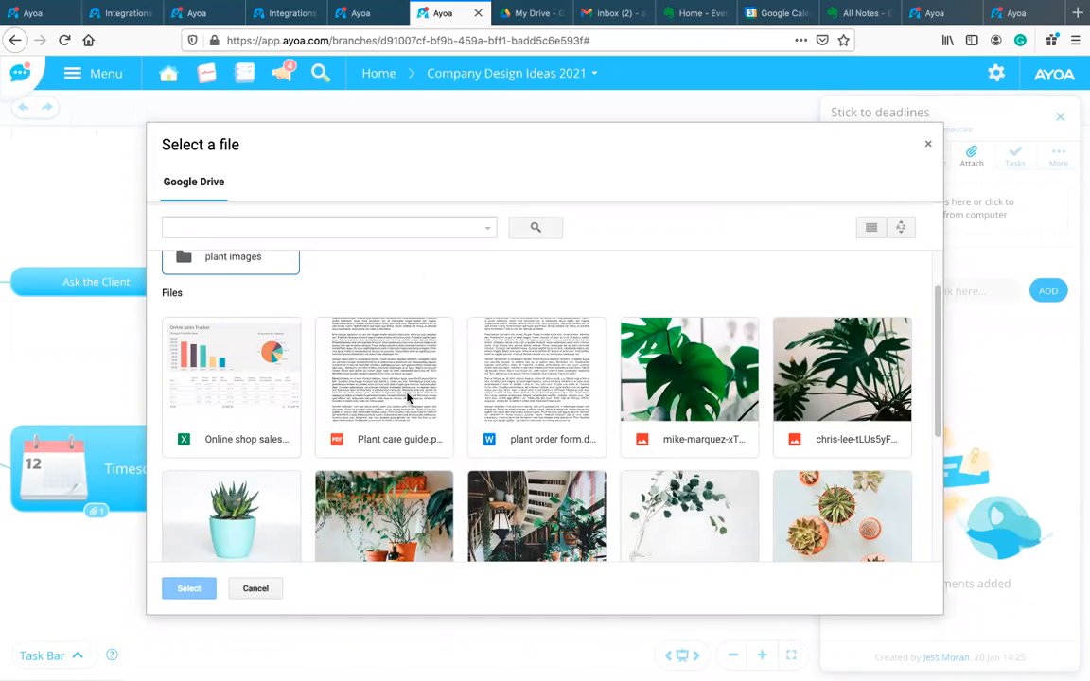
pyautogui.click(365, 355)
pyautogui.click(186, 588)
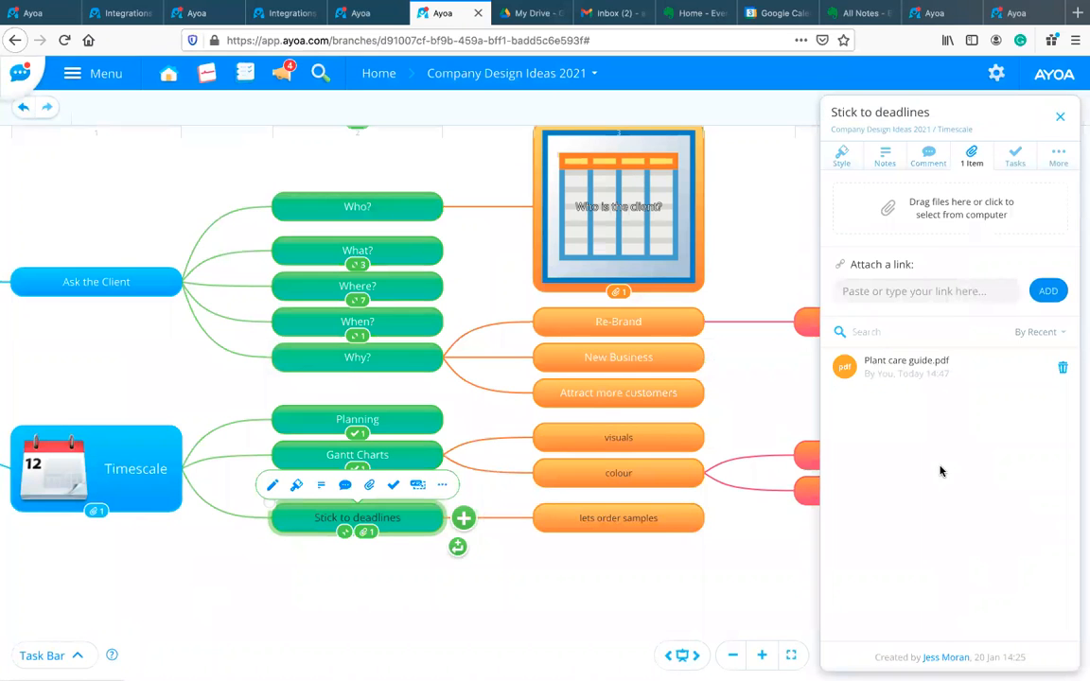
pyautogui.click(902, 364)
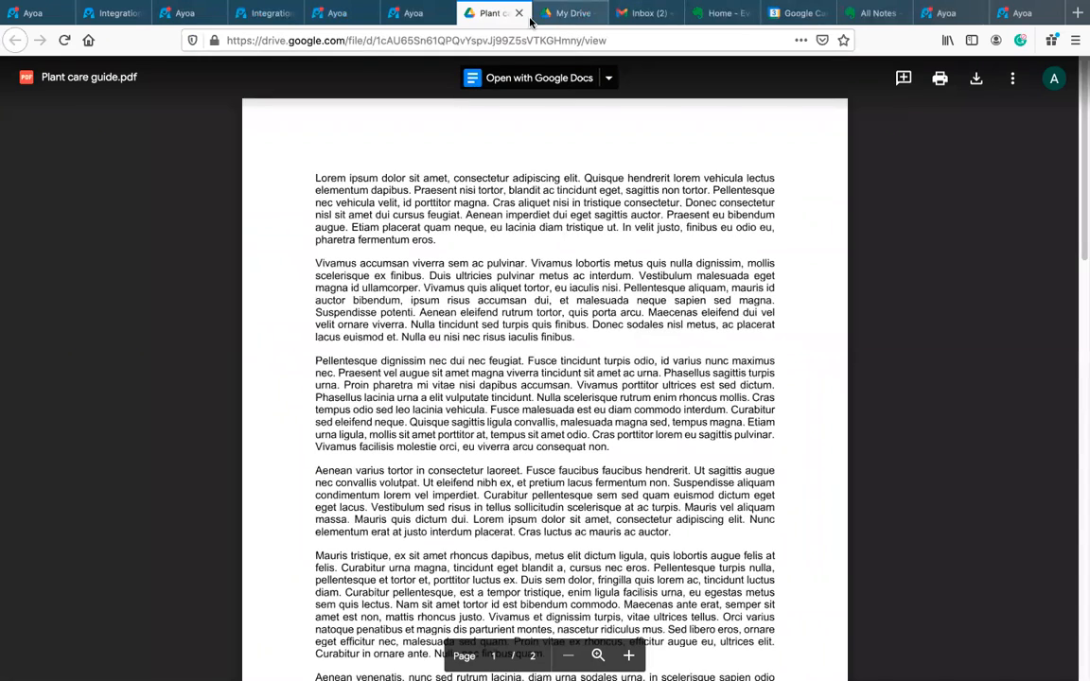
# Step: Close the Google Drive viewer tab showing Plant care guide.pdf
pyautogui.click(518, 13)
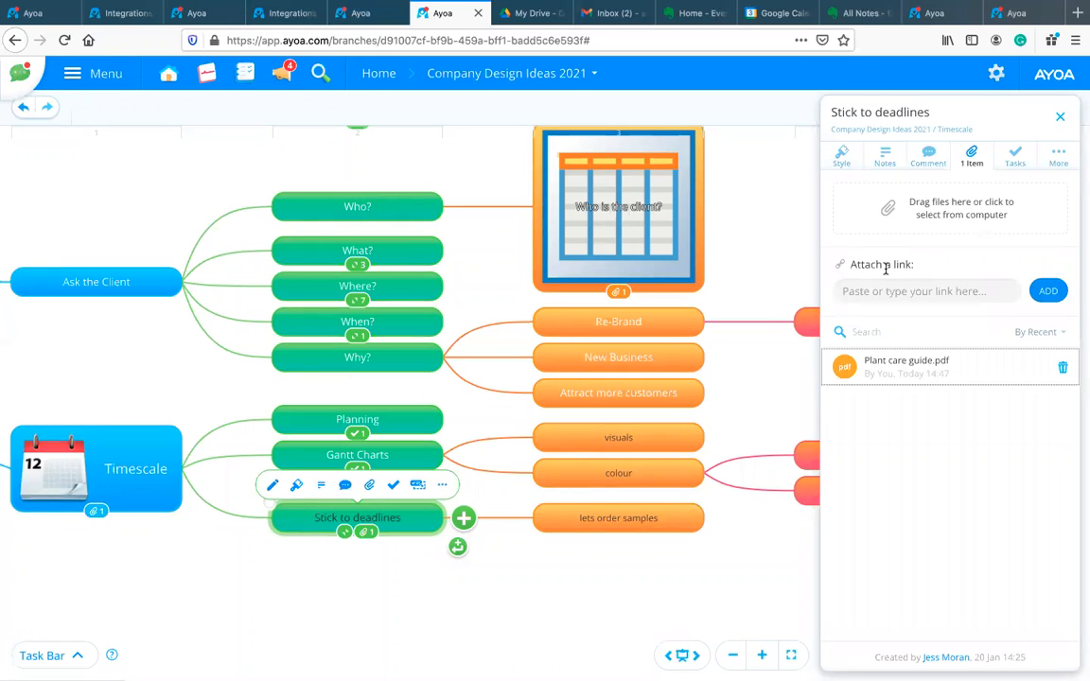
# Step: Close the node's attachment panel, check the Google Drive integration details, then go to Ayoa home
pyautogui.click(1060, 120)
pyautogui.click(106, 8)
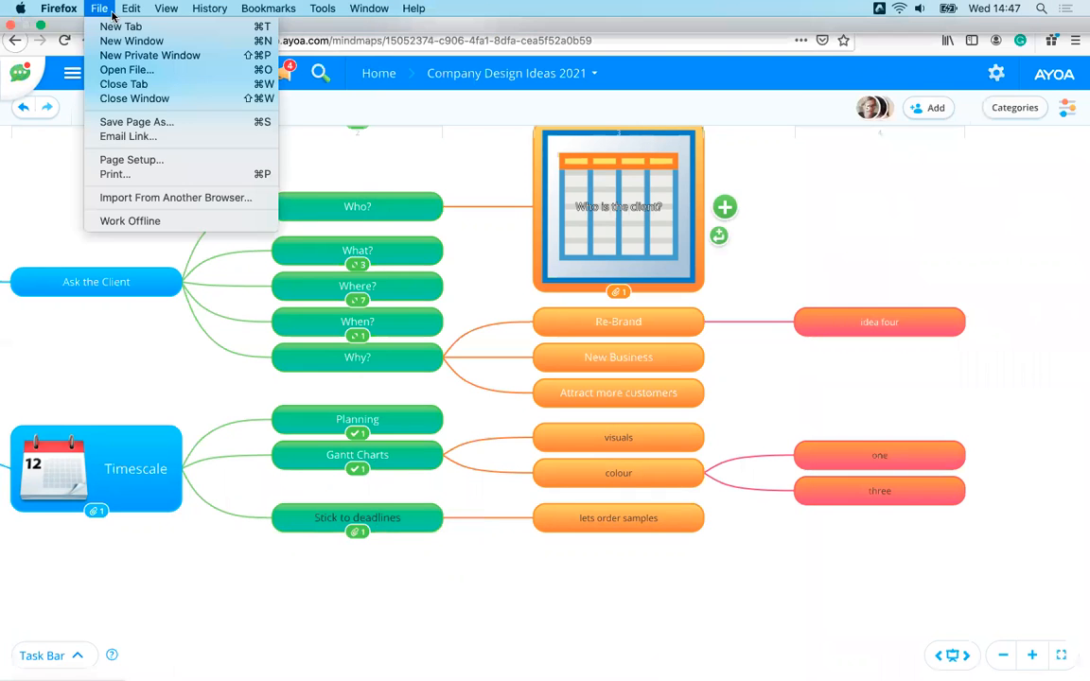
pyautogui.click(47, 173)
pyautogui.click(124, 15)
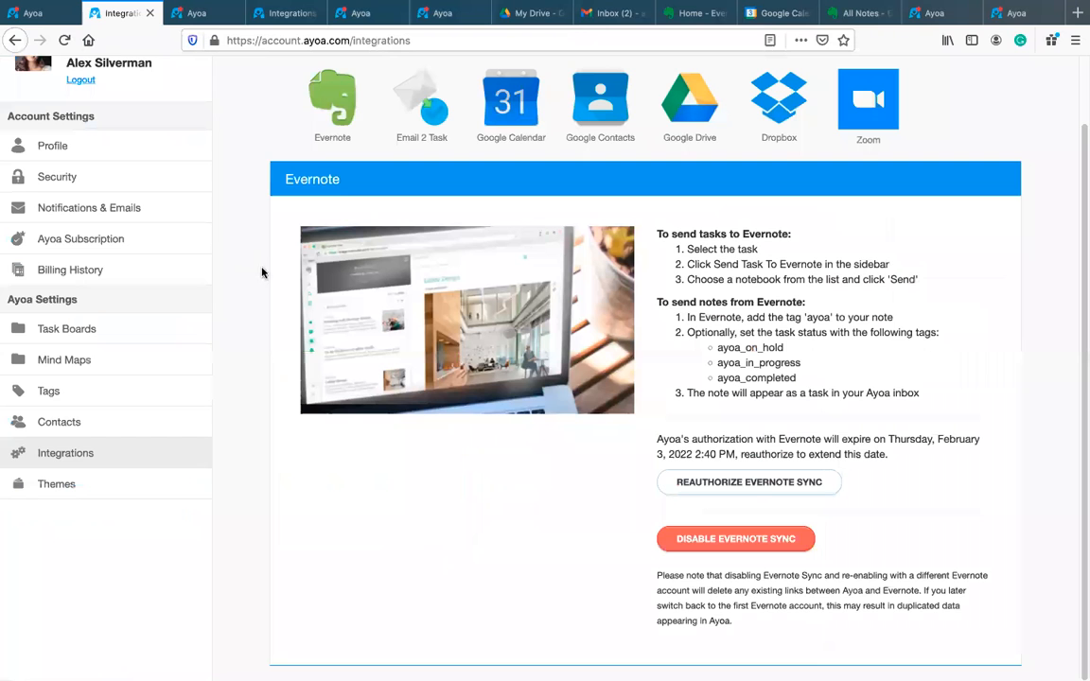
pyautogui.click(674, 115)
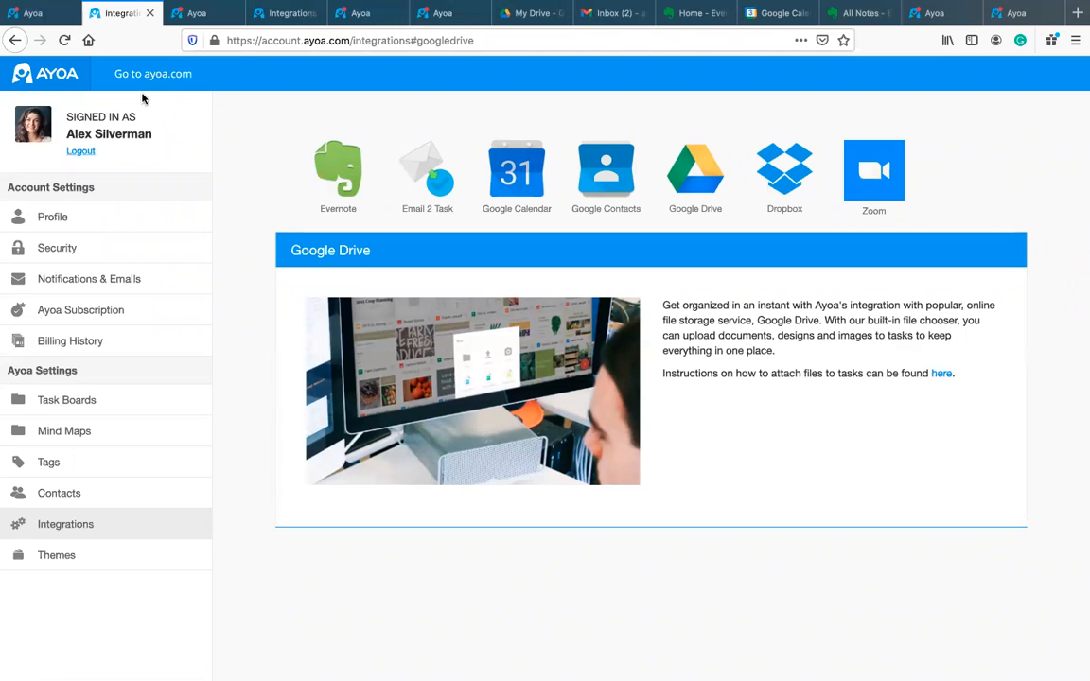
pyautogui.click(38, 15)
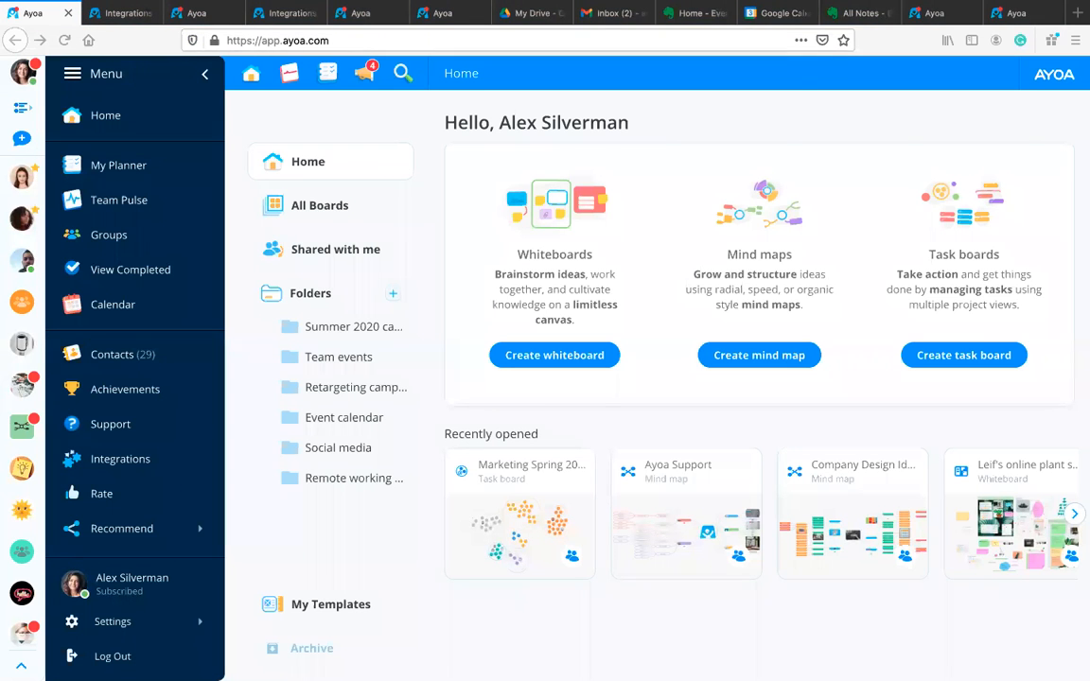
# Step: Collapse the menu, switch to Marketing Spring 2021, and browse its Edit Task Board settings
pyautogui.click(205, 73)
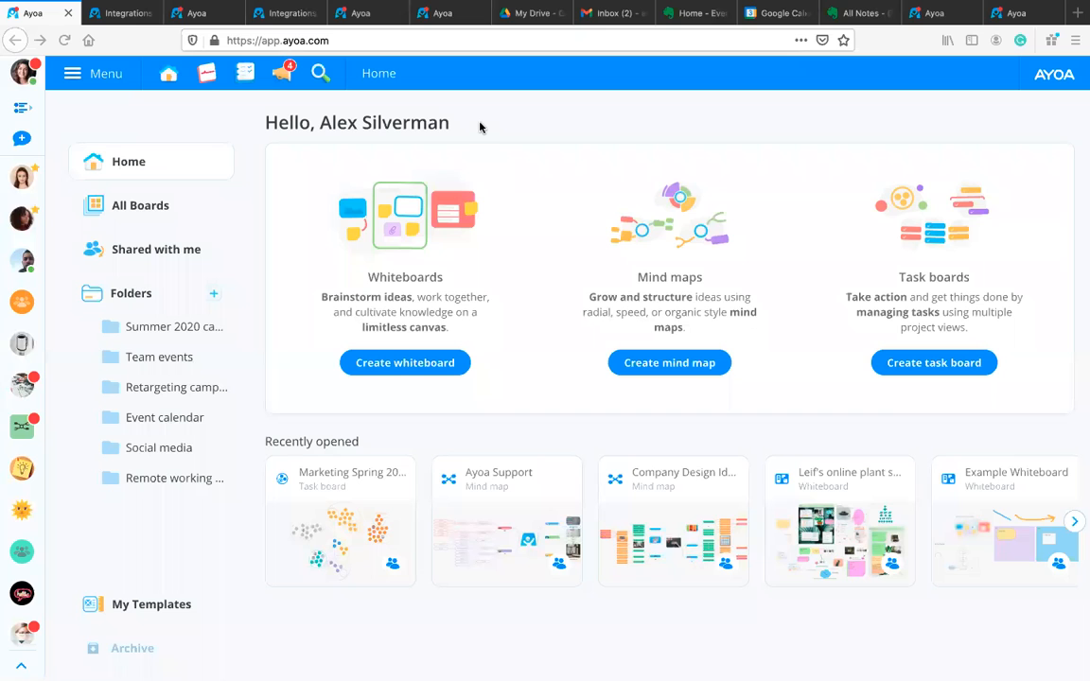
pyautogui.click(194, 16)
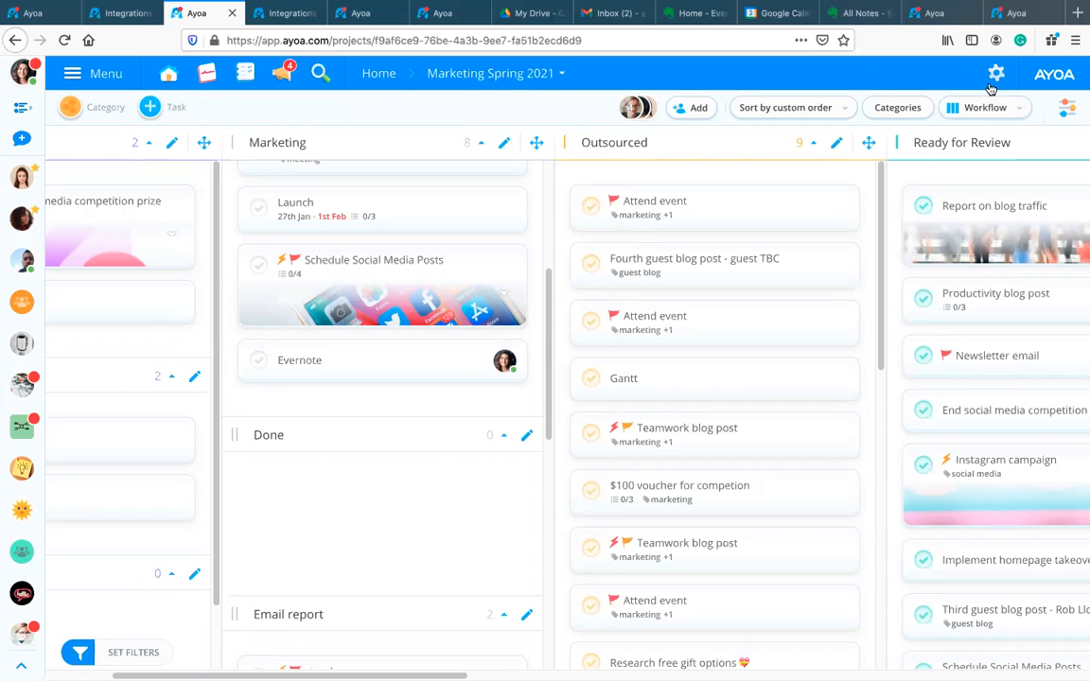
pyautogui.click(992, 74)
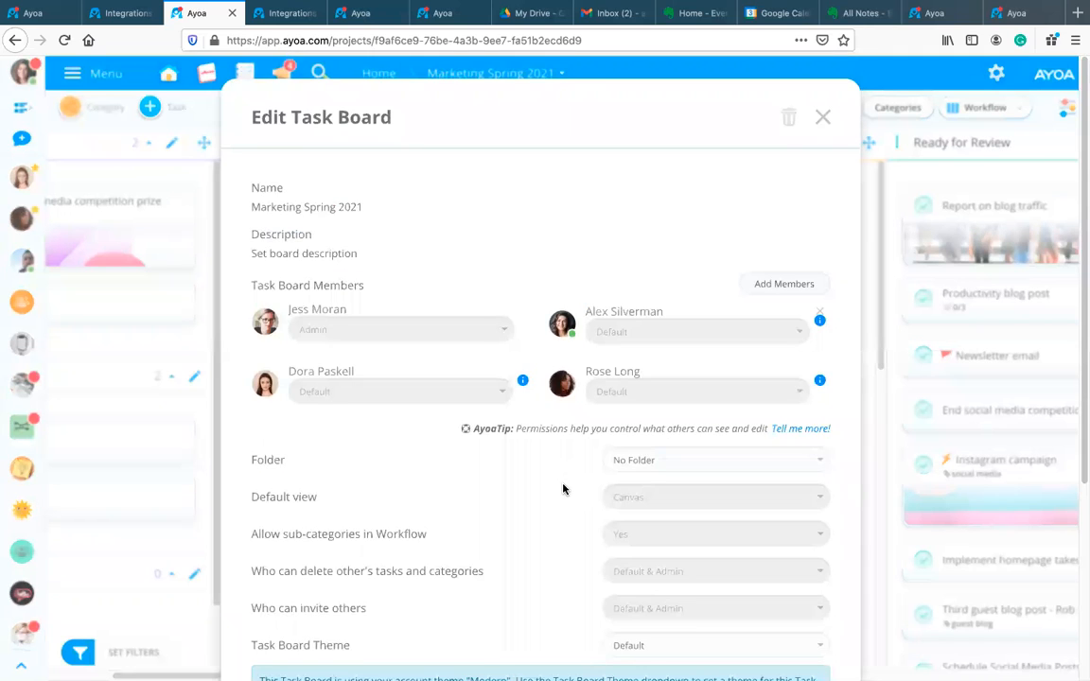
pyautogui.scroll(-5, 567, 491)
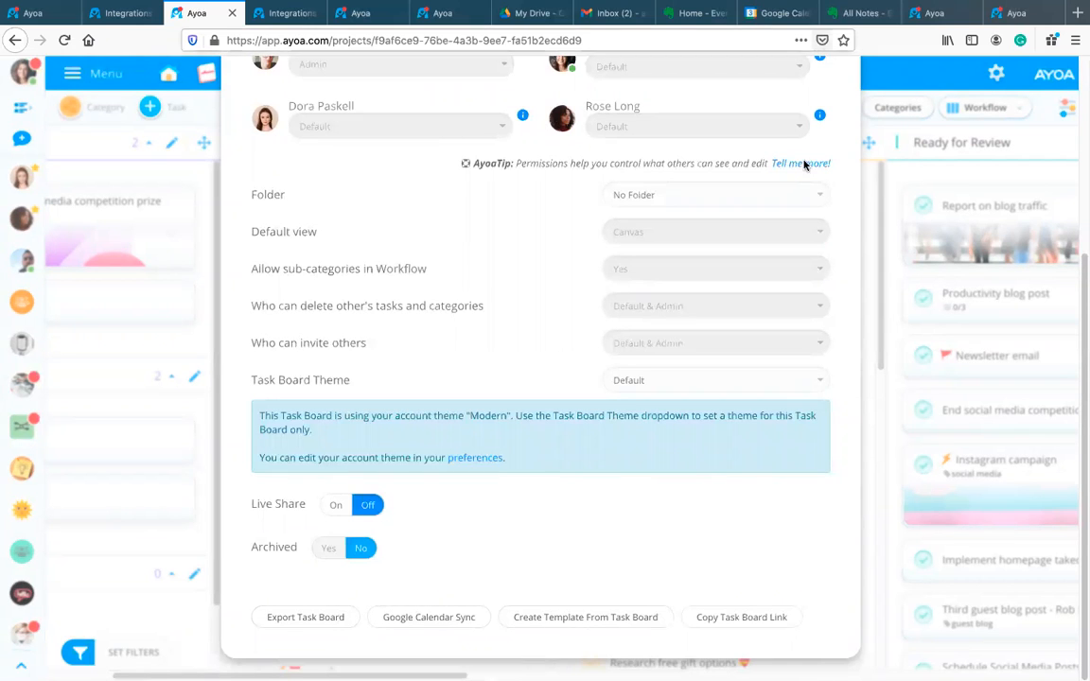
pyautogui.scroll(5, 791, 212)
pyautogui.press('Escape')
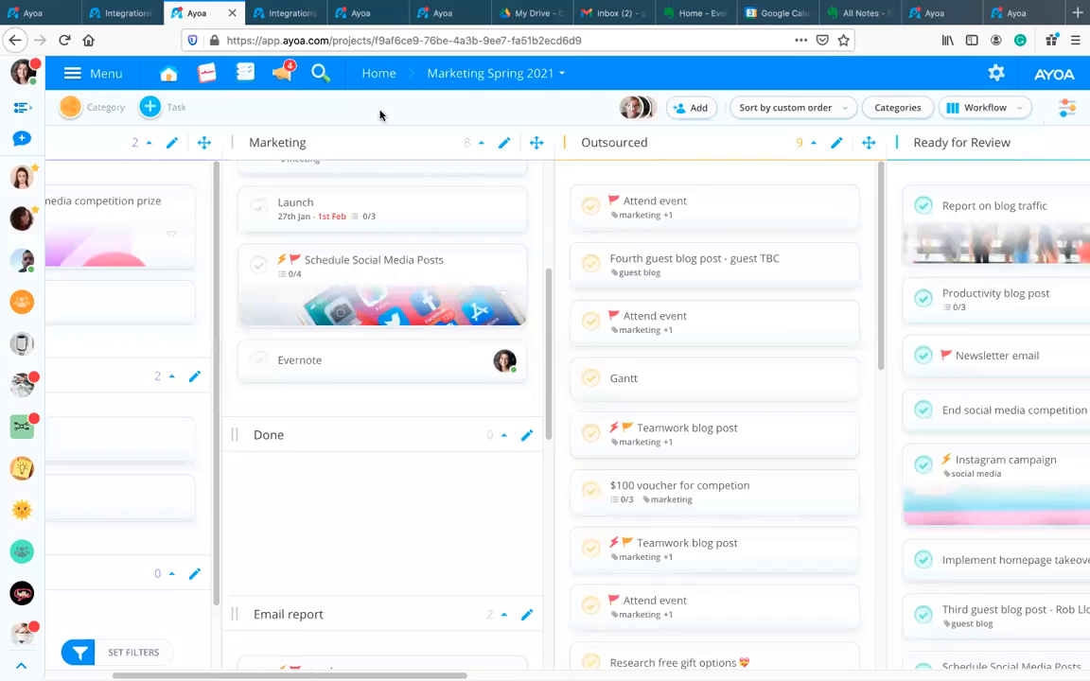
# Step: From the integrations settings page, open the task board list for export and scroll through it
pyautogui.click(125, 14)
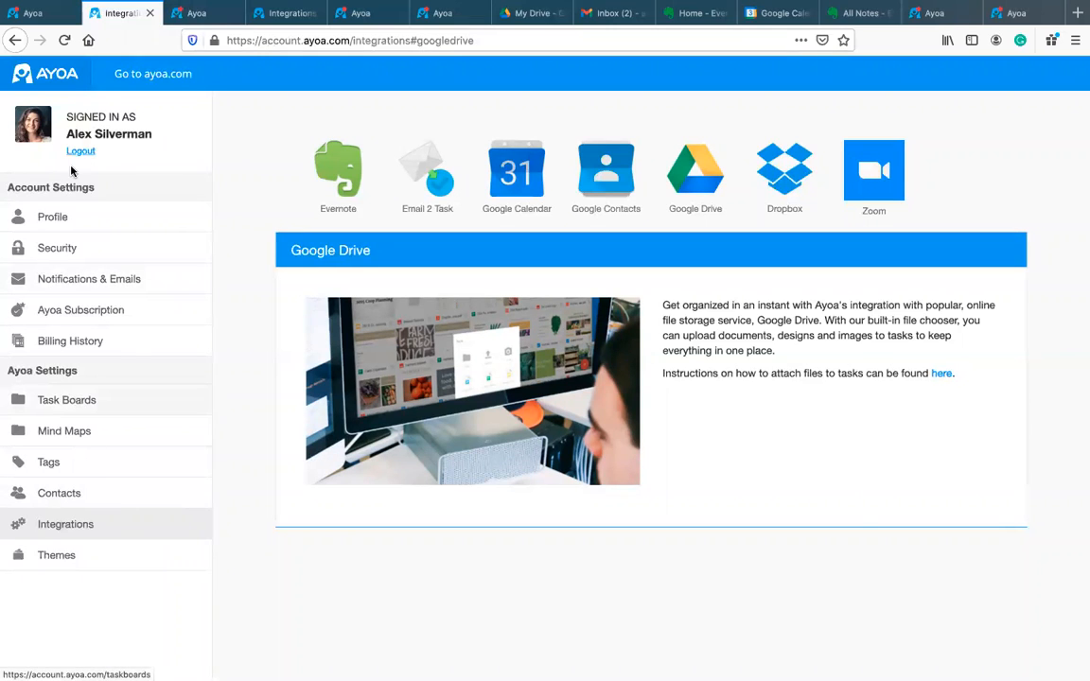
pyautogui.click(88, 403)
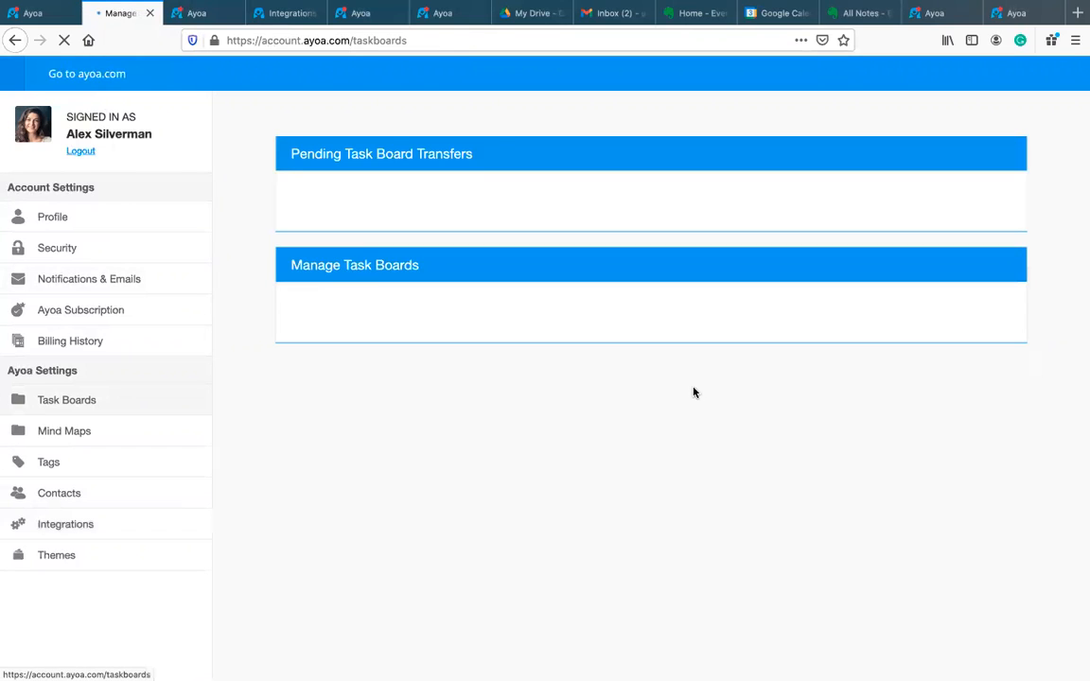
pyautogui.scroll(-10, 958, 316)
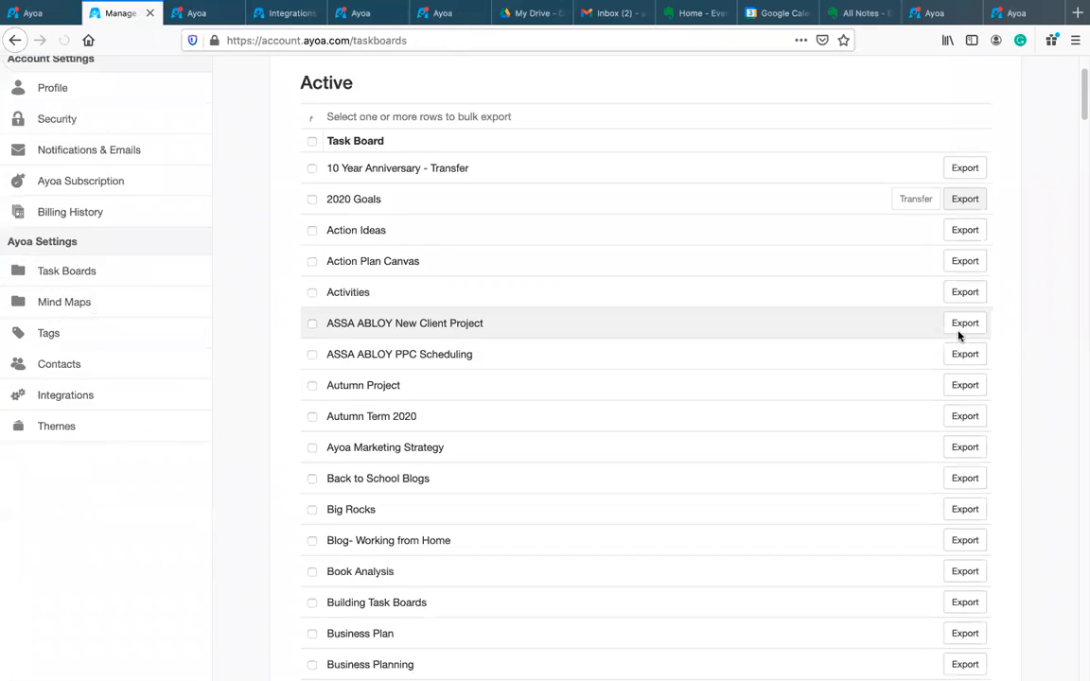
pyautogui.scroll(-20, 953, 399)
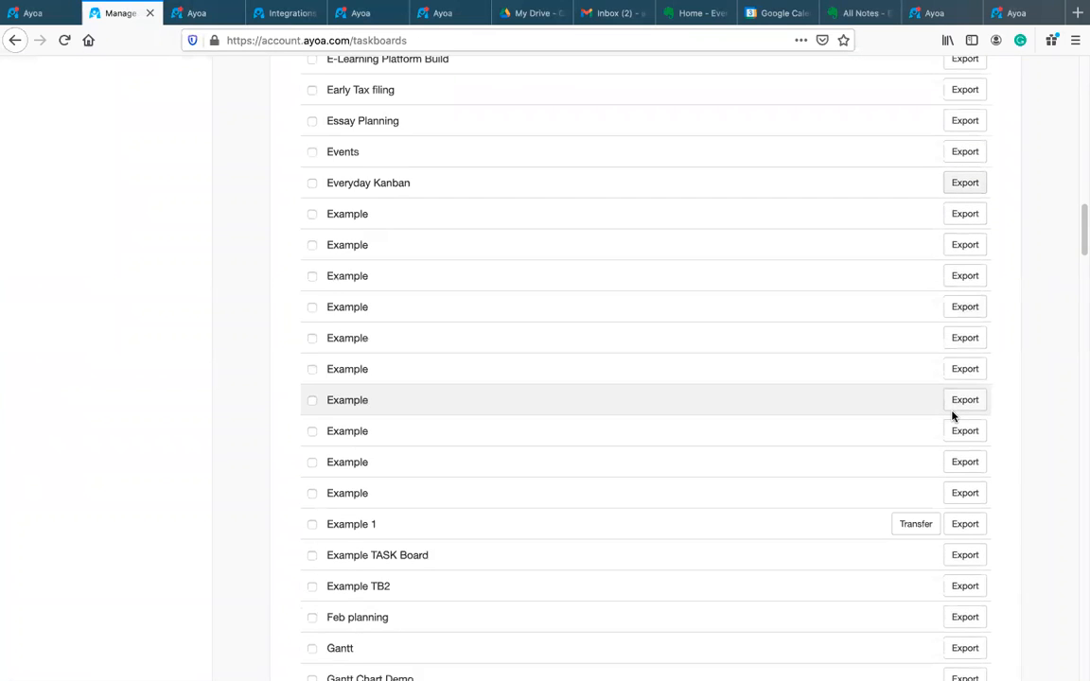
pyautogui.scroll(20, 950, 416)
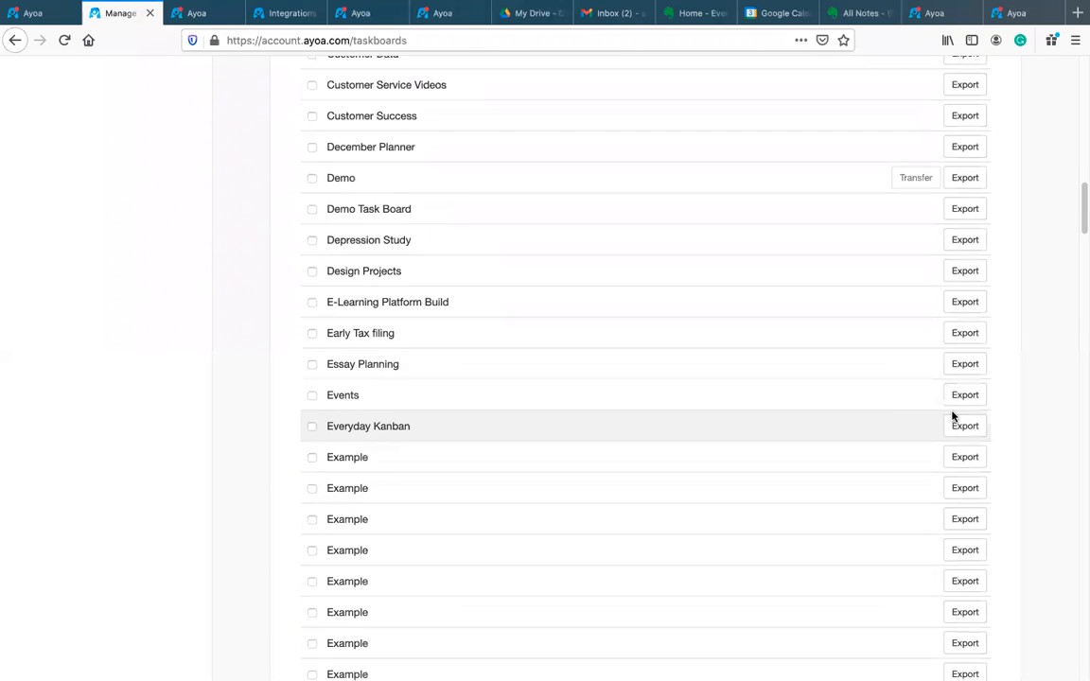
pyautogui.scroll(-20, 576, 359)
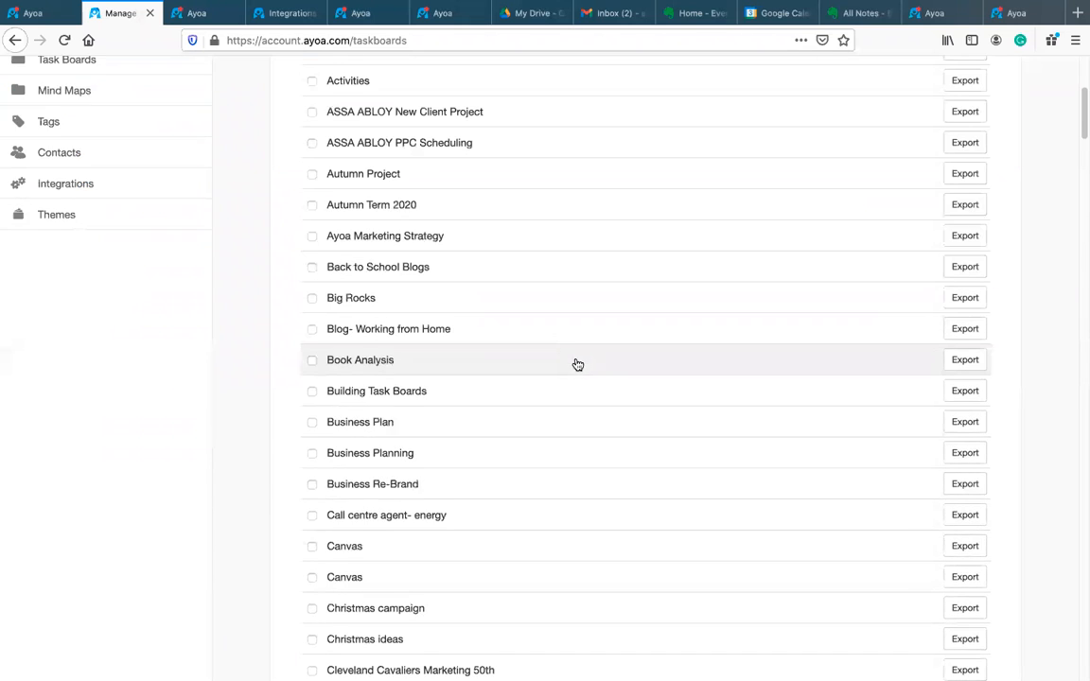
pyautogui.scroll(-20, 576, 368)
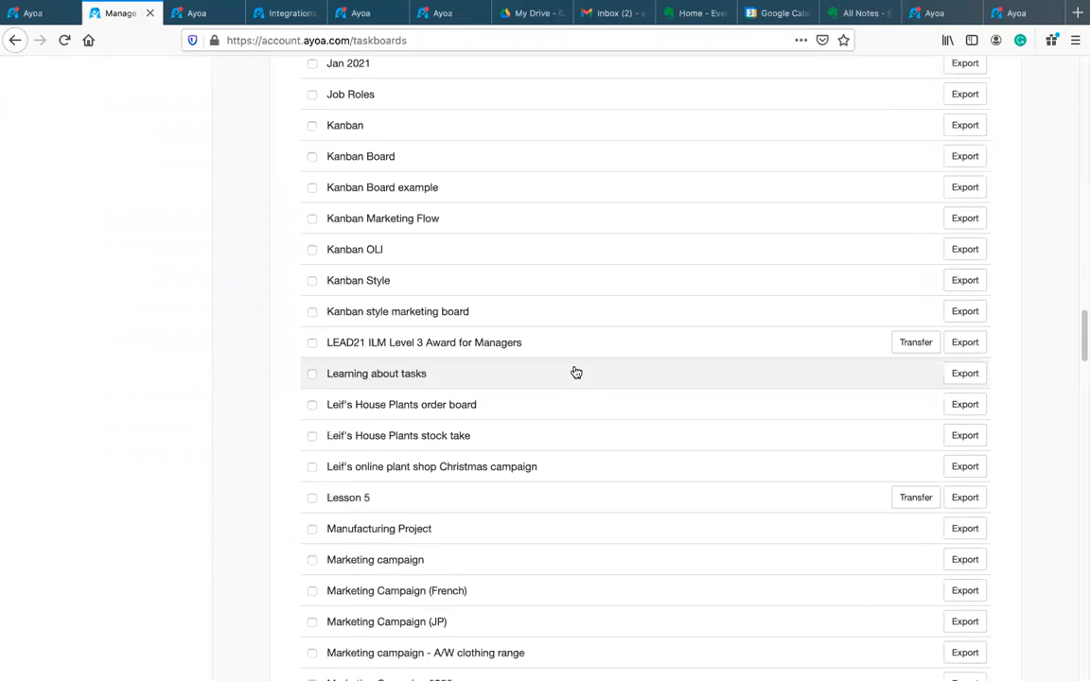
pyautogui.scroll(-20, 576, 379)
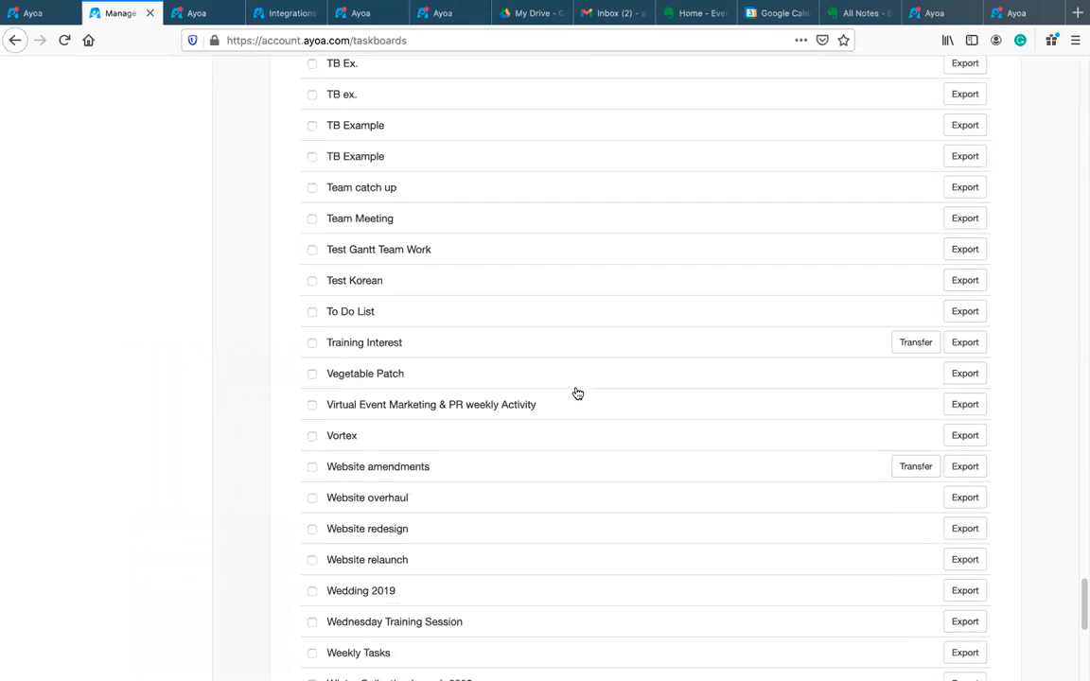
pyautogui.scroll(2, 543, 369)
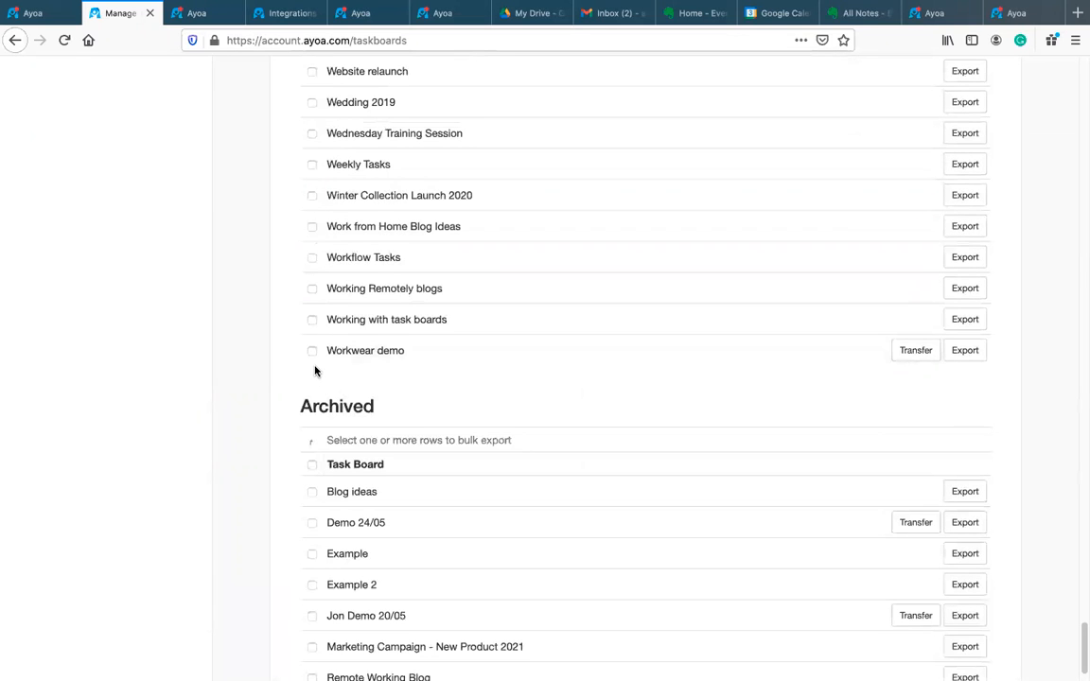
pyautogui.scroll(2, 326, 311)
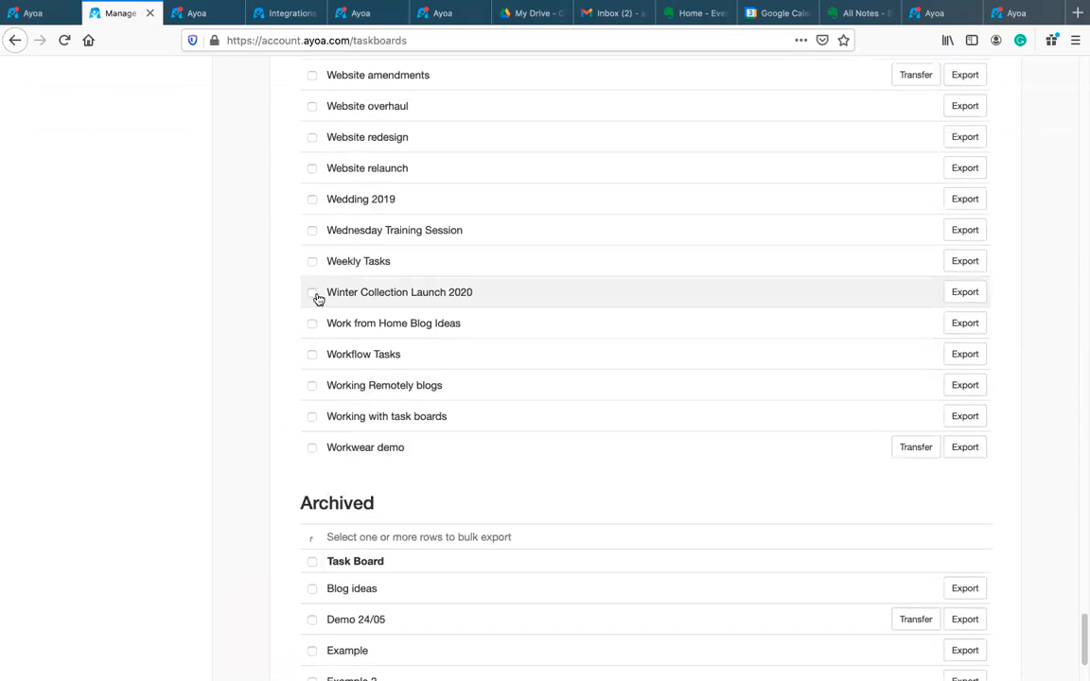
# Step: Tick Weekly Tasks, Winter Collection Launch 2020 and Work from Home Blog Ideas for export
pyautogui.click(313, 263)
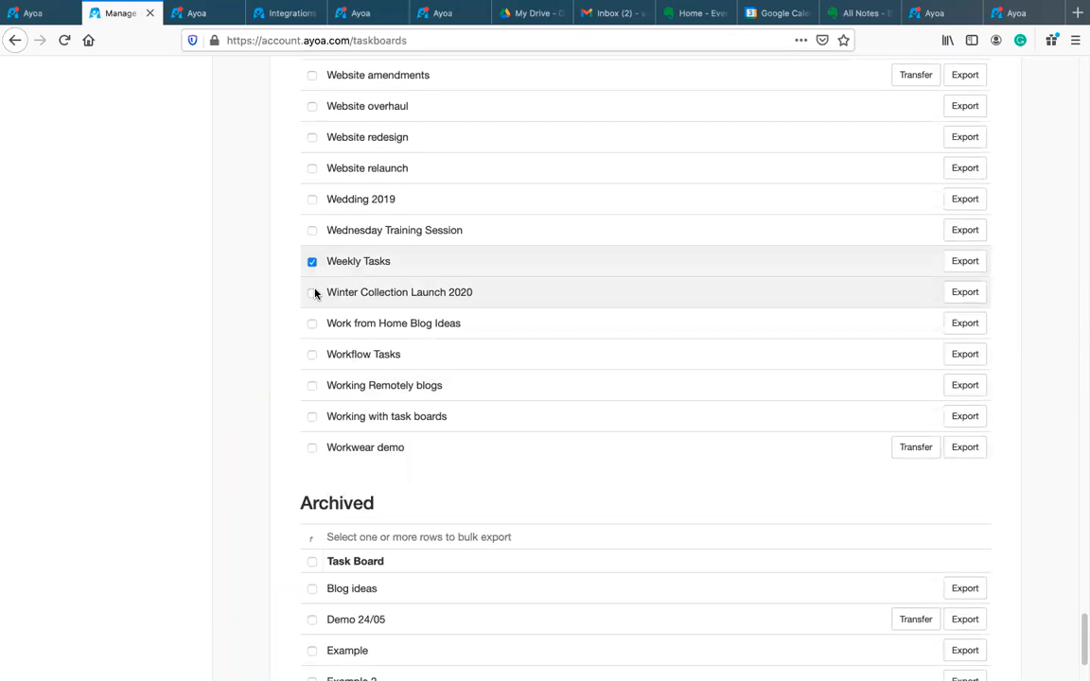
pyautogui.click(313, 293)
pyautogui.click(313, 322)
pyautogui.scroll(2, 722, 338)
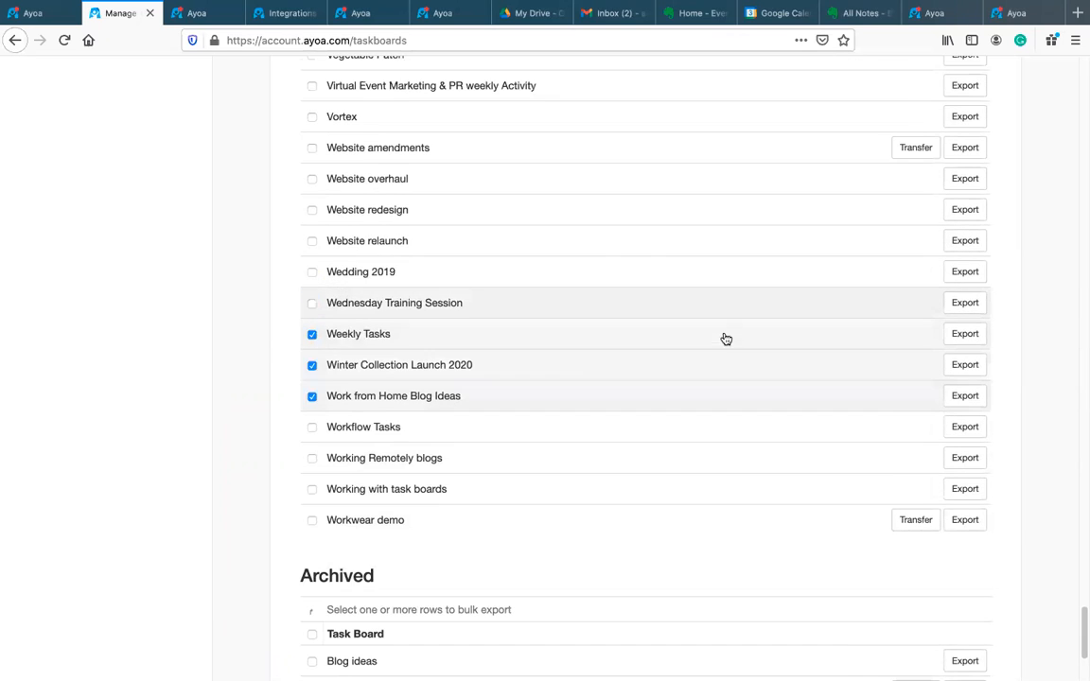
pyautogui.scroll(2, 972, 360)
pyautogui.scroll(15, 974, 361)
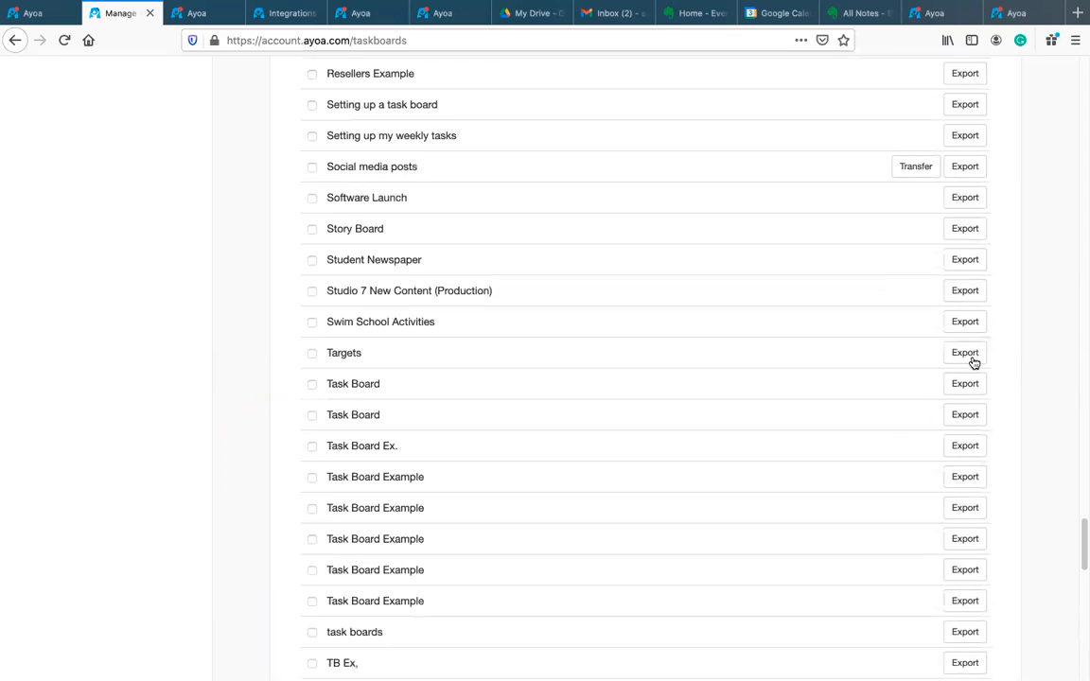
pyautogui.moveTo(1081, 534); pyautogui.dragTo(1081, 75)
# Step: Export the three marked task boards to CSV, including completed tasks and removing newlines from task notes
pyautogui.click(408, 247)
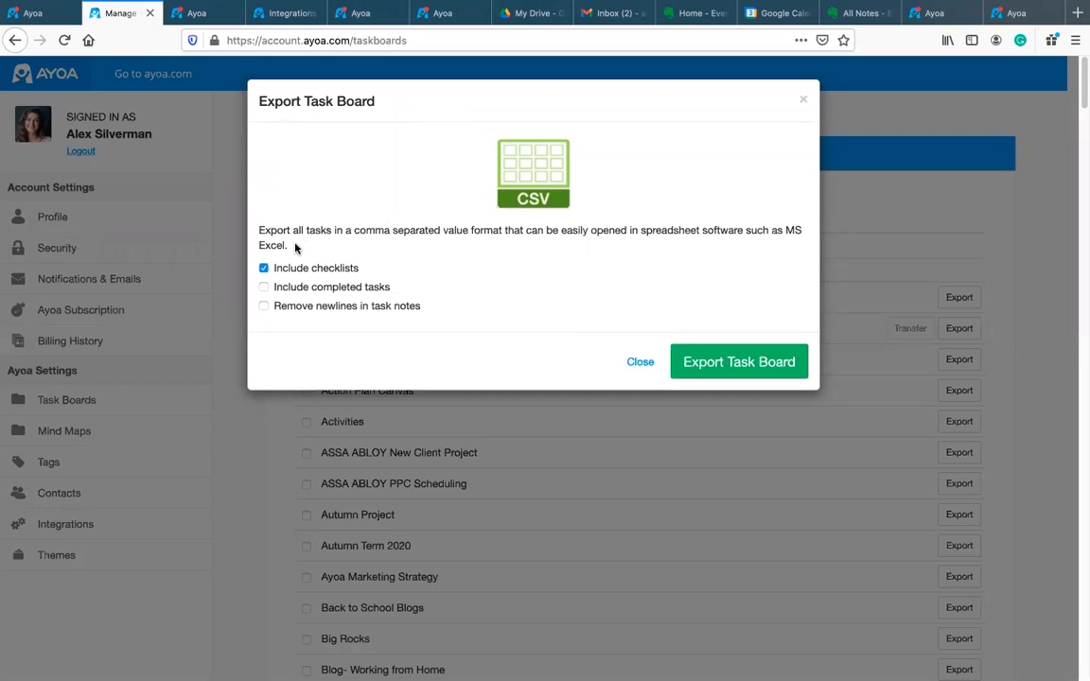
pyautogui.click(264, 288)
pyautogui.click(265, 307)
pyautogui.click(771, 374)
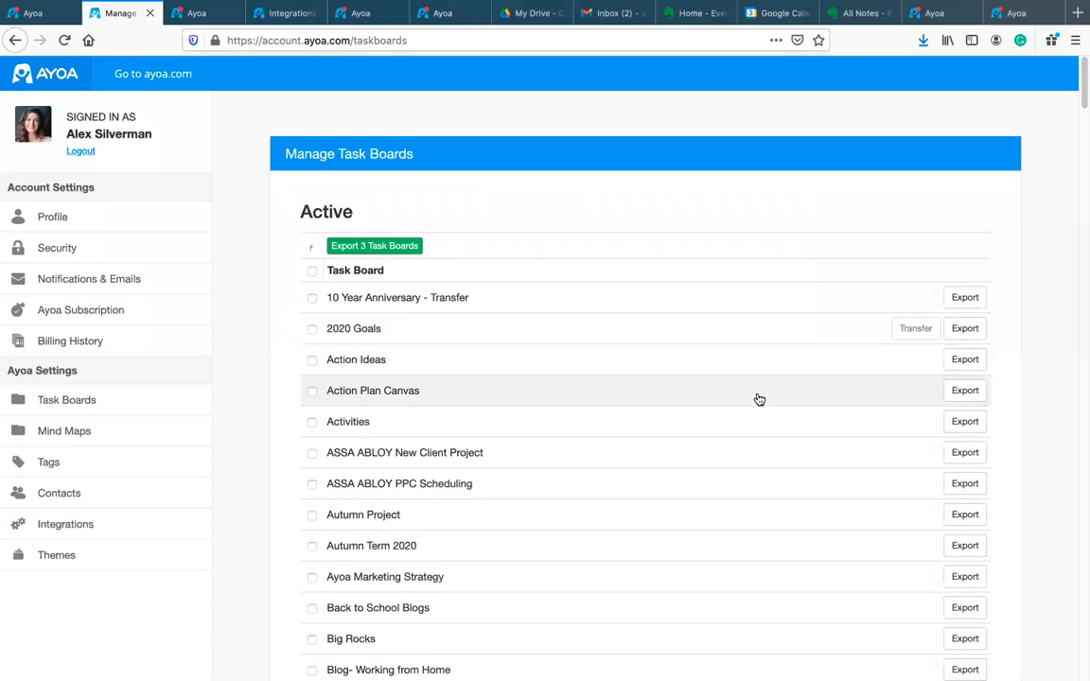
pyautogui.scroll(-1, 573, 386)
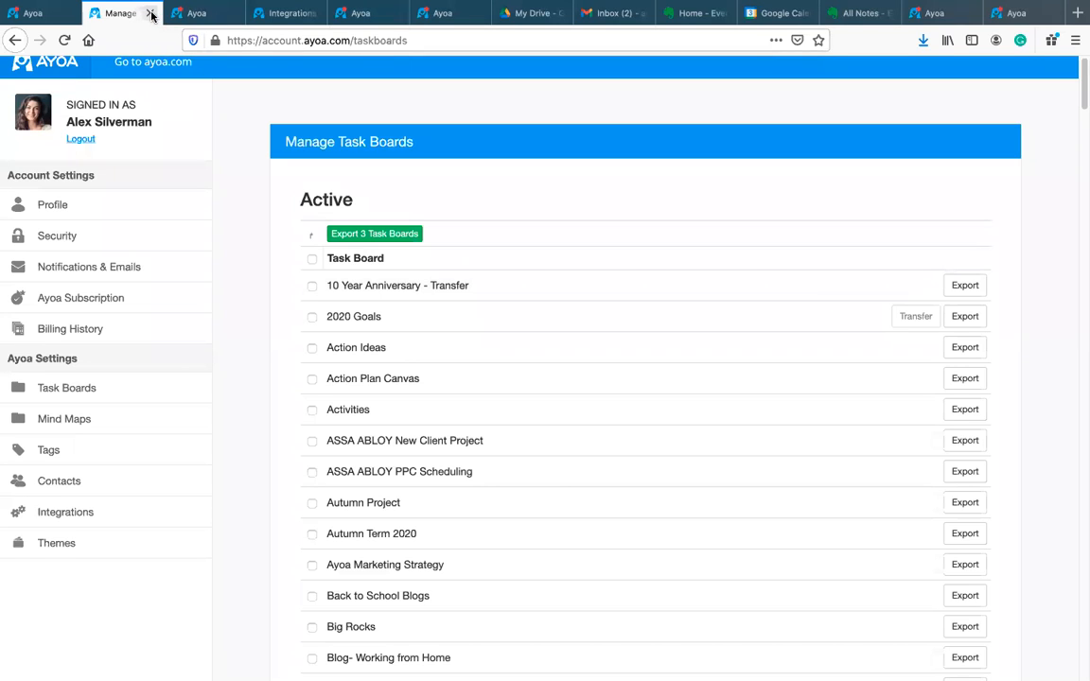
# Step: Move through profile, home, notifications and open tabs to reach the Company Design Ideas 2021 mind map
pyautogui.click(74, 205)
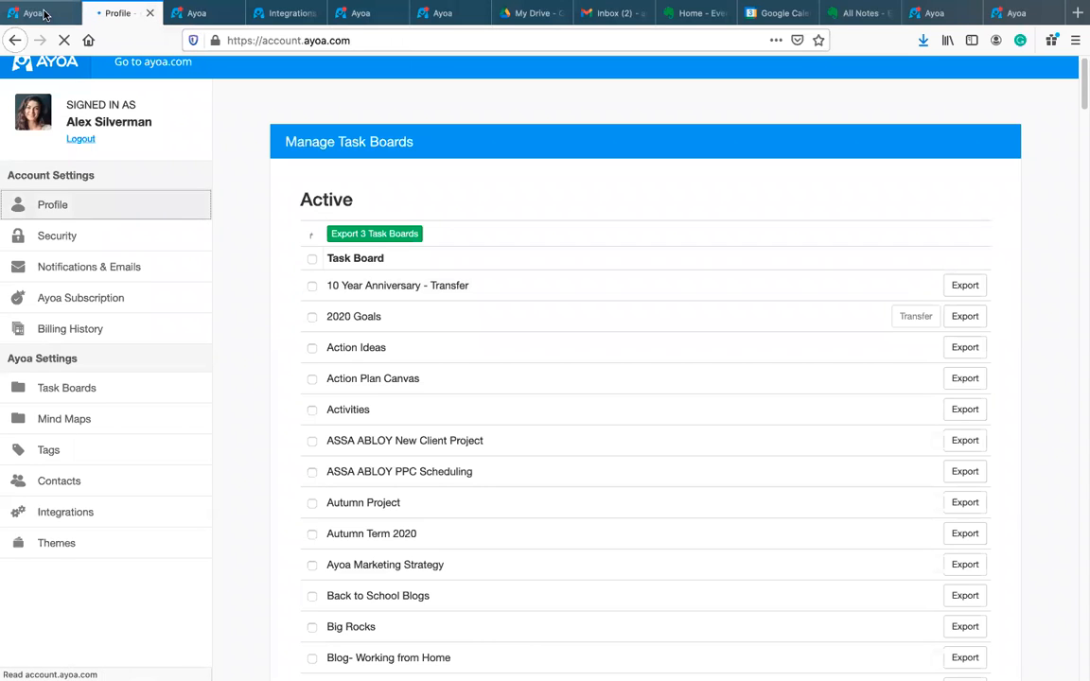
pyautogui.click(38, 14)
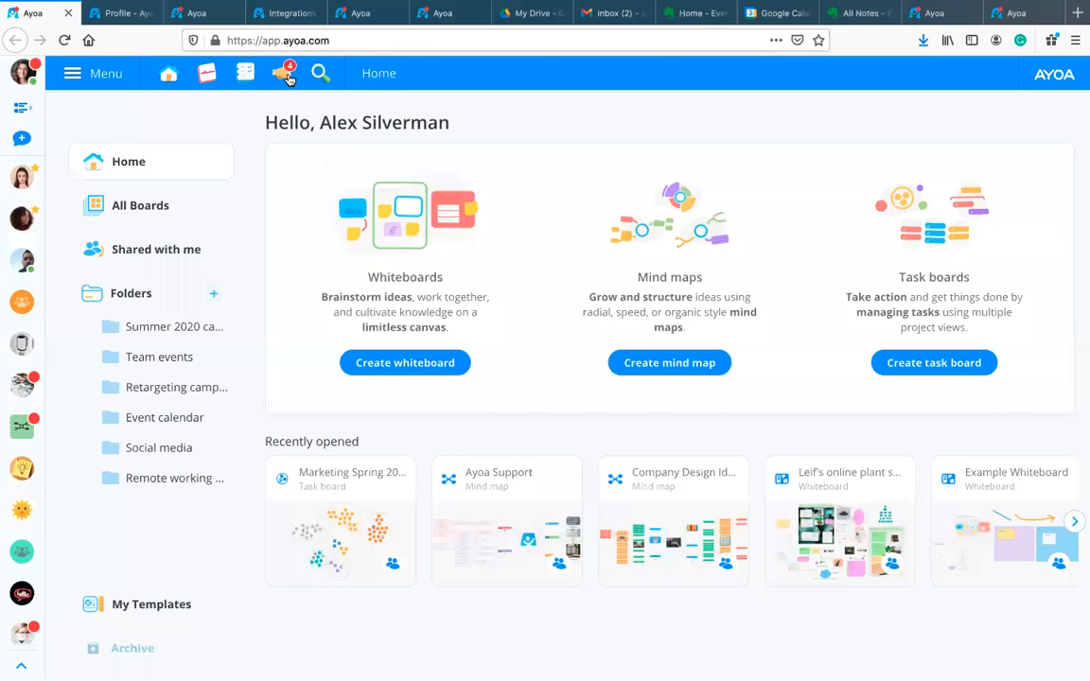
pyautogui.click(288, 77)
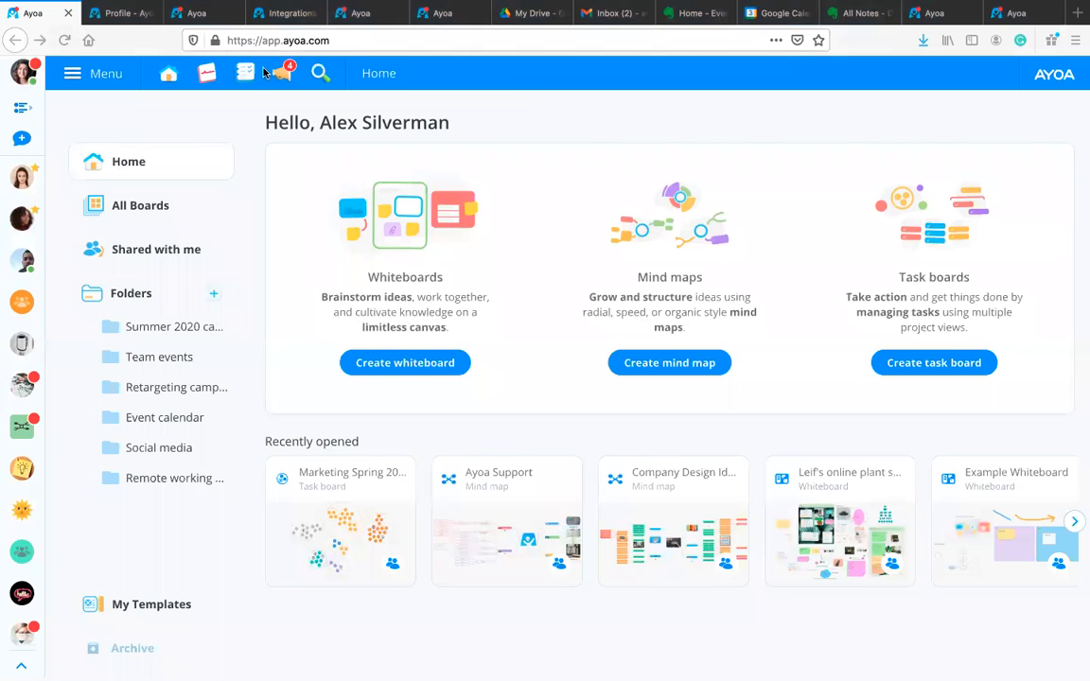
pyautogui.click(196, 12)
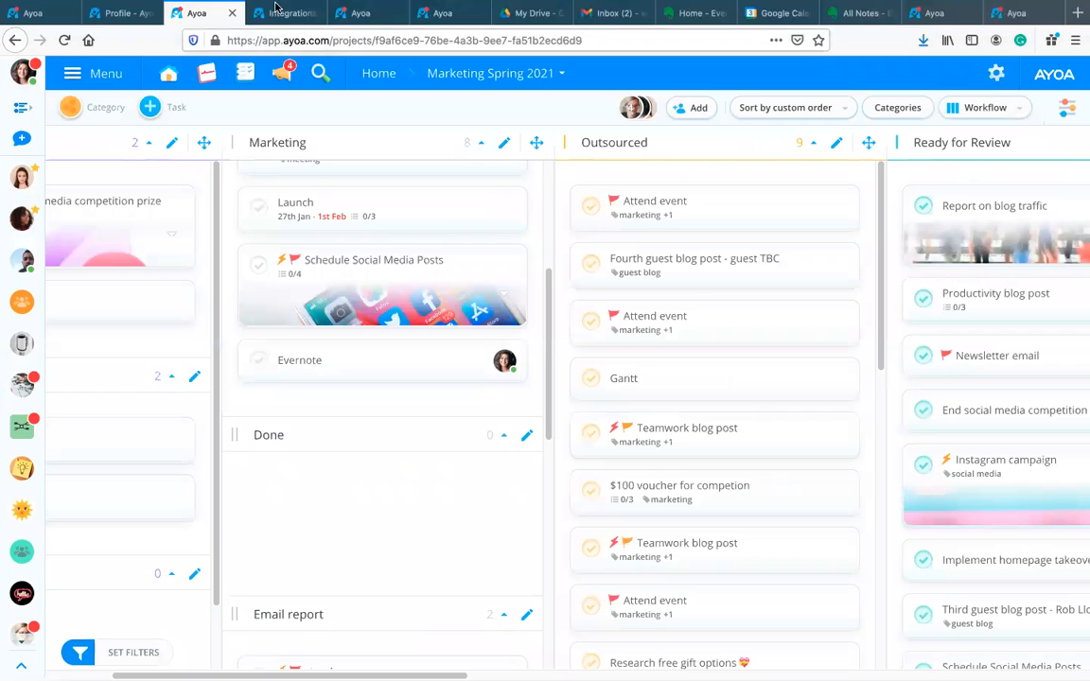
pyautogui.click(359, 13)
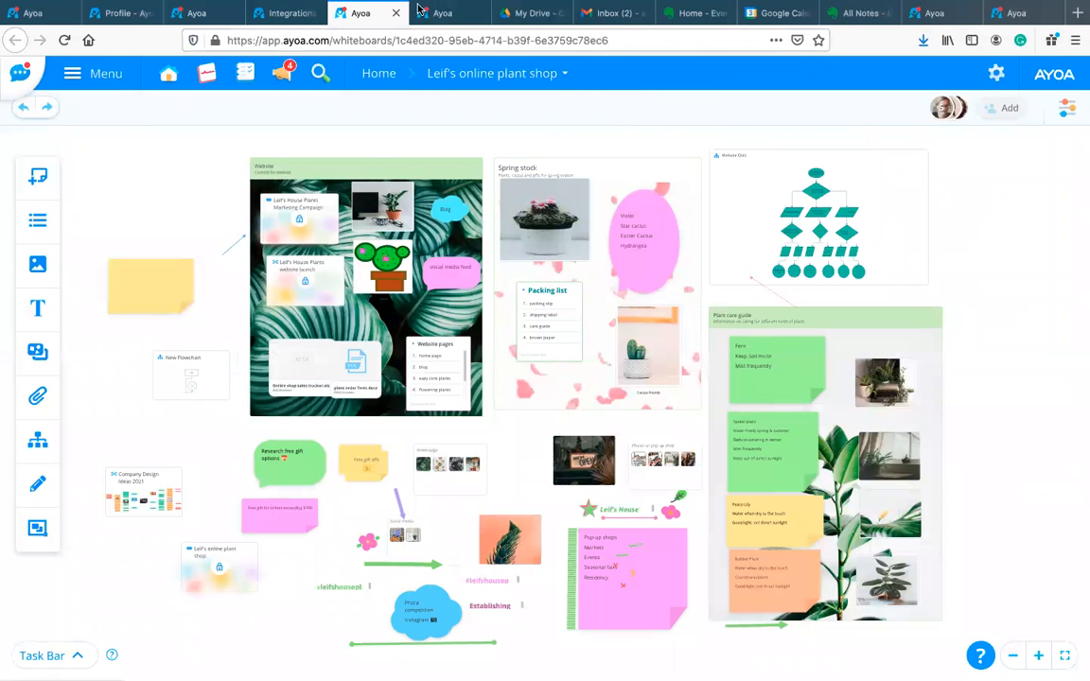
pyautogui.click(421, 11)
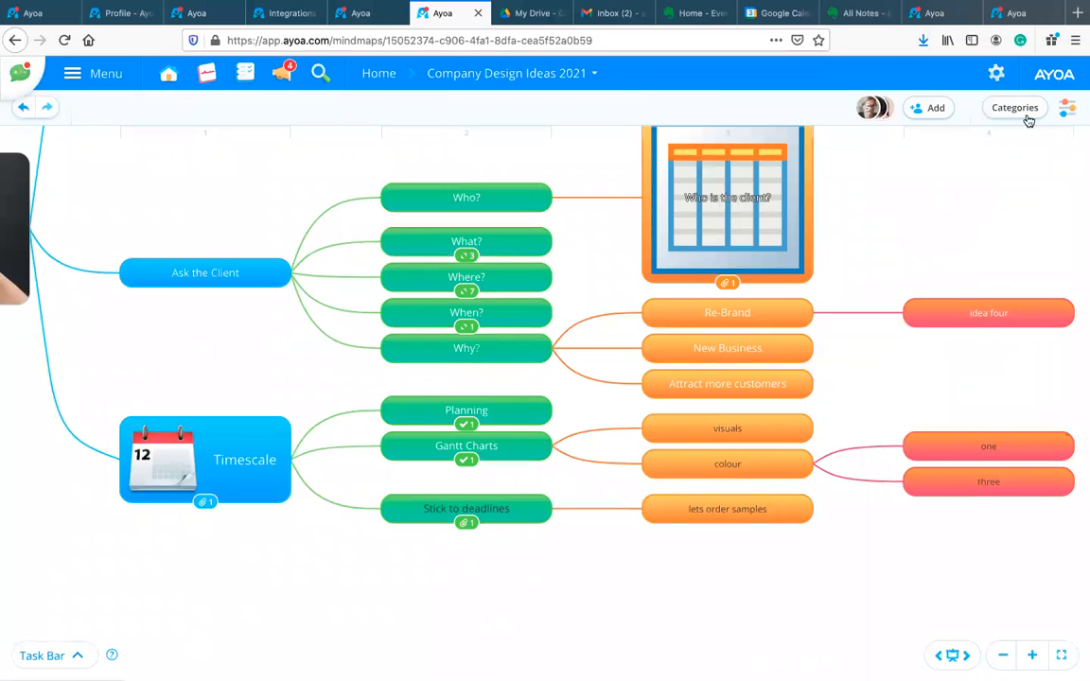
# Step: Export the mind map as Word document company-design-ideas-2021.docx and open the downloaded file
pyautogui.click(1066, 111)
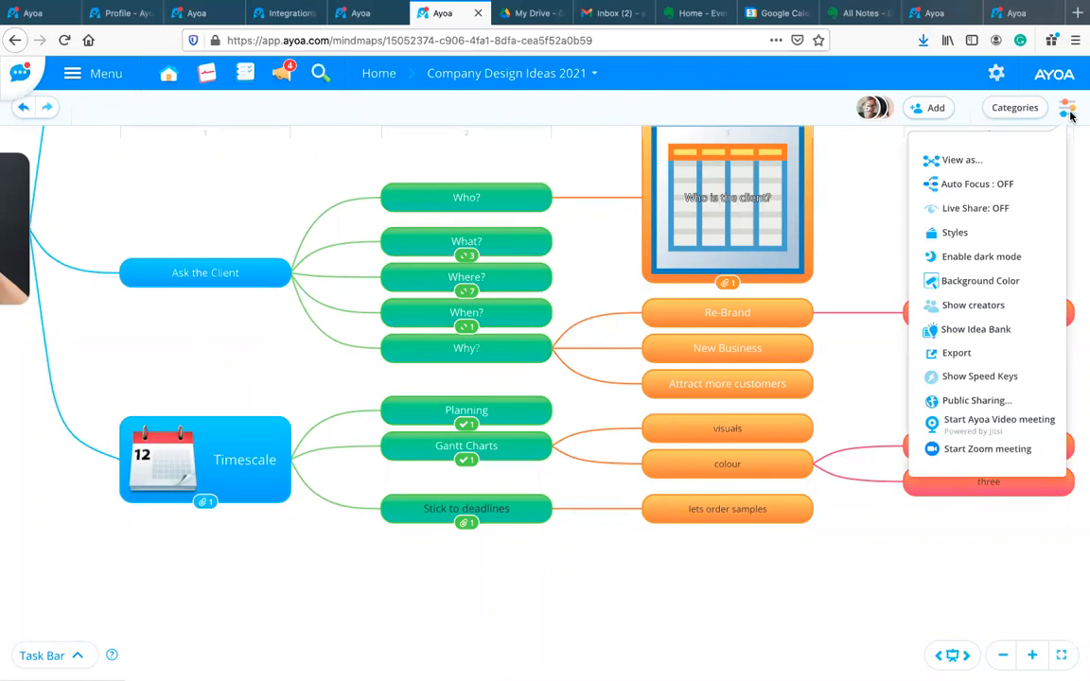
pyautogui.click(956, 353)
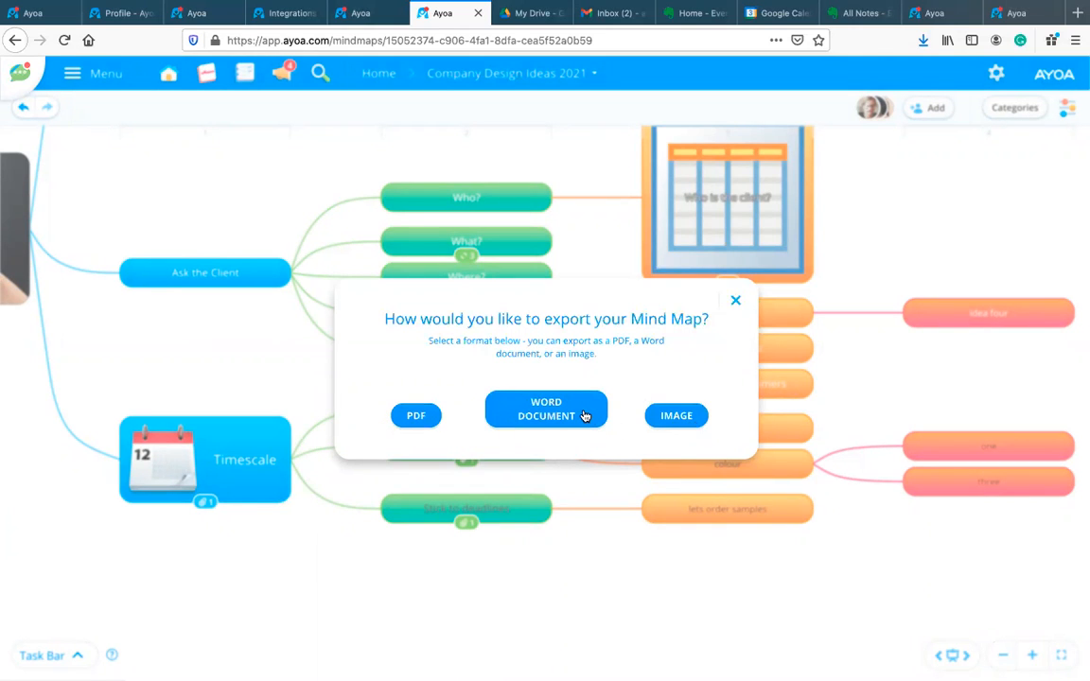
pyautogui.click(554, 416)
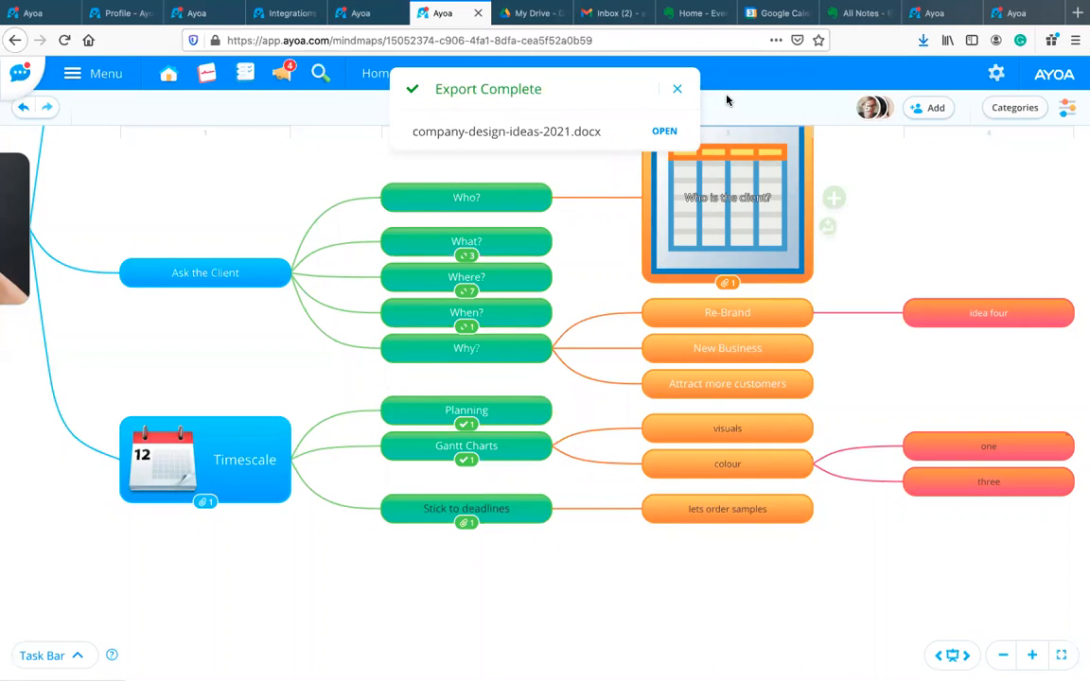
pyautogui.moveTo(526, 104); pyautogui.dragTo(687, 107)
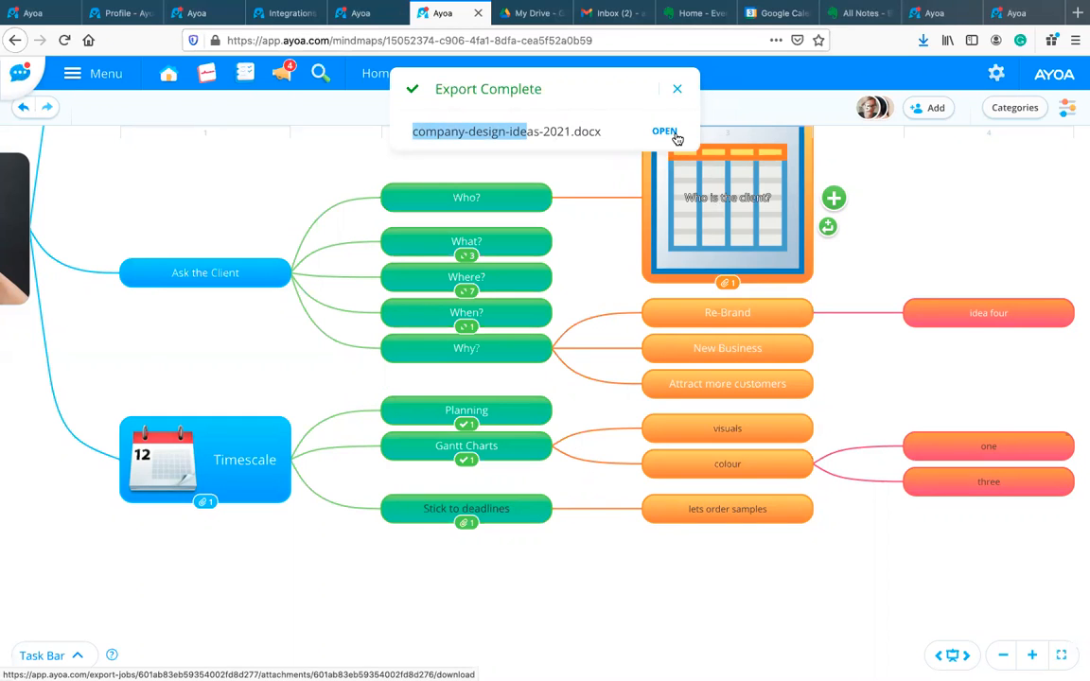
pyautogui.click(676, 137)
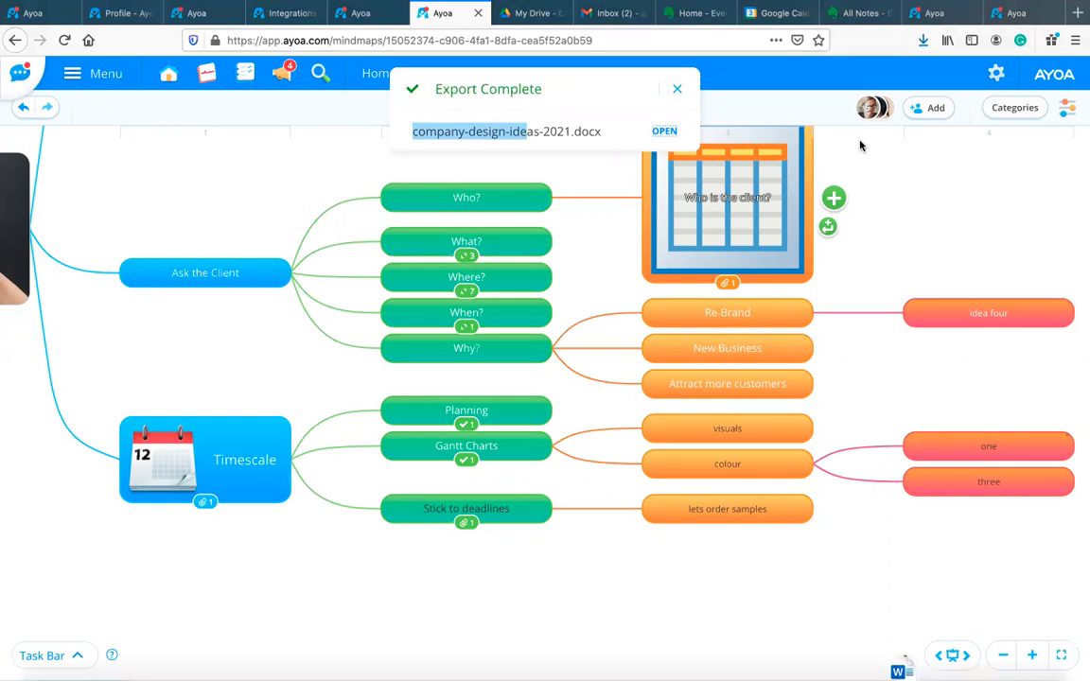
# Step: Pan the mind map to recentre on Company Redesign and make the browser window active again
pyautogui.click(657, 135)
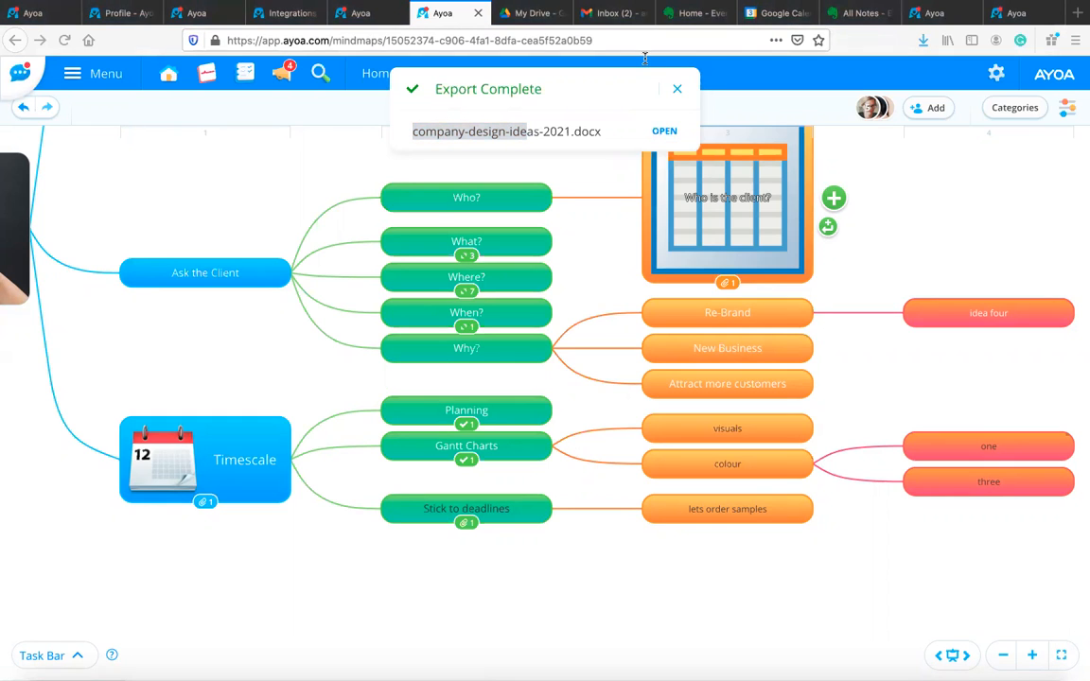
pyautogui.click(210, 177)
pyautogui.moveTo(282, 168); pyautogui.dragTo(742, 282)
pyautogui.moveTo(551, 373); pyautogui.dragTo(654, 436)
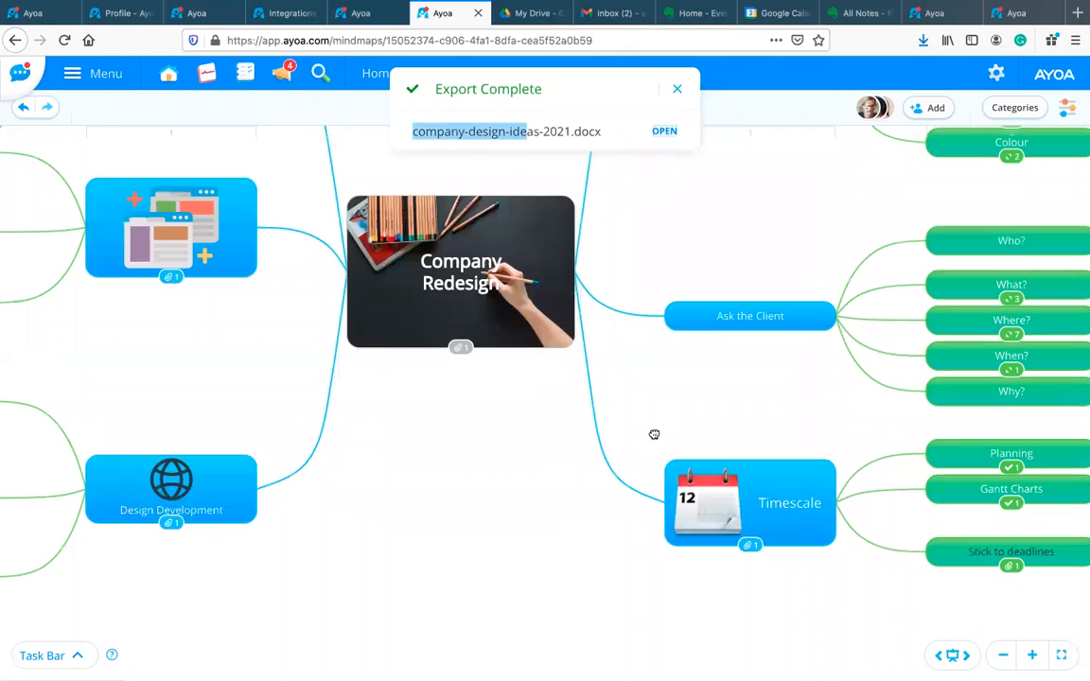
pyautogui.moveTo(413, 441); pyautogui.dragTo(423, 439)
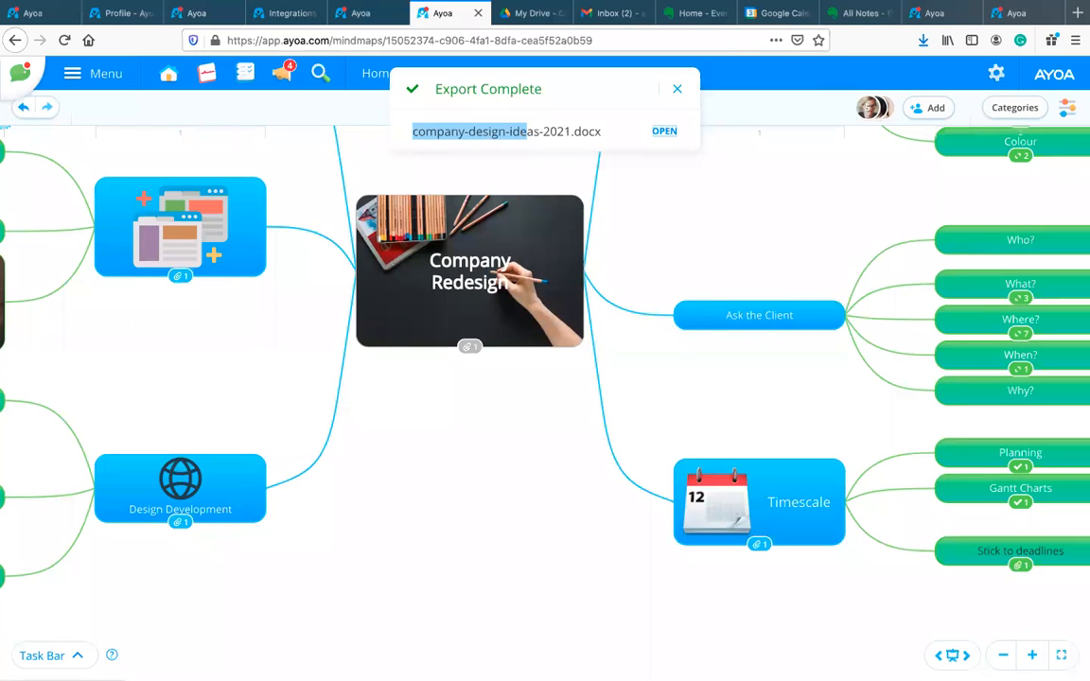
pyautogui.click(664, 132)
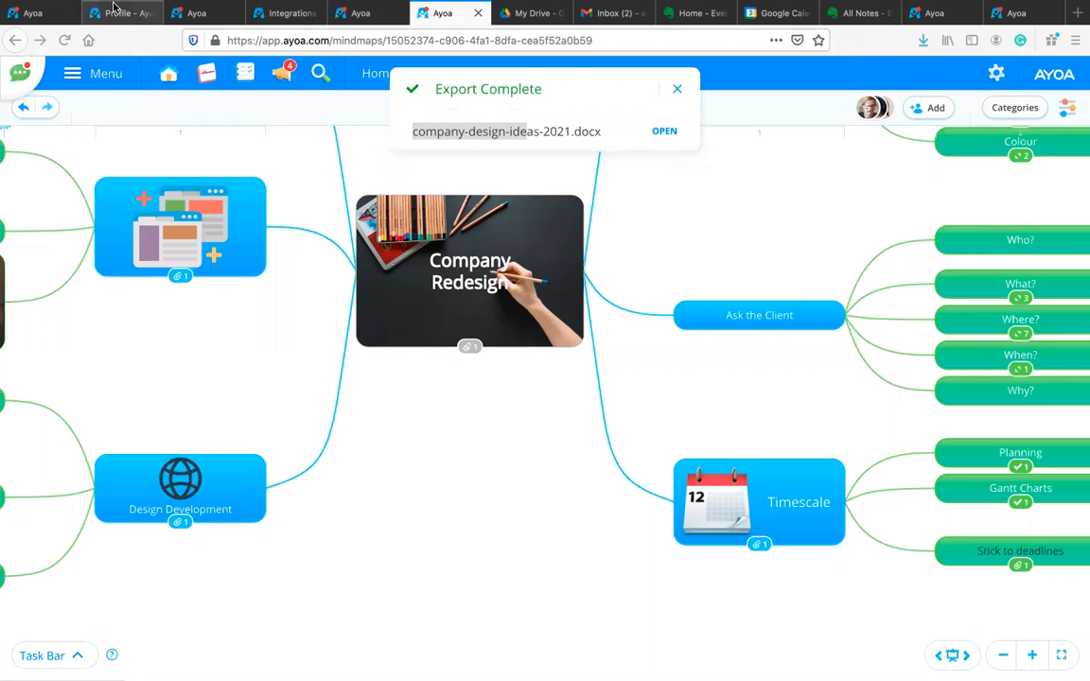
pyautogui.moveTo(115, 3)
pyautogui.click(39, 26)
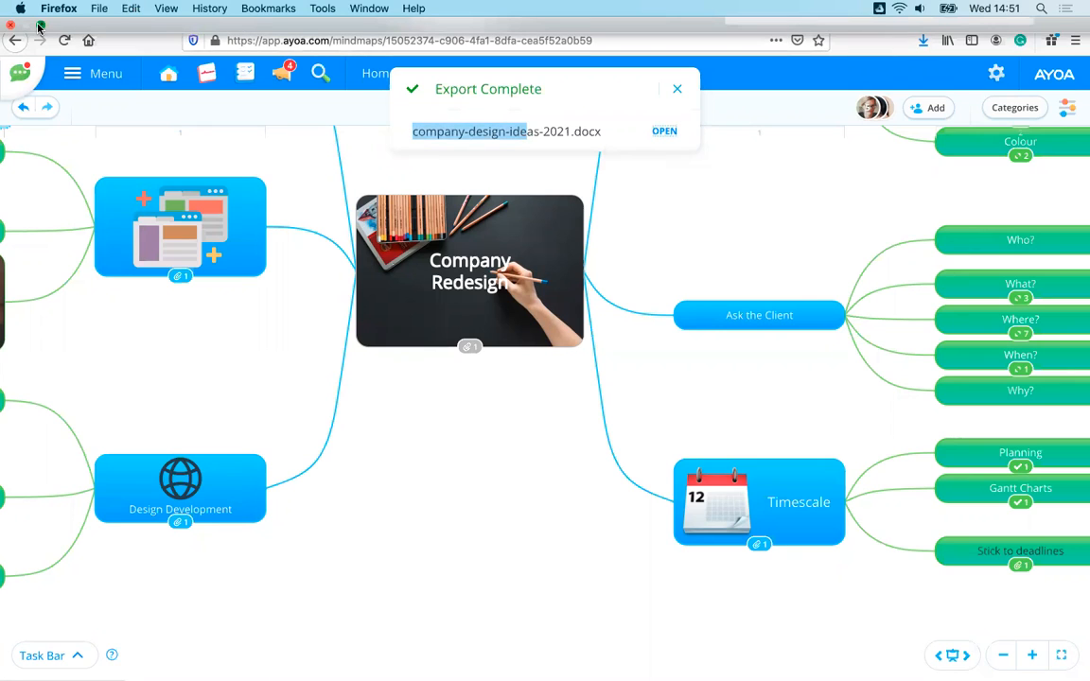
# Step: Leave full screen, scroll through the 8-page Word outline and back to the top, then minimise Word
pyautogui.click(39, 25)
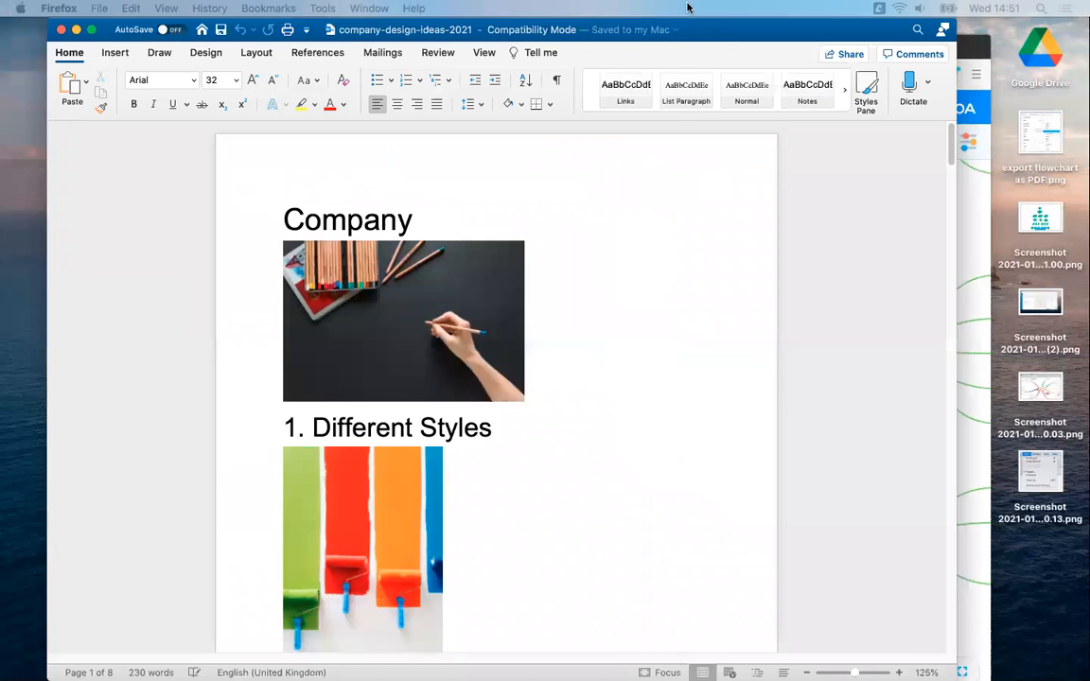
pyautogui.scroll(-3, 830, 297)
pyautogui.scroll(-12, 830, 297)
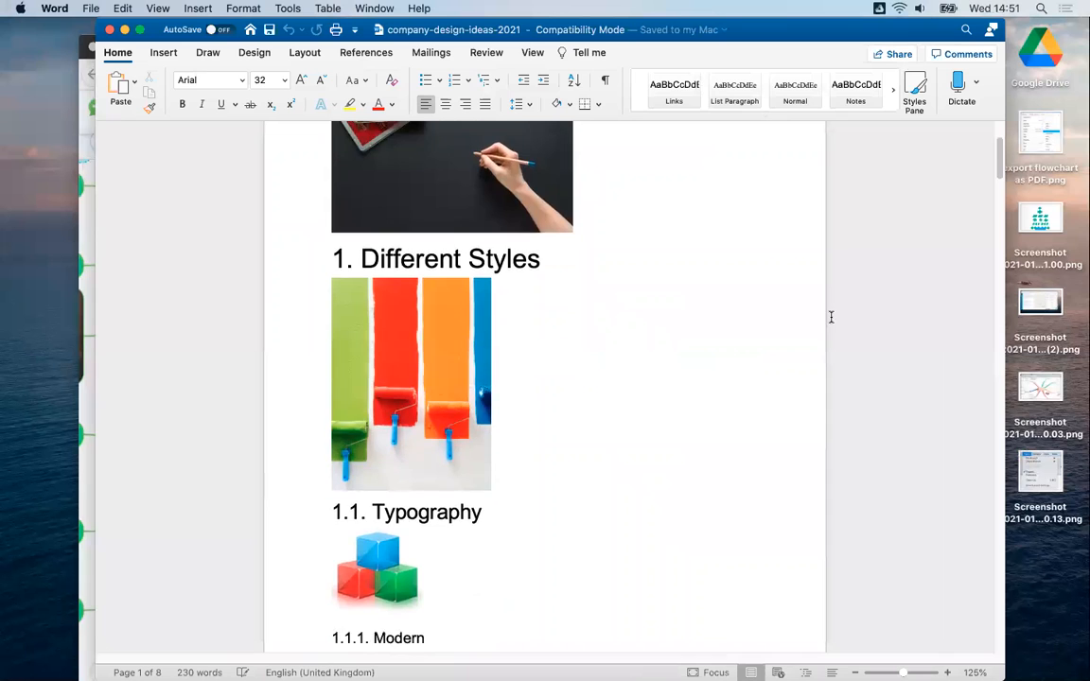
pyautogui.scroll(-4, 828, 322)
pyautogui.scroll(15, 827, 321)
pyautogui.scroll(3, 778, 299)
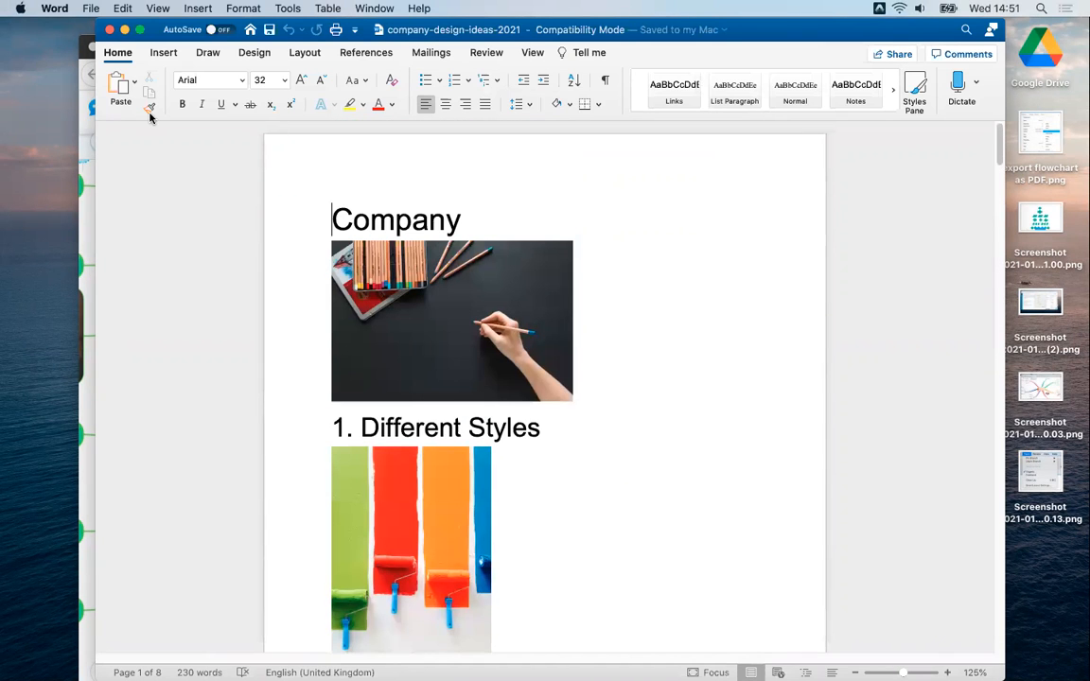
pyautogui.click(124, 30)
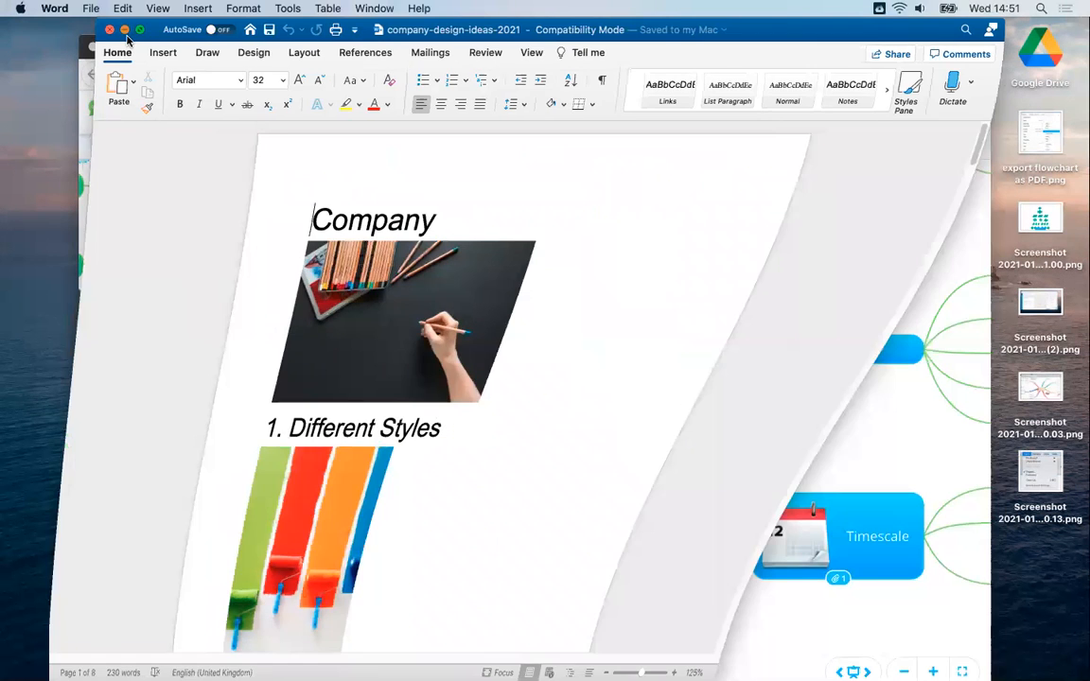
pyautogui.click(124, 46)
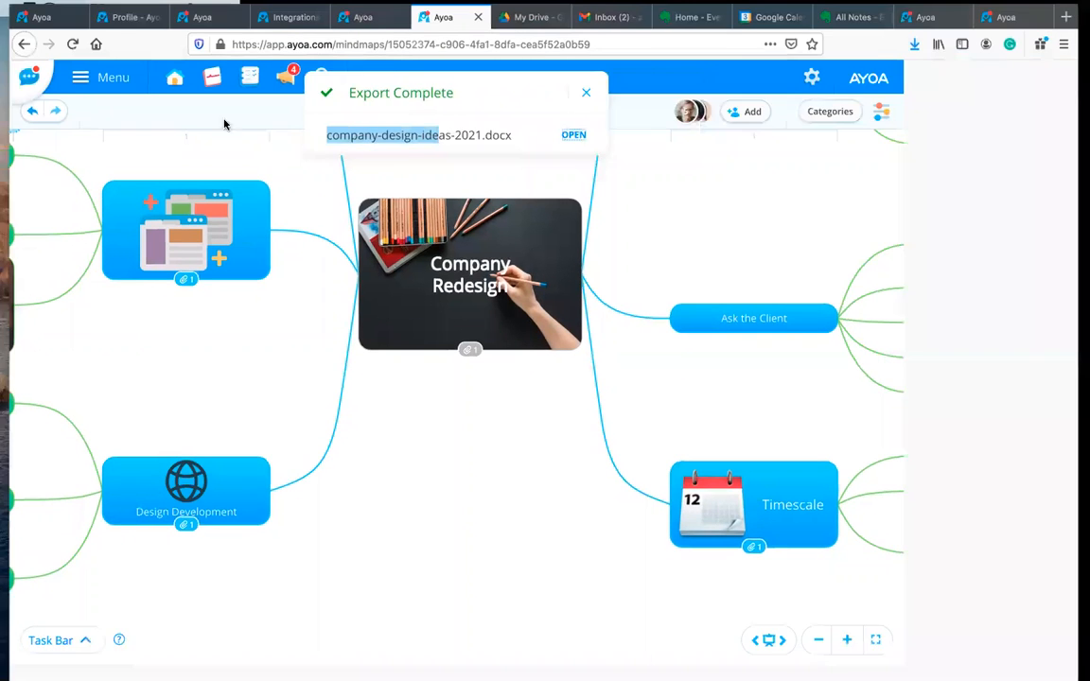
pyautogui.click(677, 91)
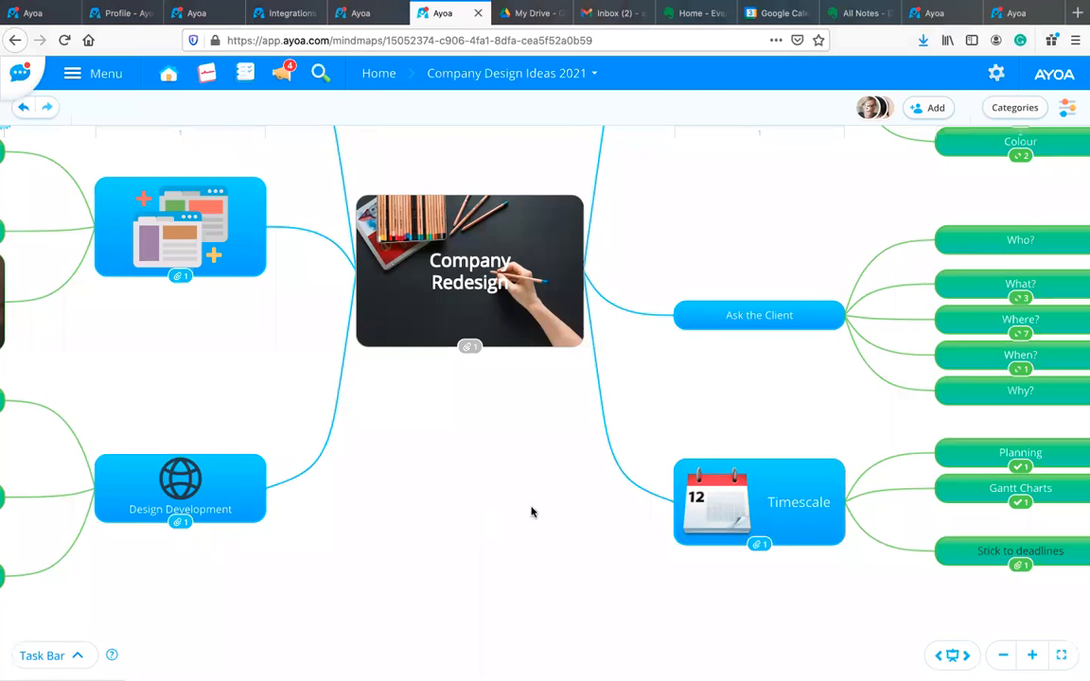
pyautogui.moveTo(634, 573); pyautogui.dragTo(669, 542)
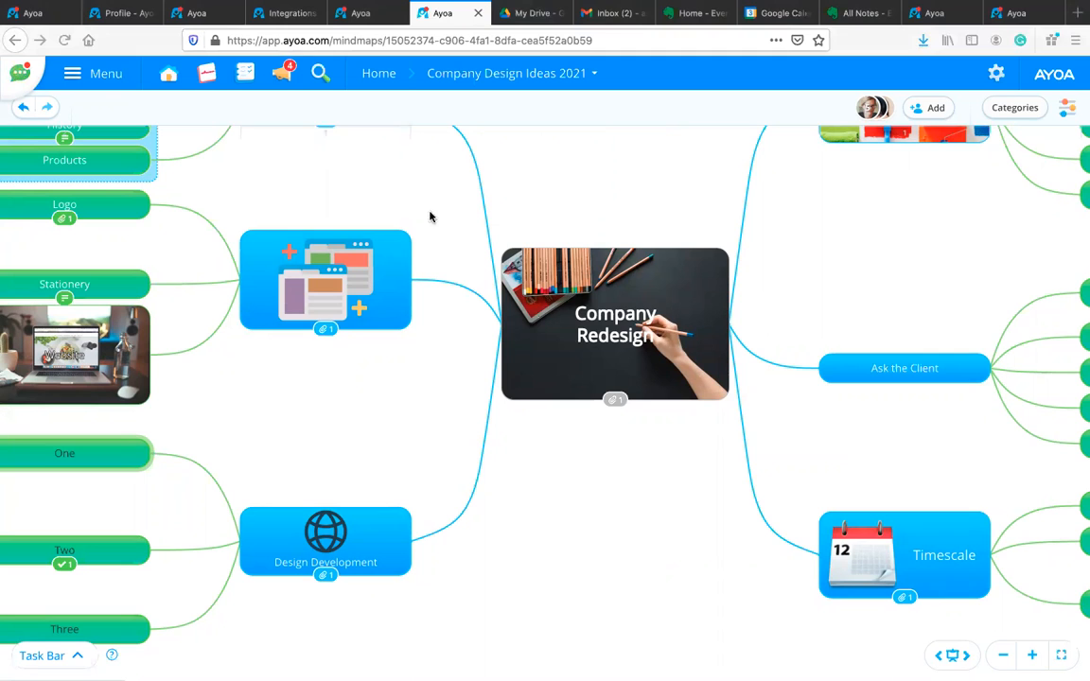
pyautogui.moveTo(378, 172); pyautogui.dragTo(534, 245)
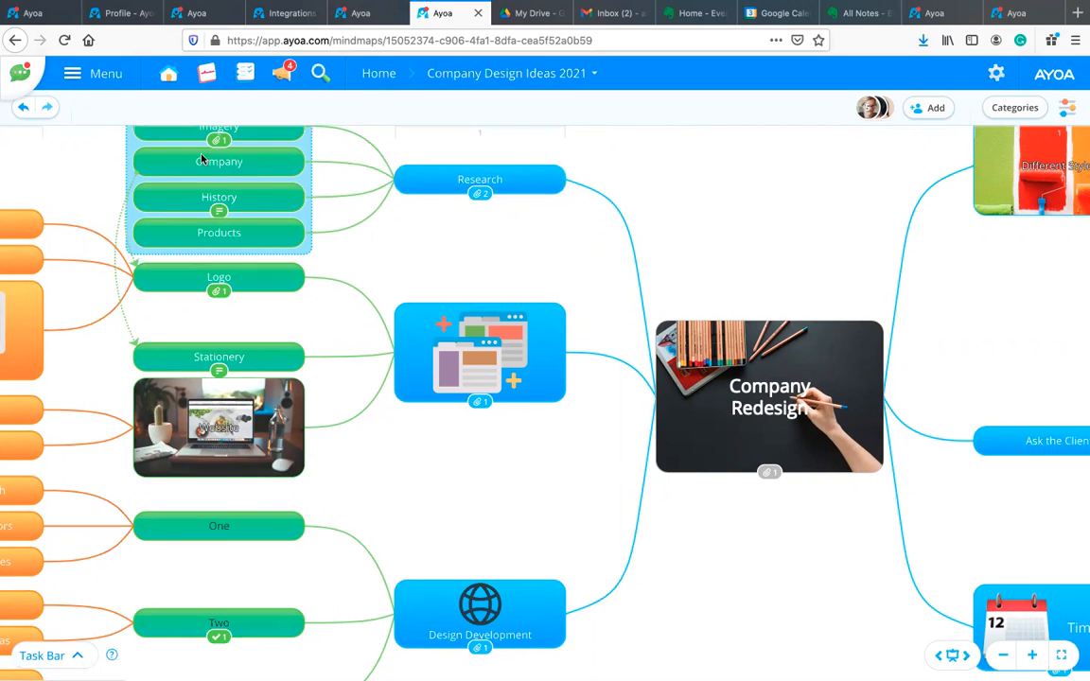
pyautogui.hscroll(-5, 201, 159)
pyautogui.hscroll(-8, 280, 184)
# Step: Pull a new child node from Blue, gray and white and enter a sample e-mail address in it
pyautogui.moveTo(284, 217); pyautogui.dragTo(189, 295)
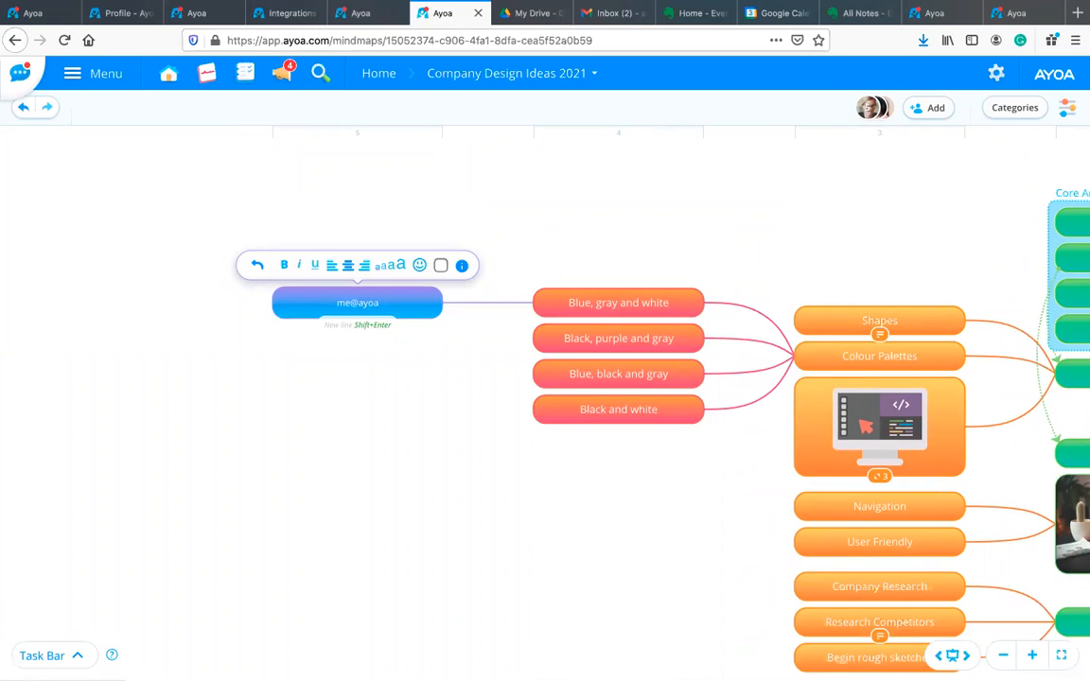
pyautogui.press('Return')
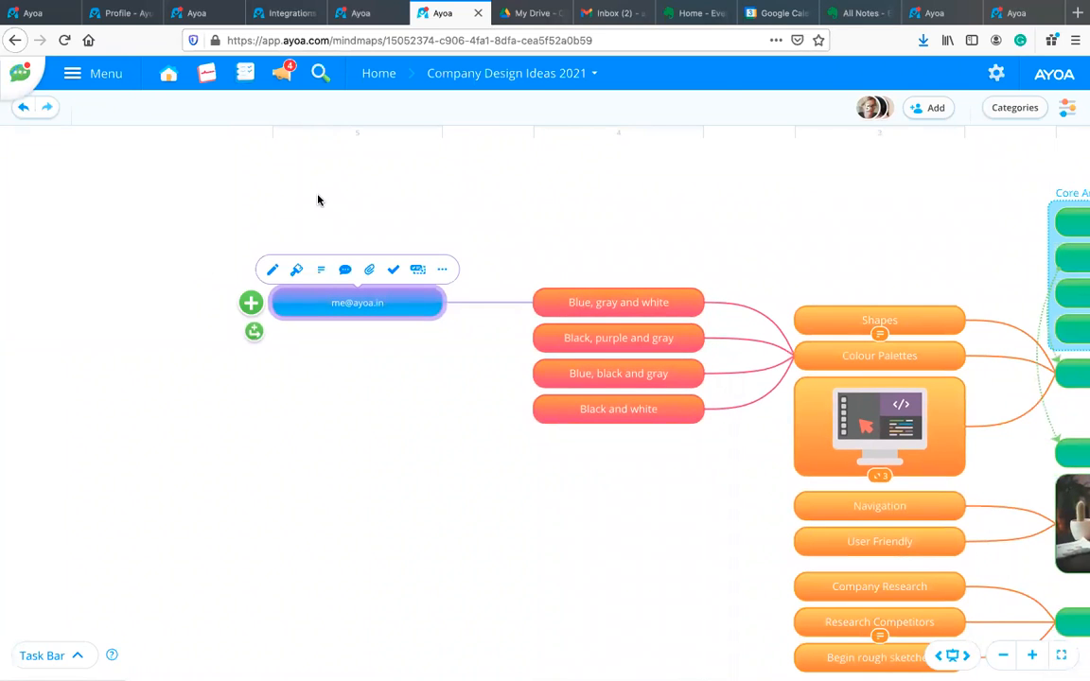
# Step: Check the notifications, deselect the new node, and pan the blue branches back into view
pyautogui.click(286, 75)
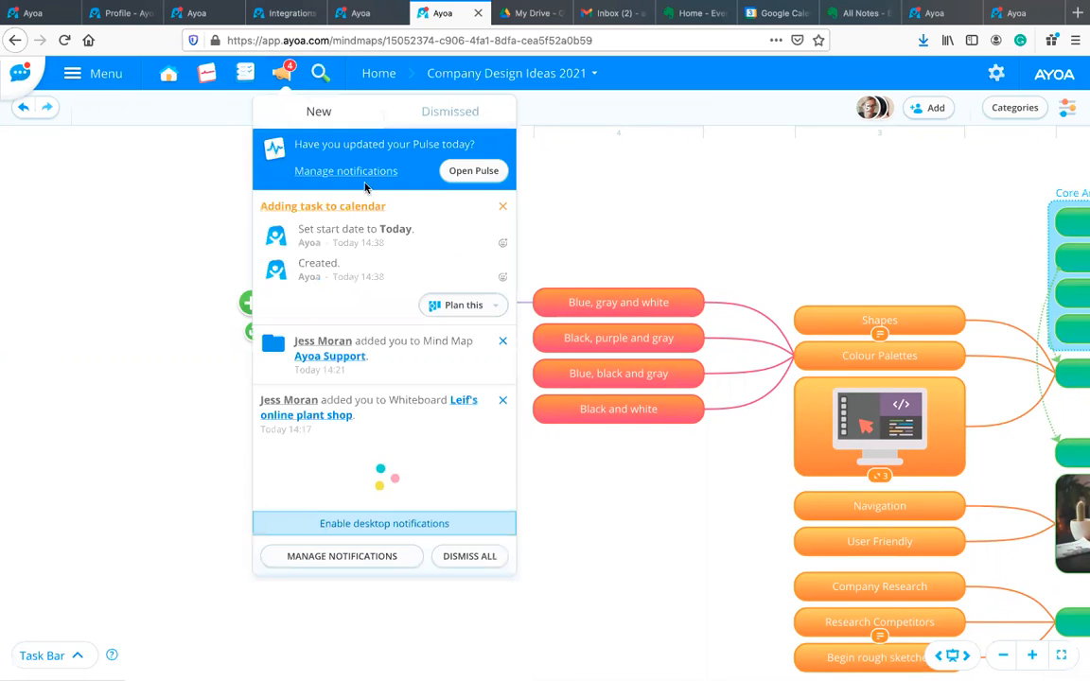
pyautogui.click(286, 76)
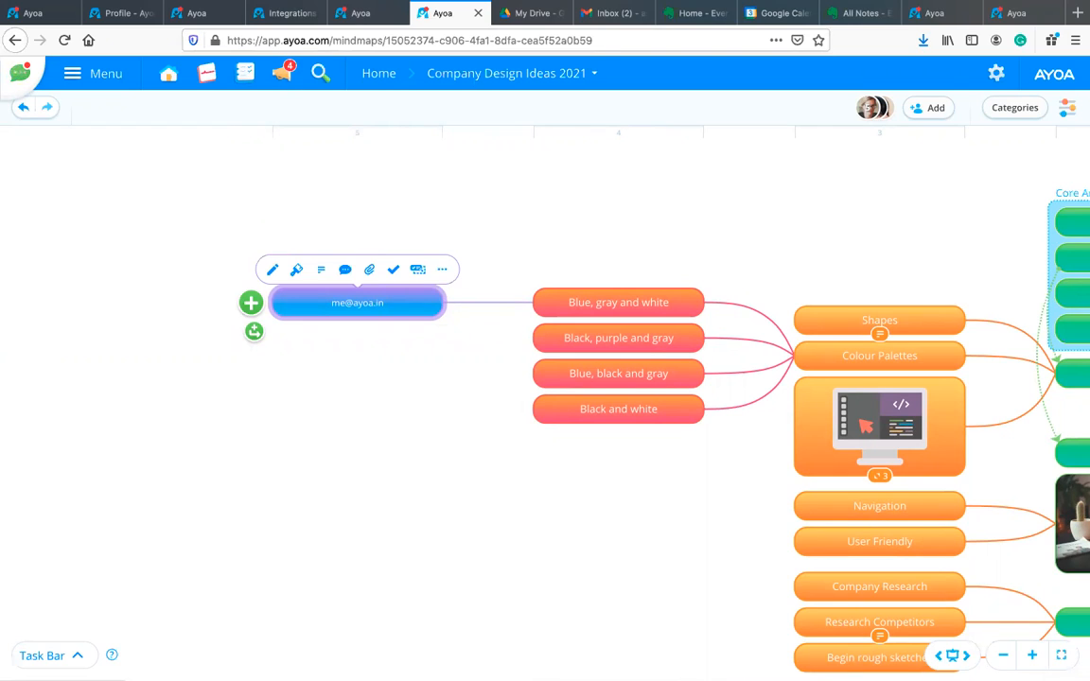
pyautogui.click(598, 238)
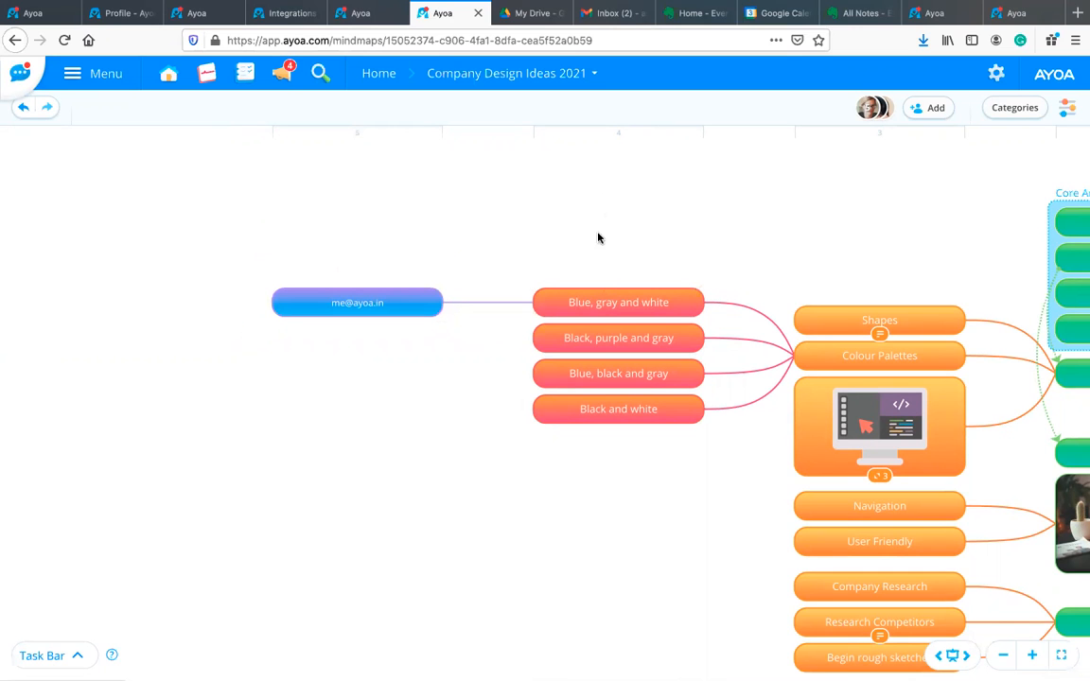
pyautogui.moveTo(585, 528); pyautogui.dragTo(204, 359)
pyautogui.moveTo(963, 395); pyautogui.dragTo(356, 400)
pyautogui.moveTo(885, 517); pyautogui.dragTo(585, 509)
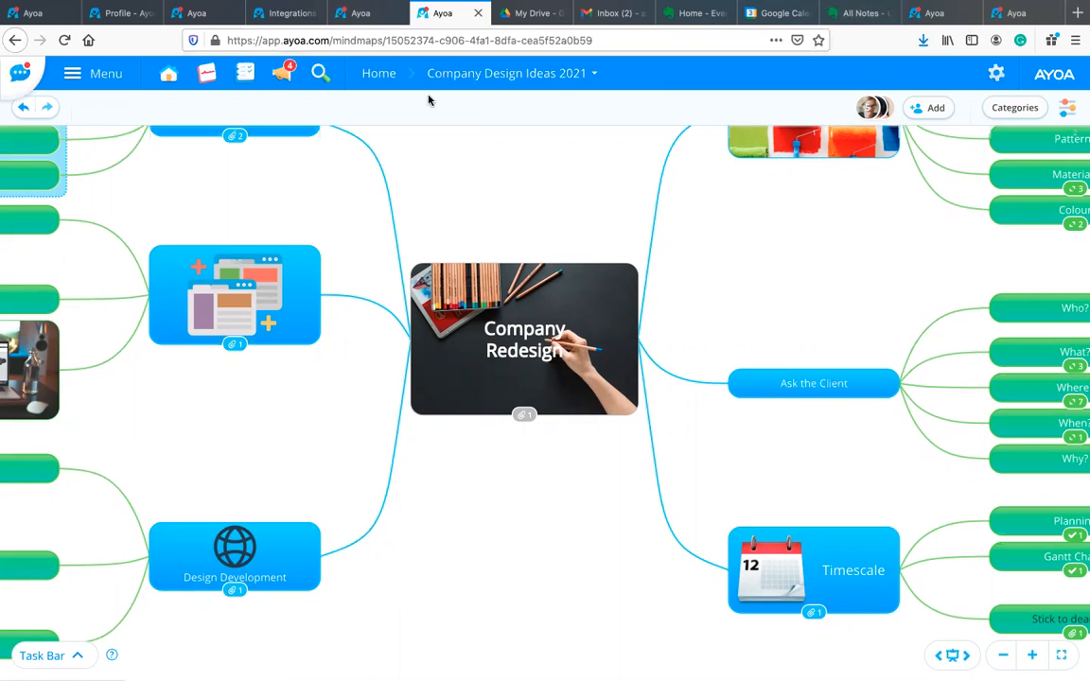
pyautogui.moveTo(615, 258); pyautogui.dragTo(681, 218)
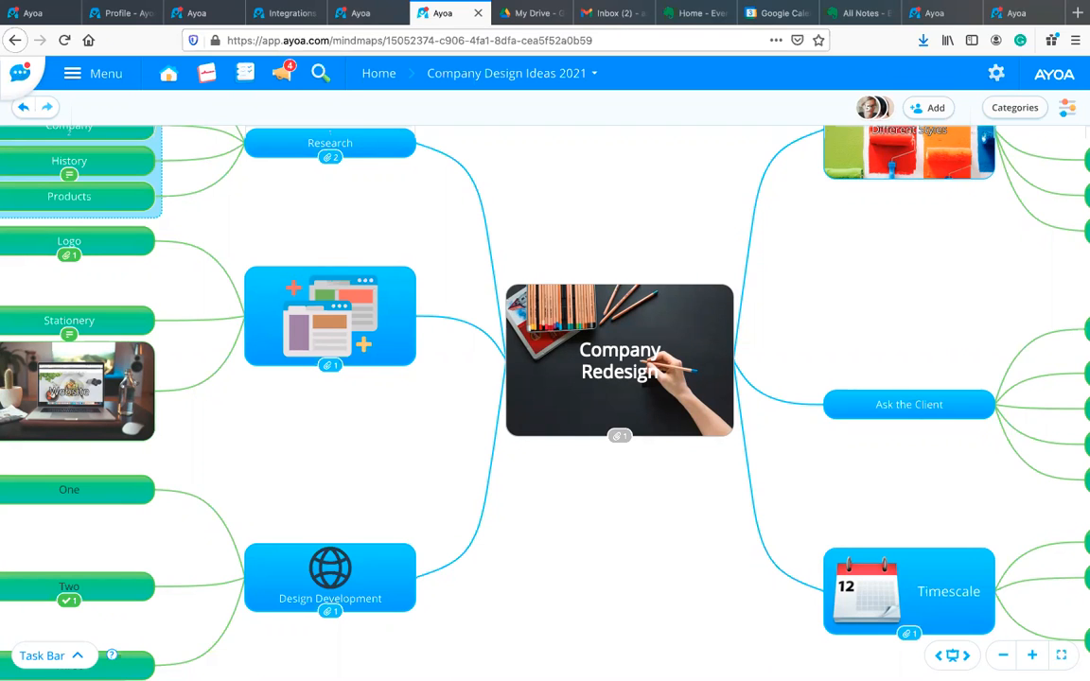
# Step: Open a team member's chat, view its Ayoa Video and Zoom meeting options, then close the chat
pyautogui.click(20, 82)
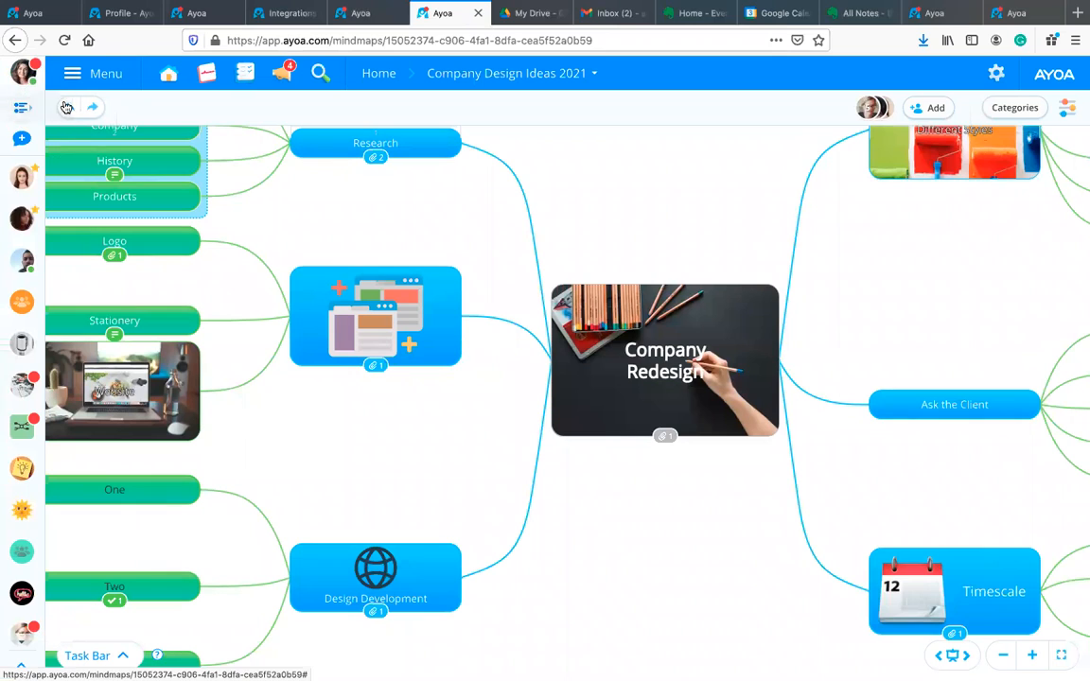
pyautogui.click(22, 178)
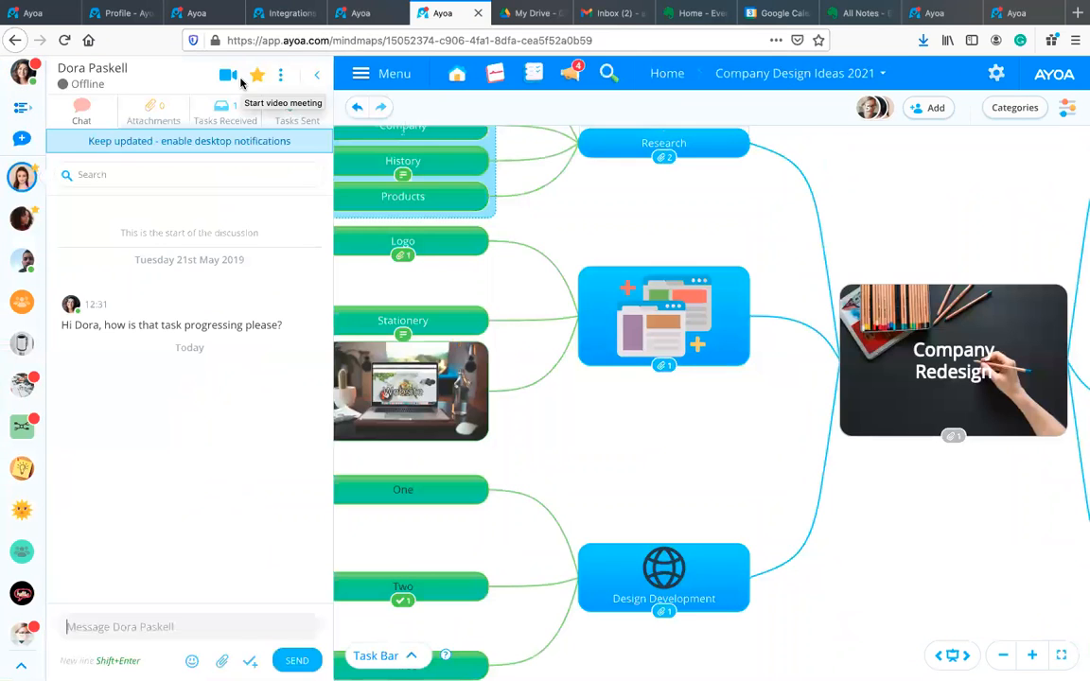
pyautogui.click(228, 76)
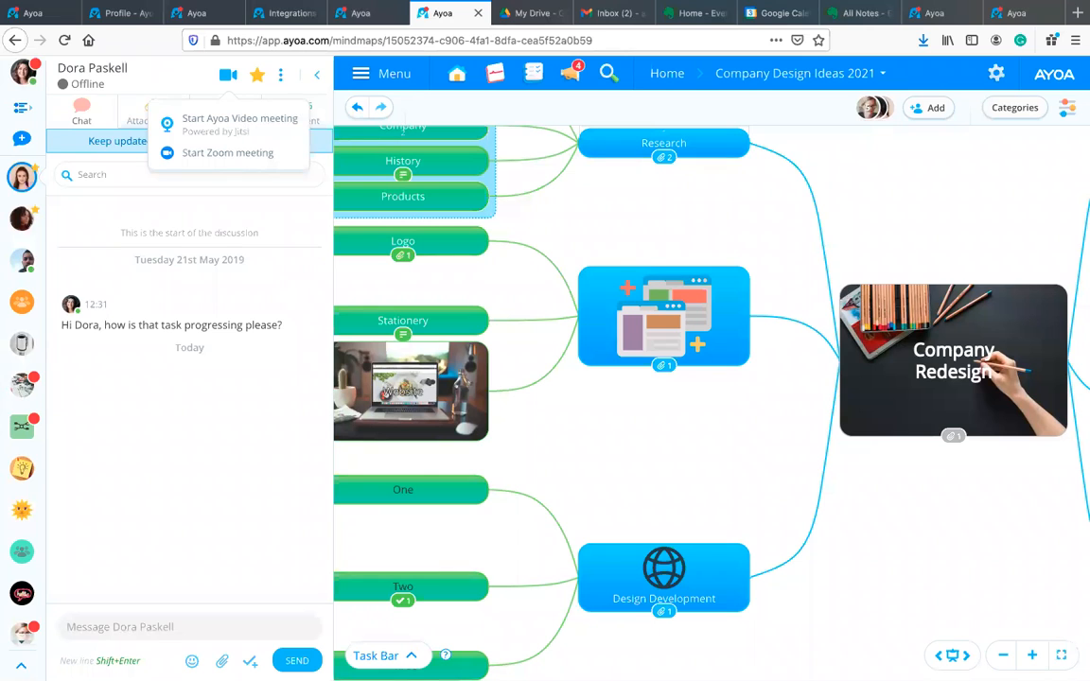
pyautogui.click(318, 75)
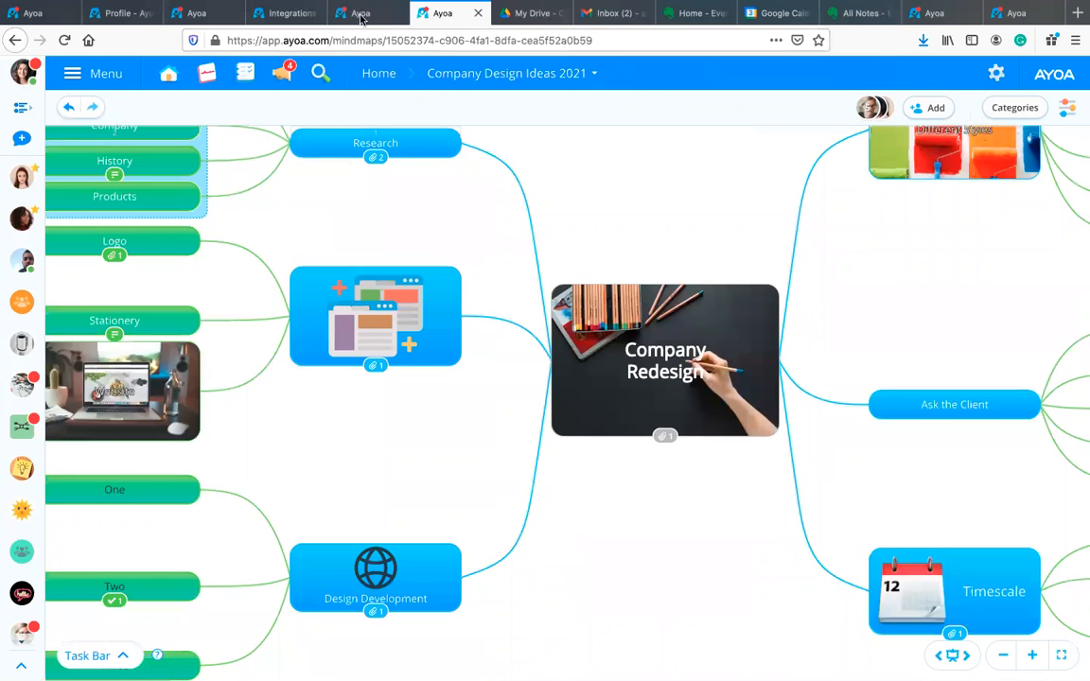
# Step: Switch through the whiteboard and Marketing tabs to the Ayoa Support mind map and pan to its right-hand branches
pyautogui.click(361, 14)
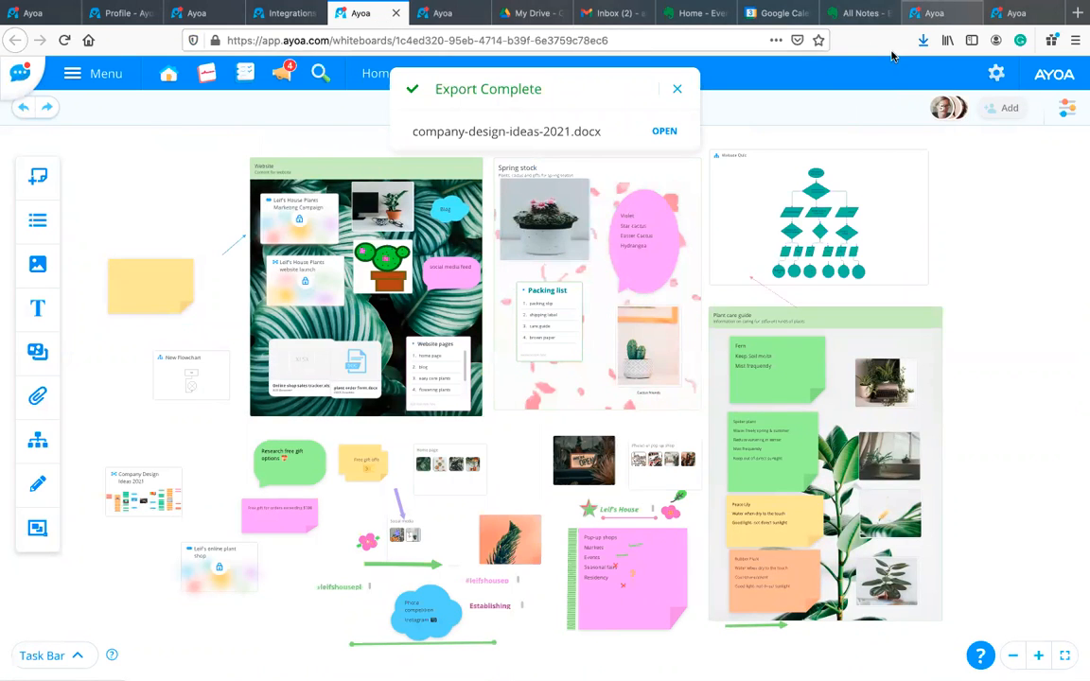
pyautogui.click(931, 13)
pyautogui.click(1010, 12)
pyautogui.moveTo(657, 185); pyautogui.dragTo(331, 195)
pyautogui.moveTo(902, 241); pyautogui.dragTo(842, 252)
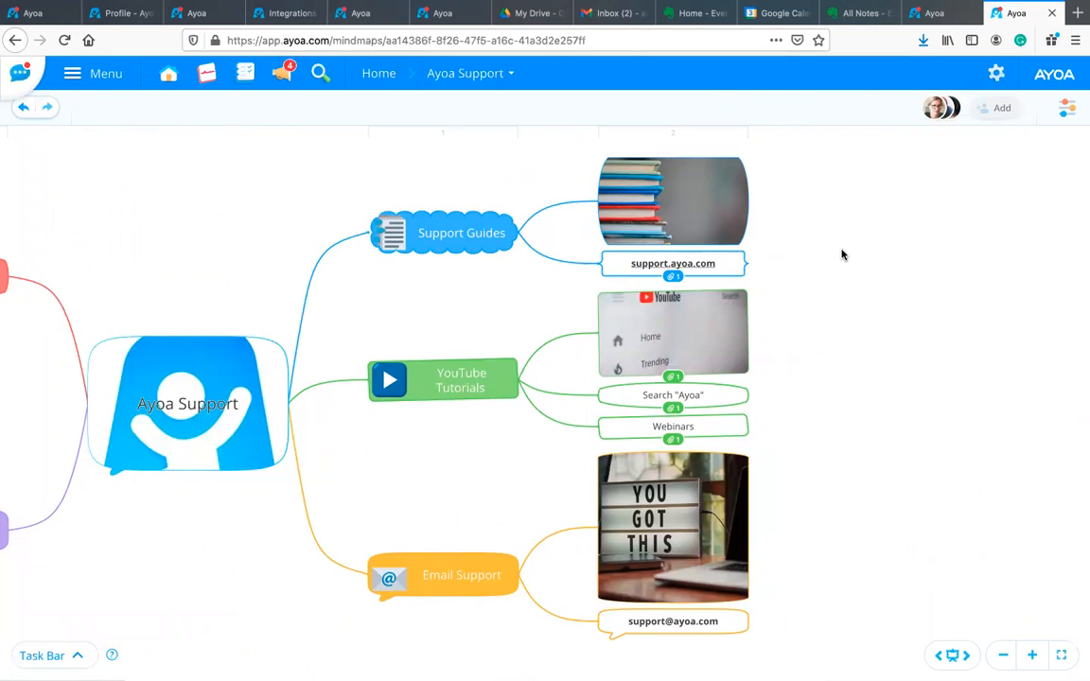
pyautogui.click(672, 261)
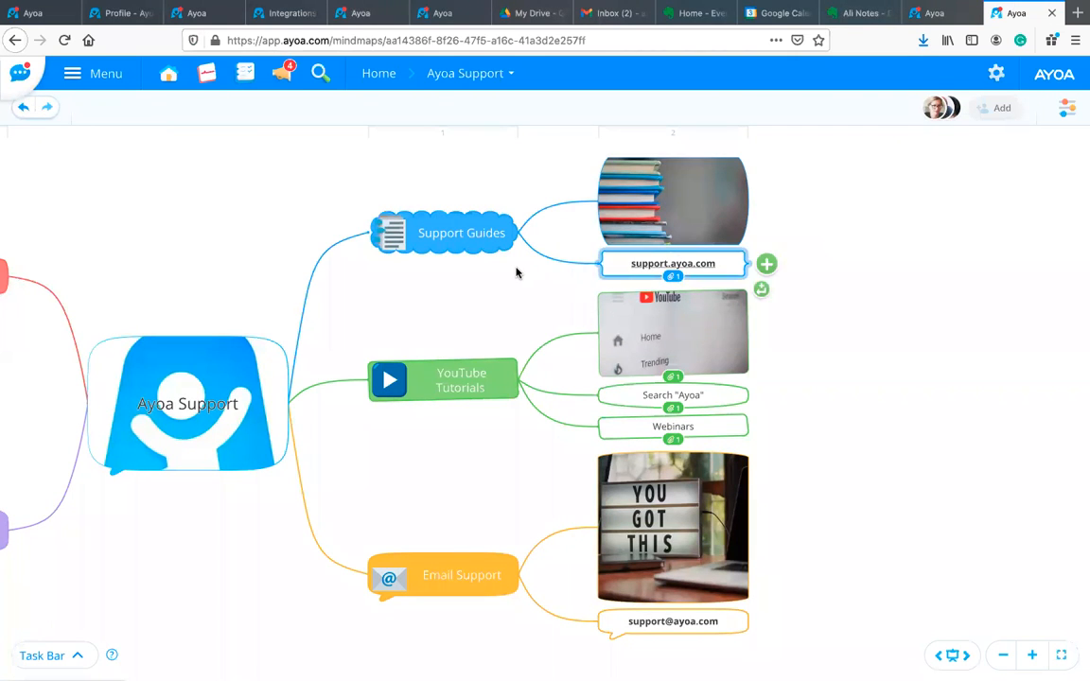
pyautogui.click(515, 272)
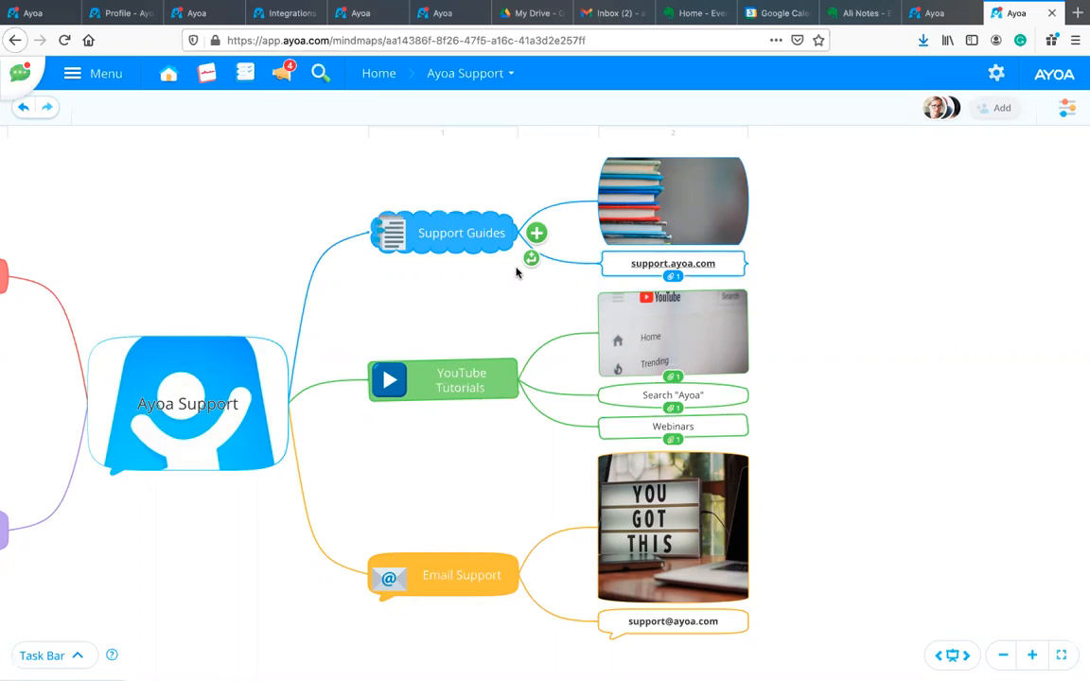
pyautogui.moveTo(953, 286); pyautogui.dragTo(1004, 245)
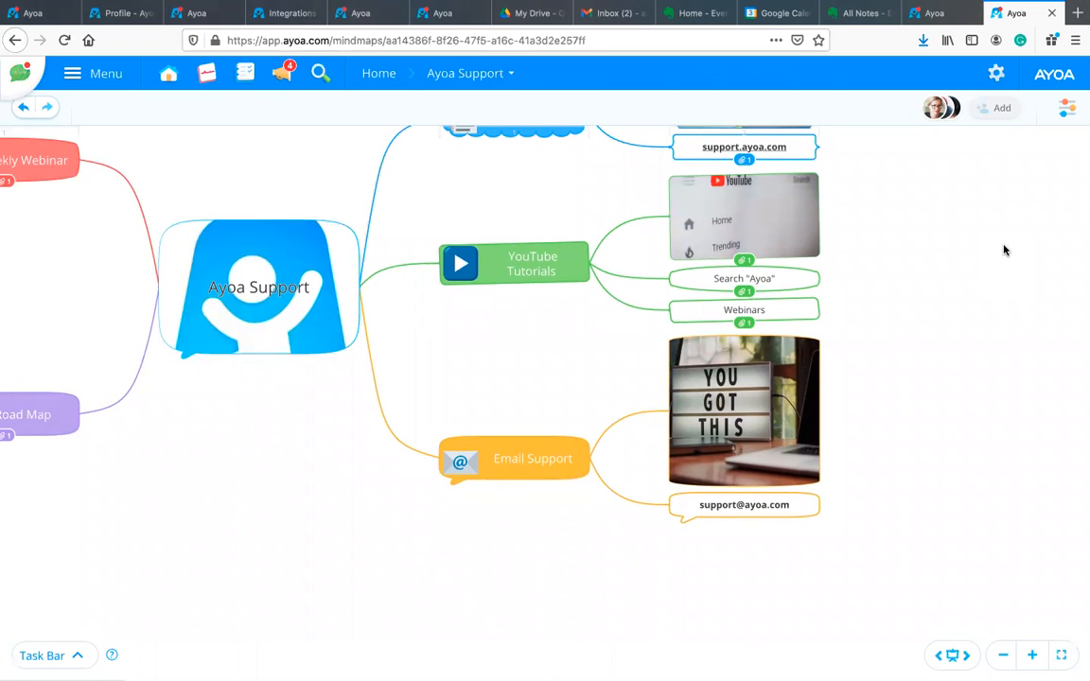
pyautogui.moveTo(850, 567); pyautogui.dragTo(814, 612)
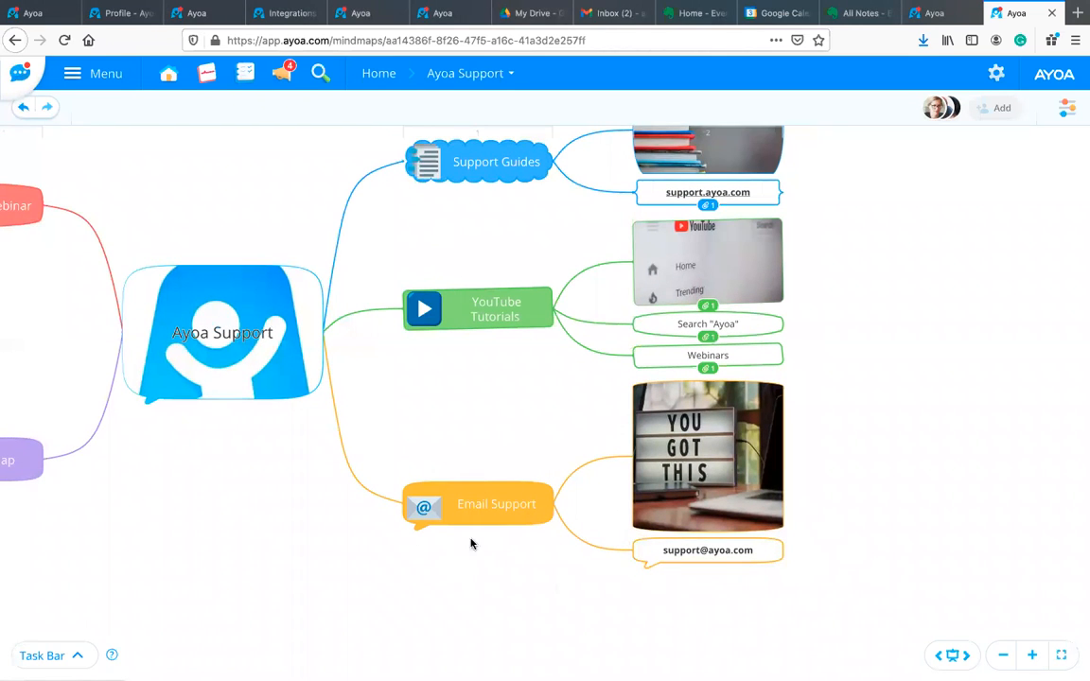
pyautogui.moveTo(209, 524); pyautogui.dragTo(396, 617)
pyautogui.moveTo(363, 508); pyautogui.dragTo(768, 421)
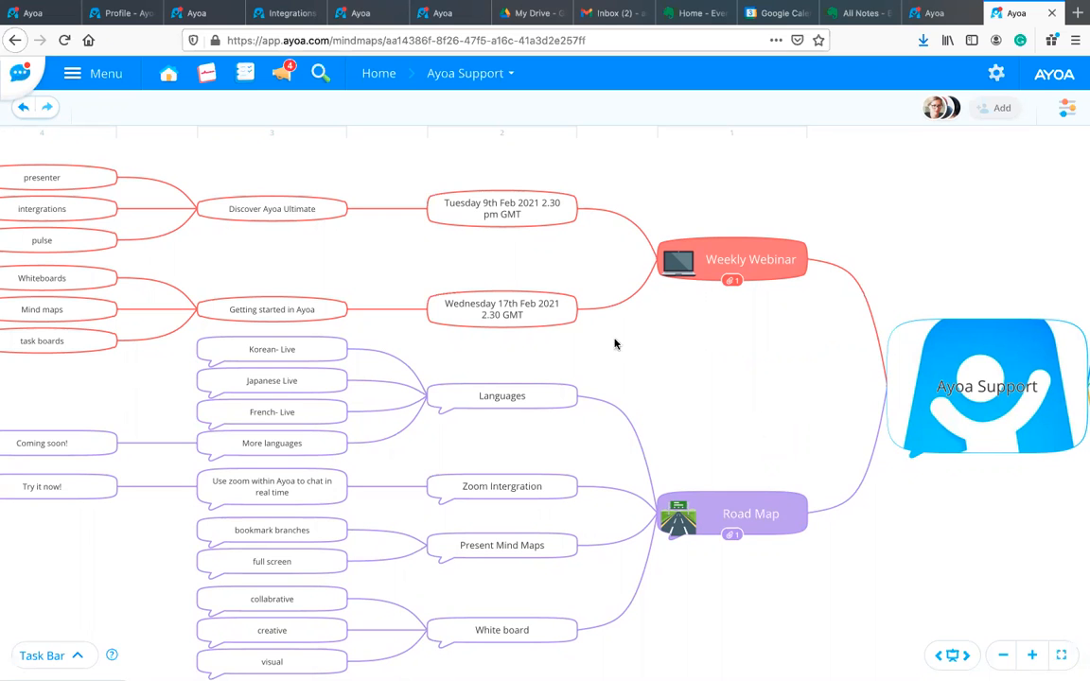
pyautogui.hscroll(-5, 593, 325)
pyautogui.scroll(2, 593, 325)
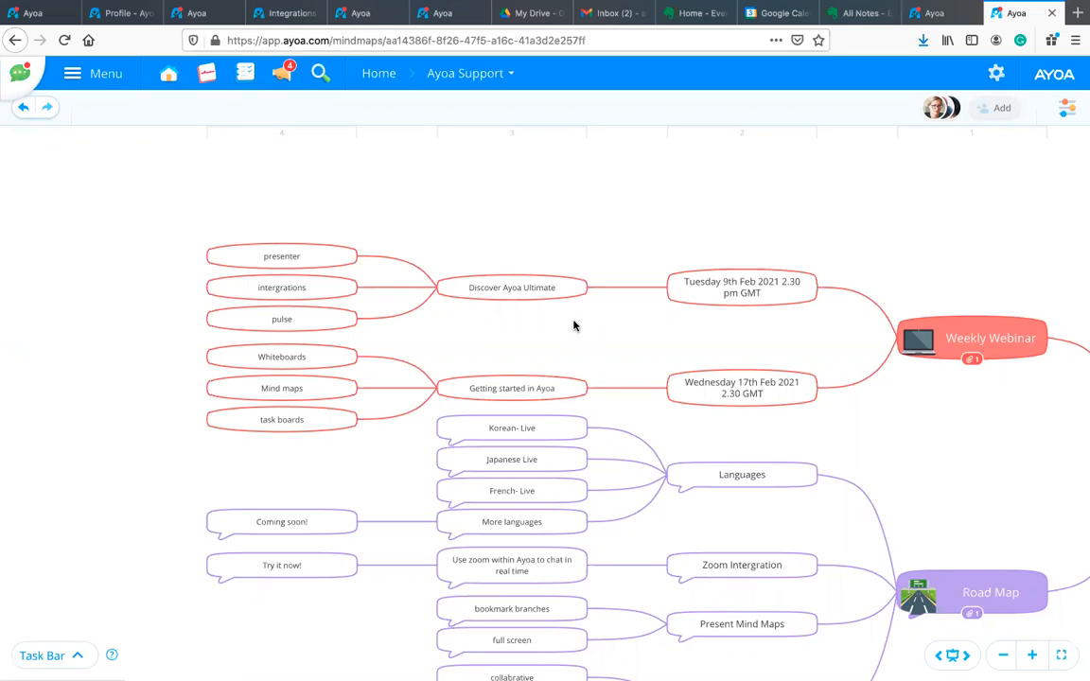
pyautogui.moveTo(805, 201); pyautogui.dragTo(268, 141)
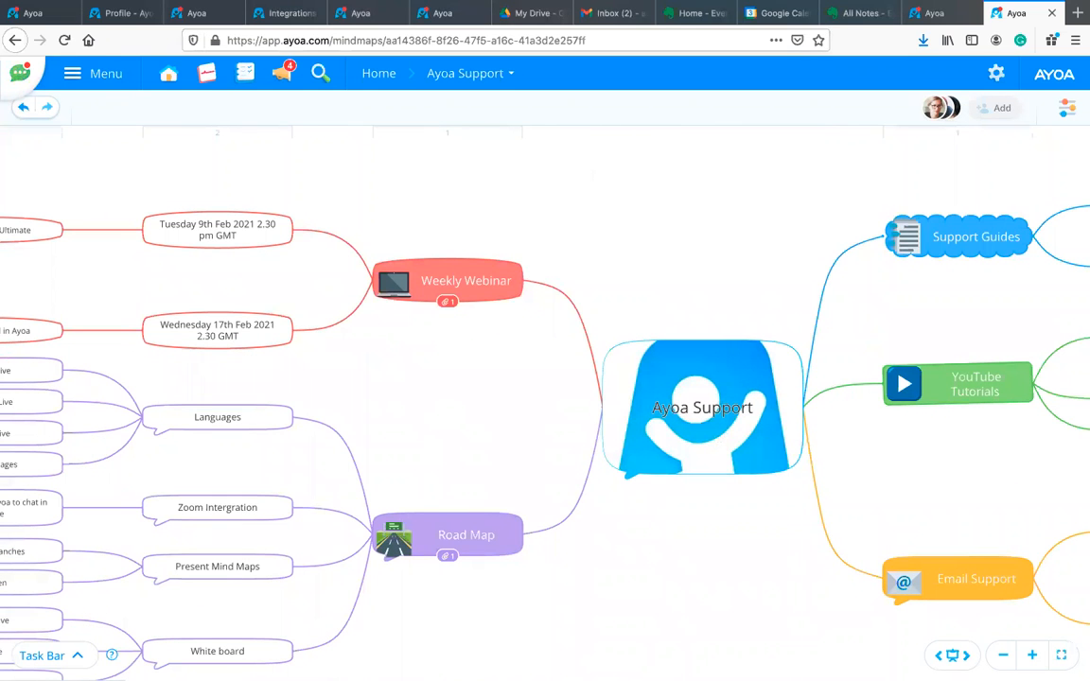